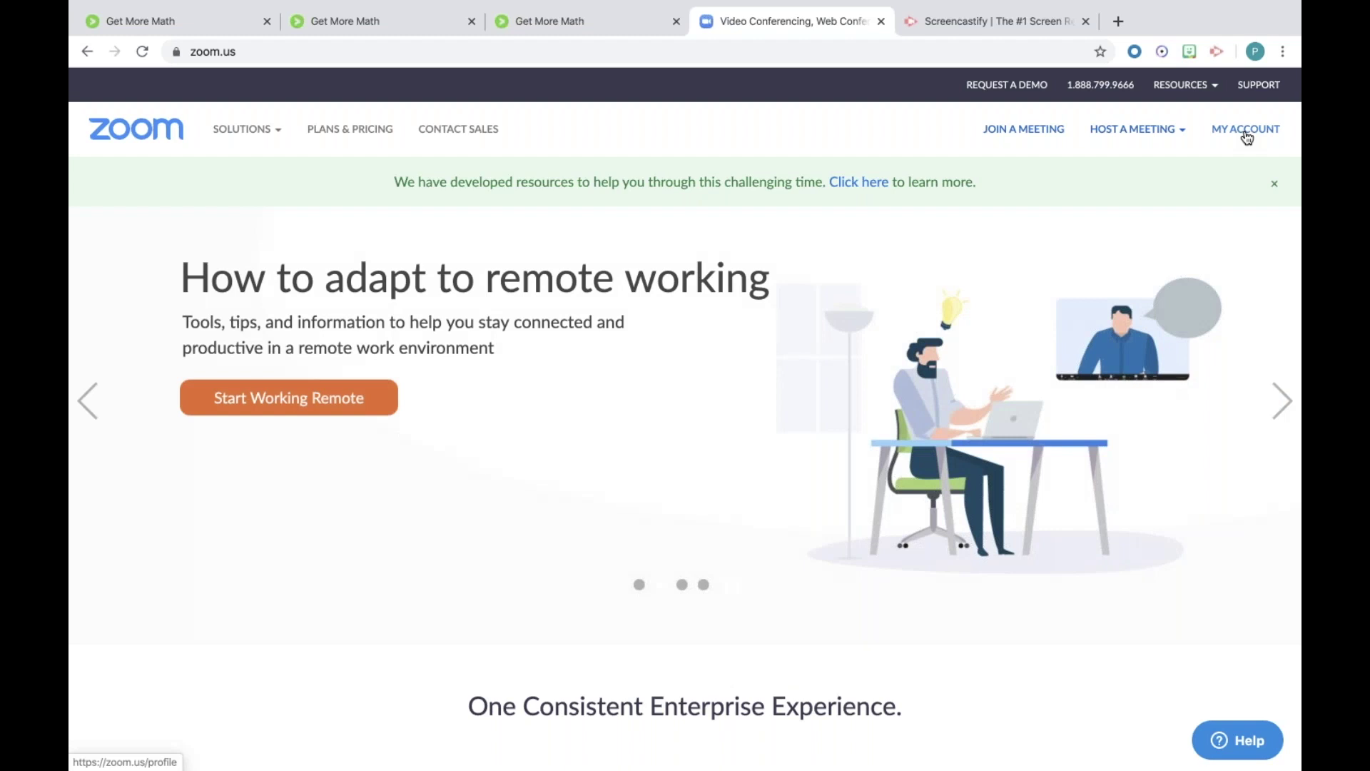
Step: Open the form for scheduling a new meeting from the account's list of upcoming meetings
left_click(1245, 131)
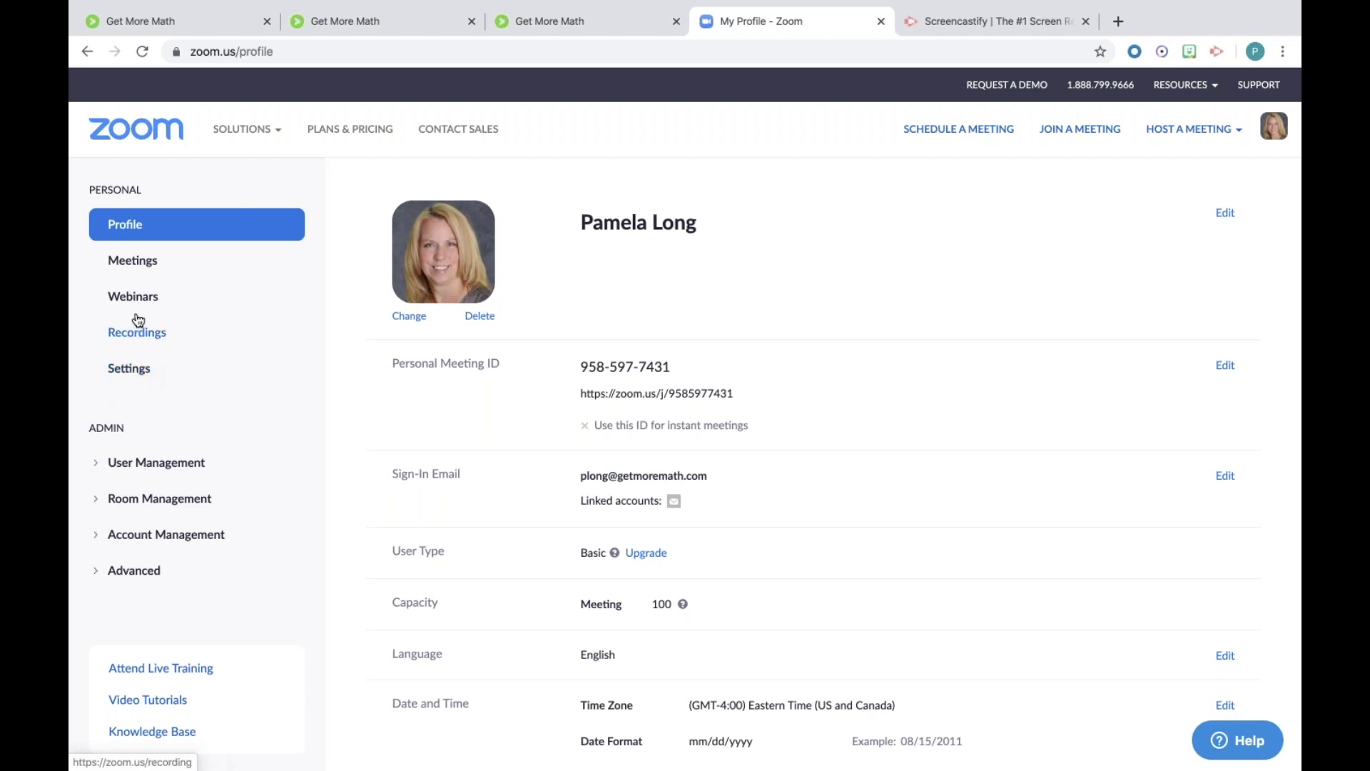
left_click(147, 267)
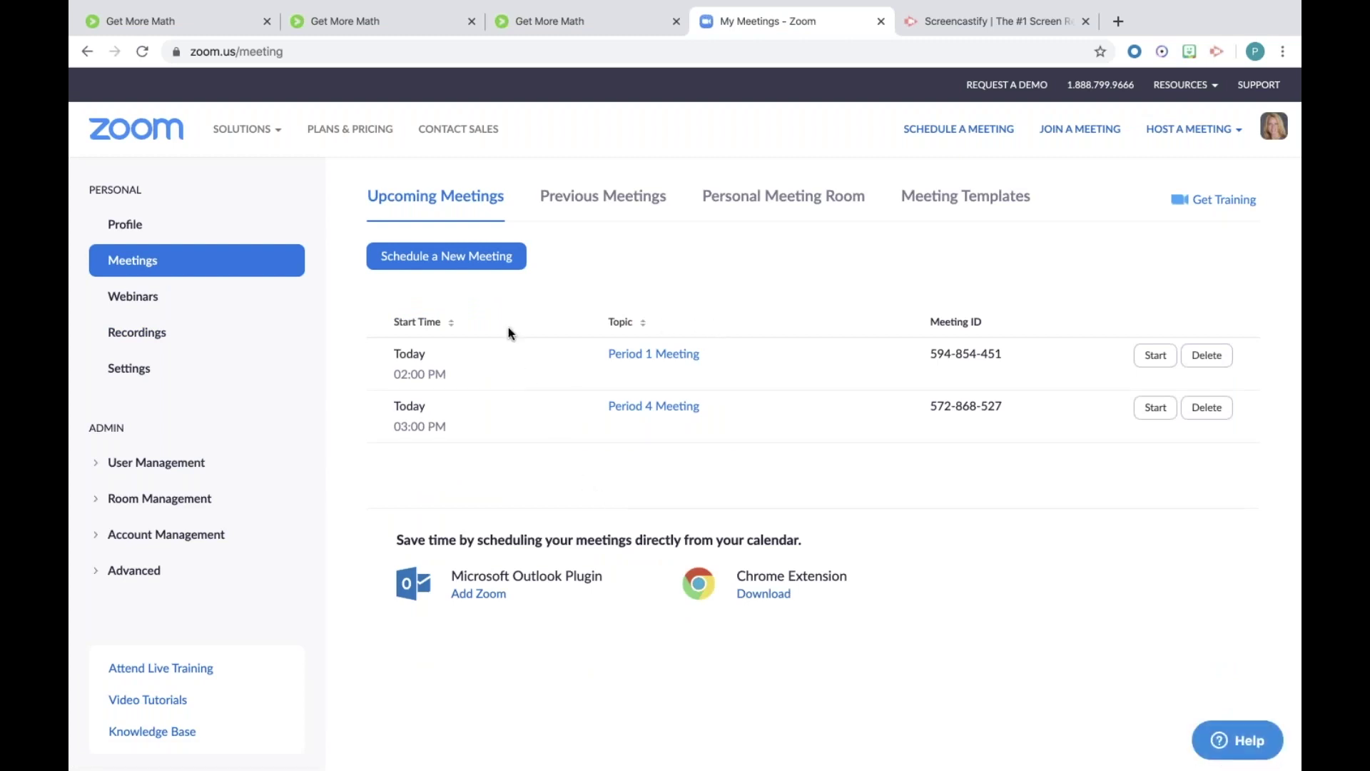
left_click(453, 259)
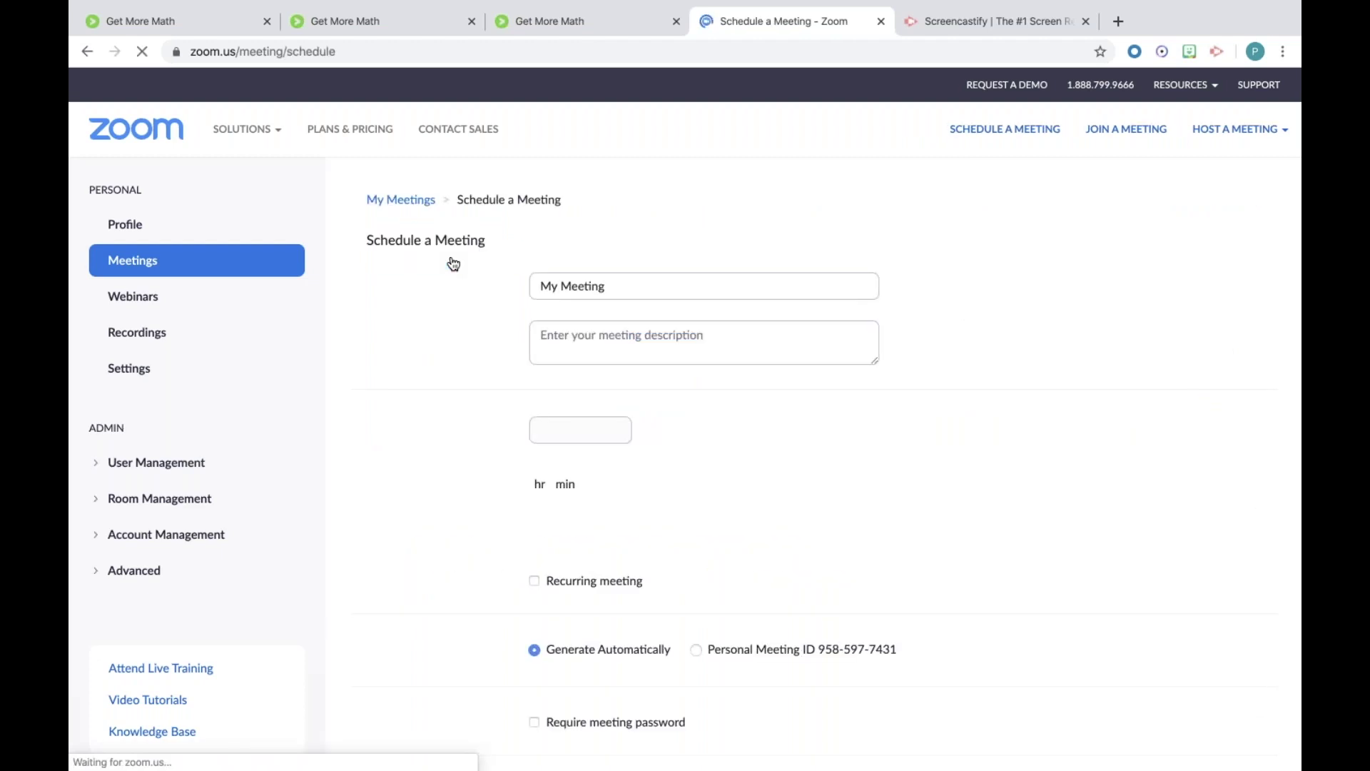
Step: Set the new meeting's topic to "GMM Meeting"
left_click(620, 284)
left_click_drag(620, 283, 484, 271)
type("Gmm")
key("BackSpace")
key("BackSpace")
type("MM Meeti")
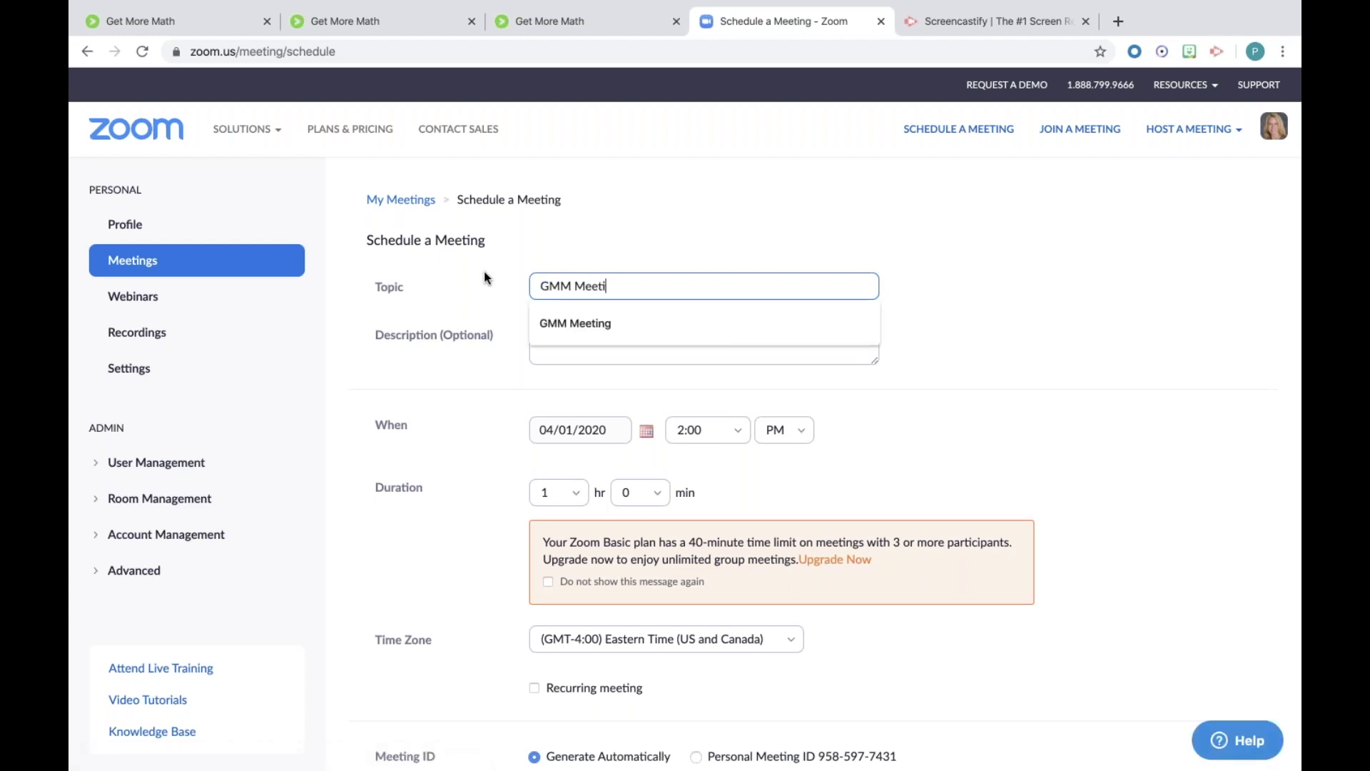
type("ng")
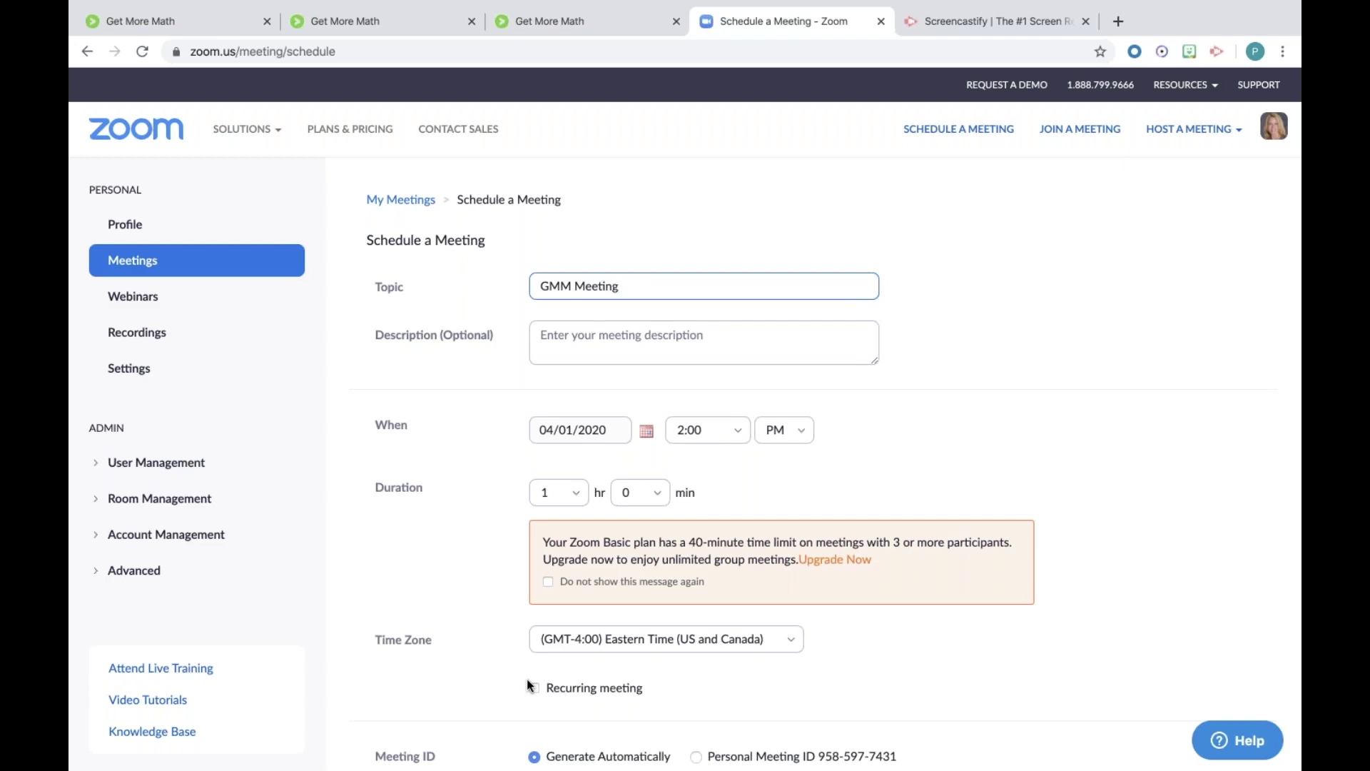
Step: Turn the host video on for the new meeting and save it
scroll(527, 679, "down", 3)
scroll(527, 678, "down", 4)
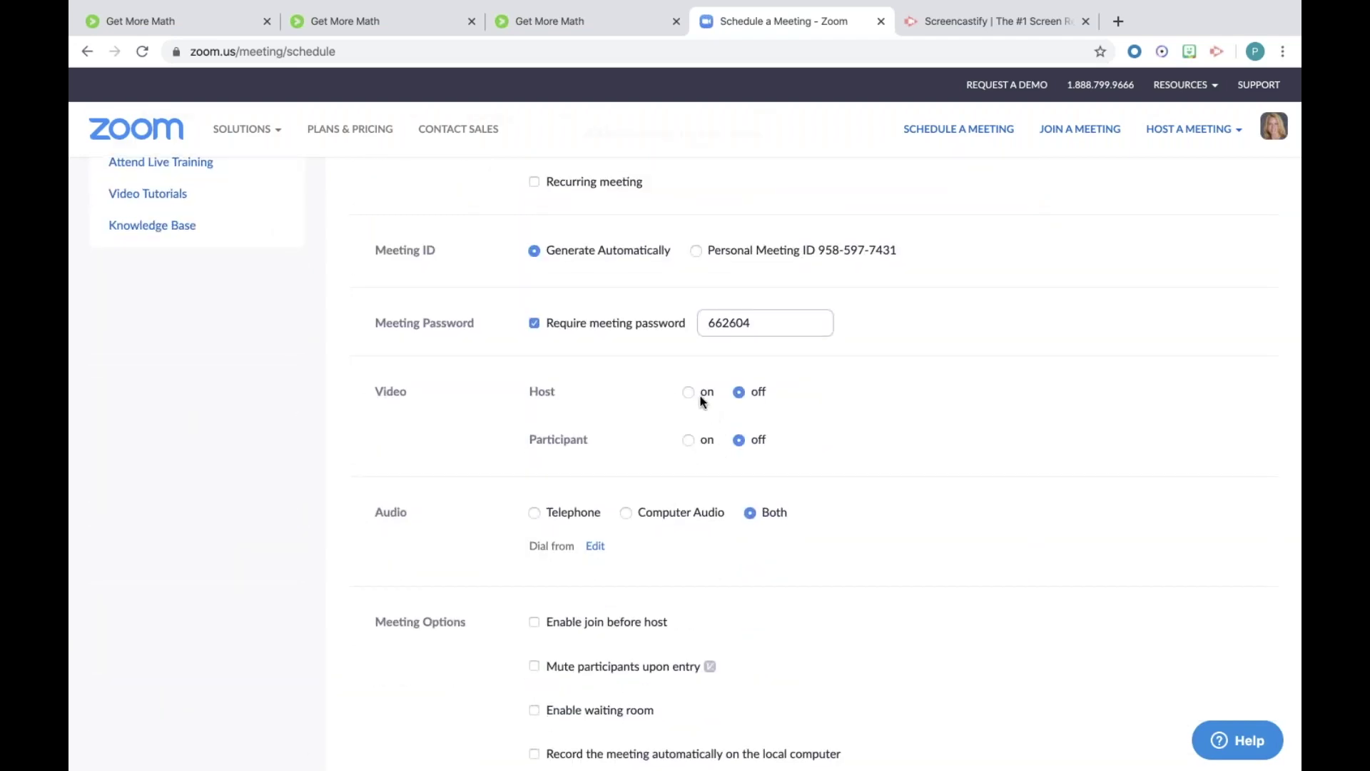
left_click(690, 392)
scroll(689, 392, "up", 7)
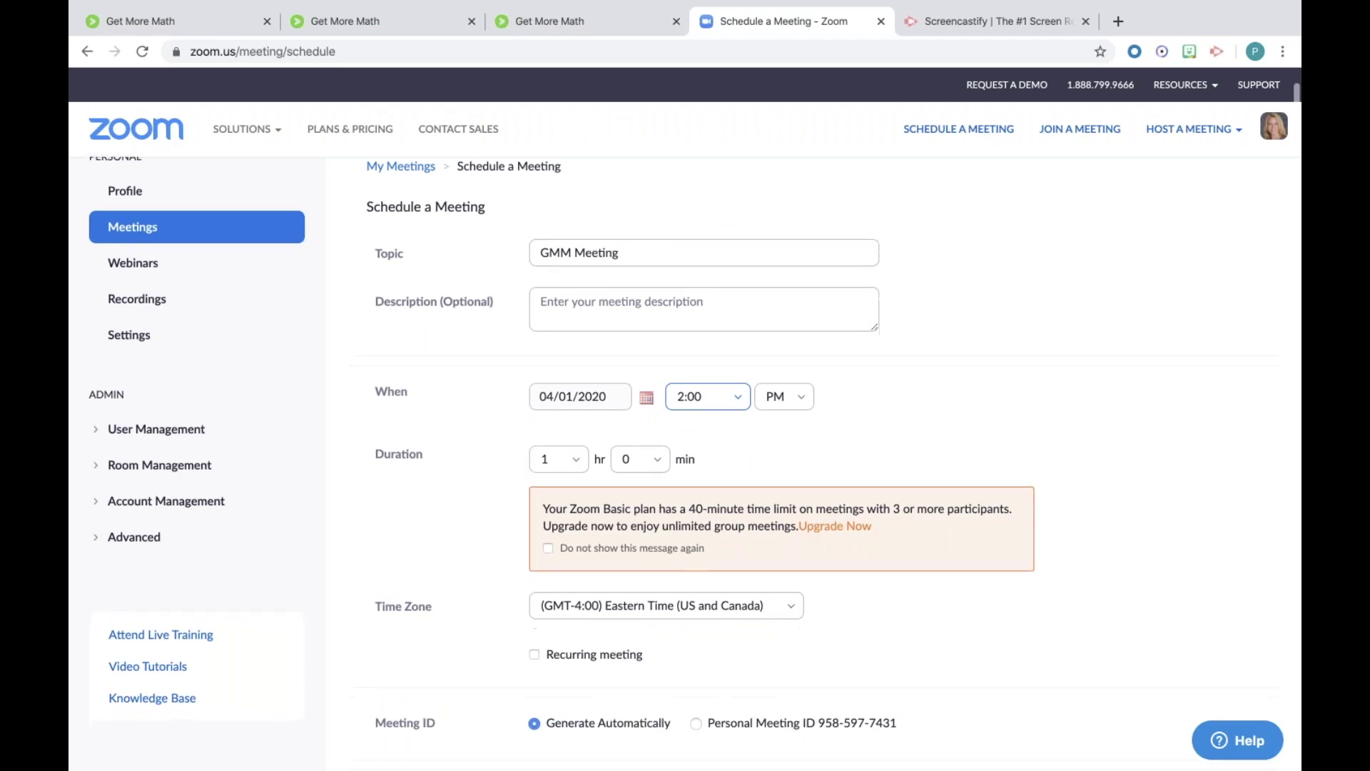
scroll(689, 405, "down", 8)
scroll(568, 453, "down", 4)
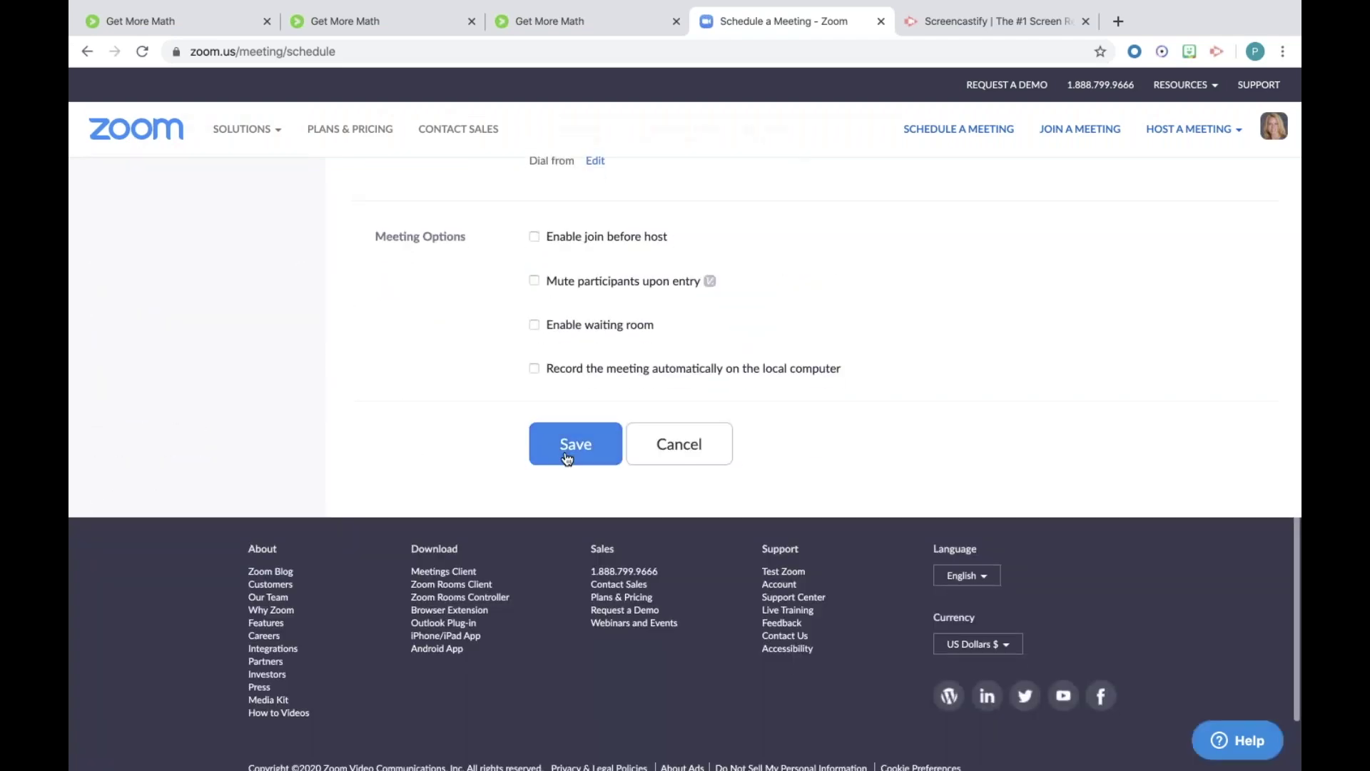
left_click(569, 453)
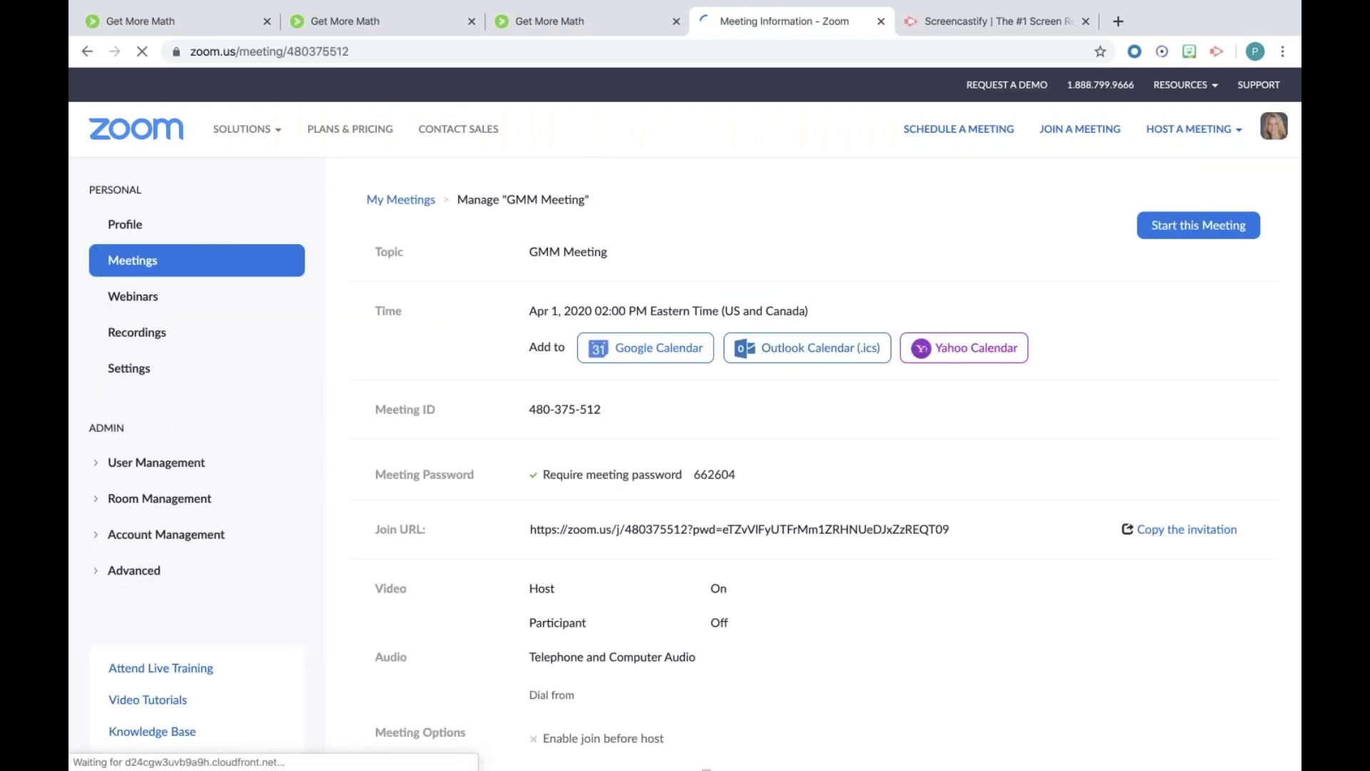
Step: Review the details of the Period 1 Meeting and its invitation text, without copying the invitation
left_click(165, 274)
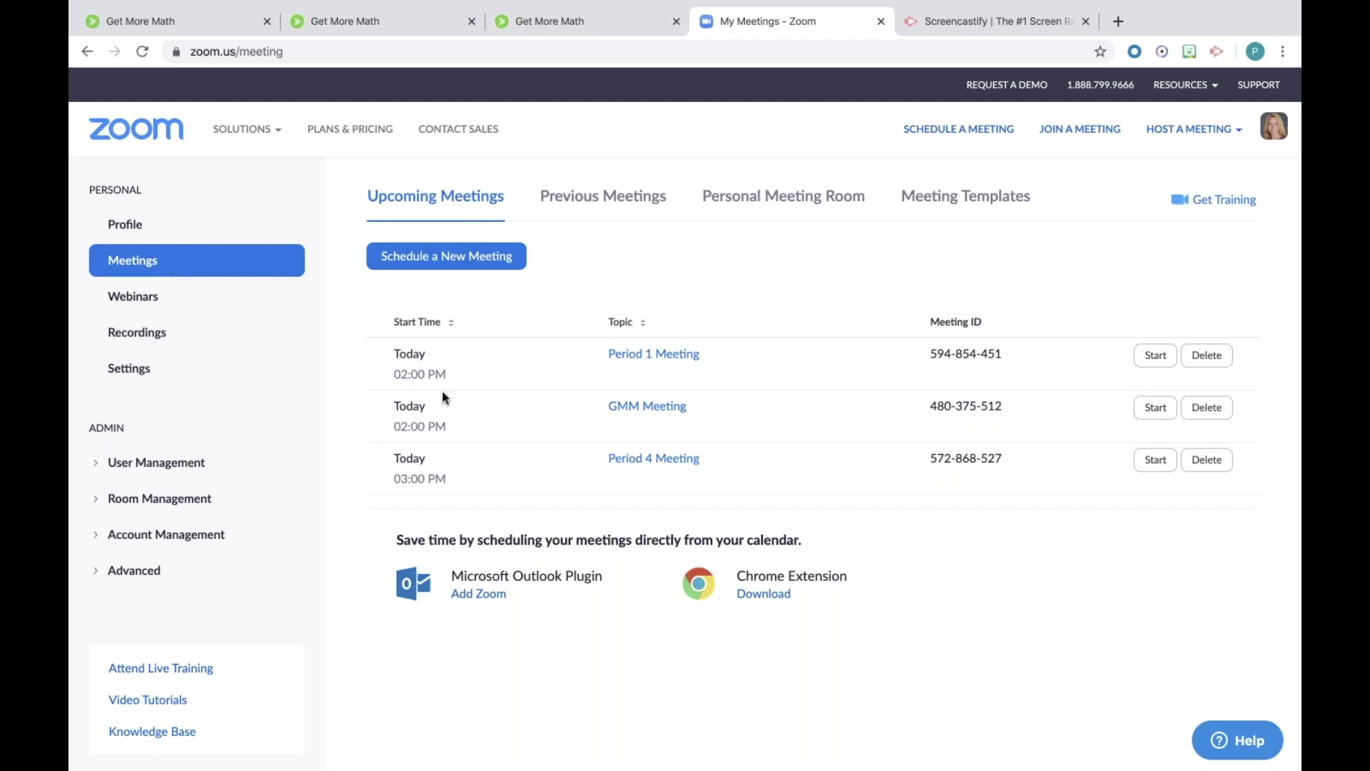
left_click(657, 361)
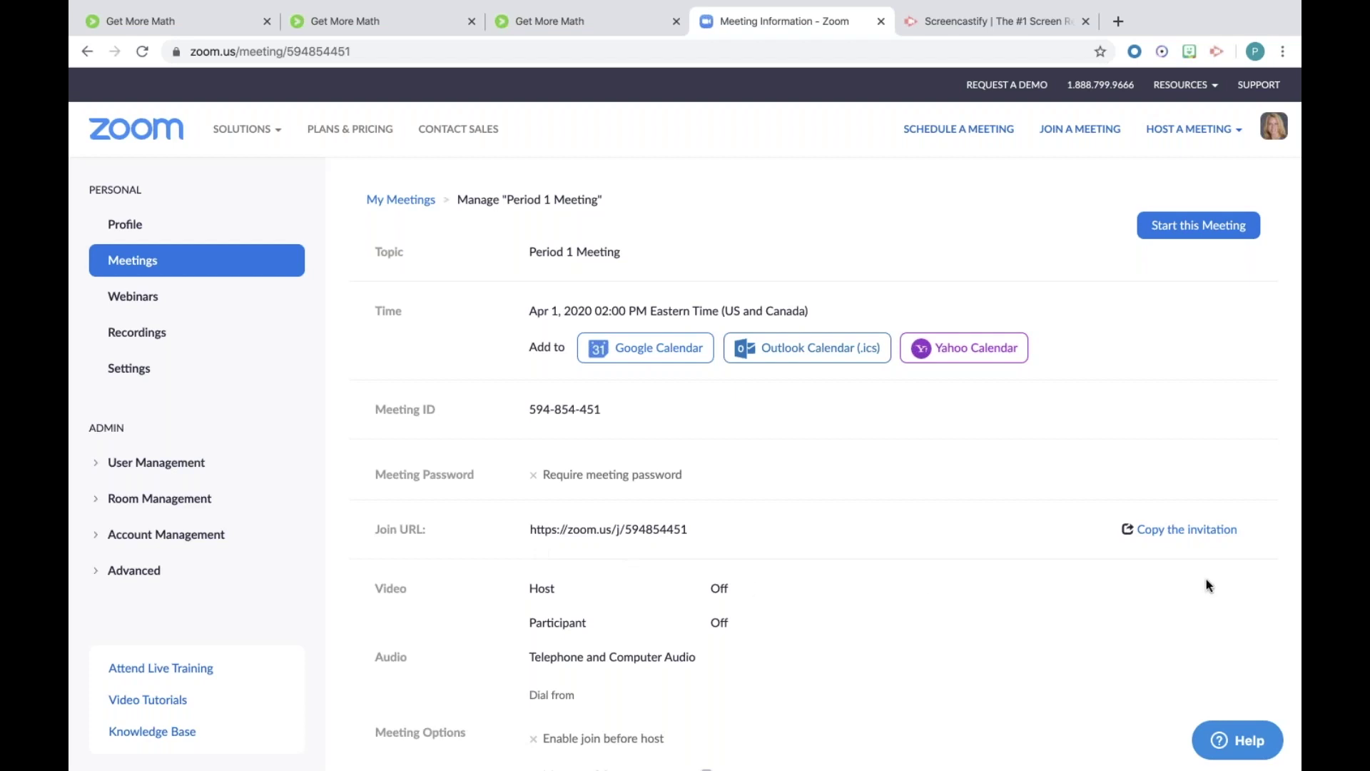
left_click(1195, 532)
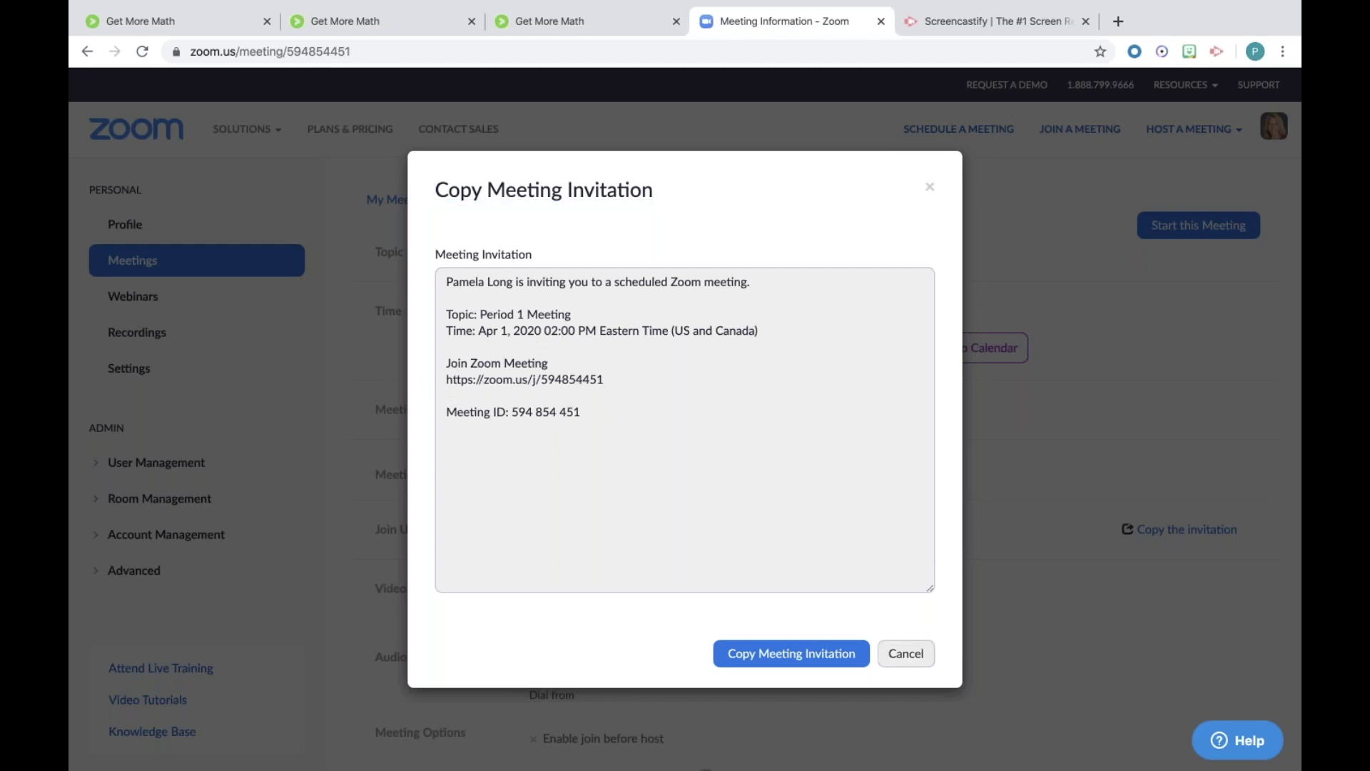
left_click(905, 653)
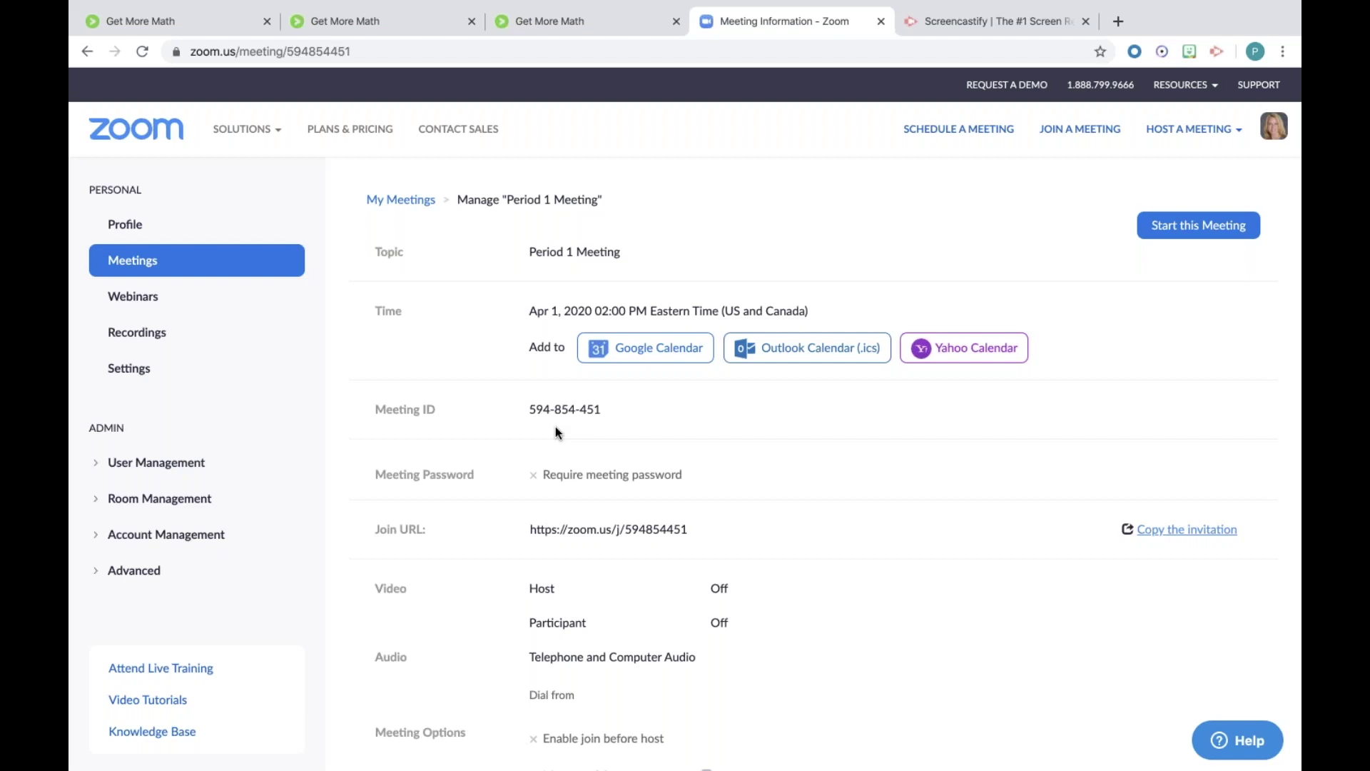
Step: Look at the page for joining a meeting by ID and return to the list of upcoming meetings
left_click(1085, 137)
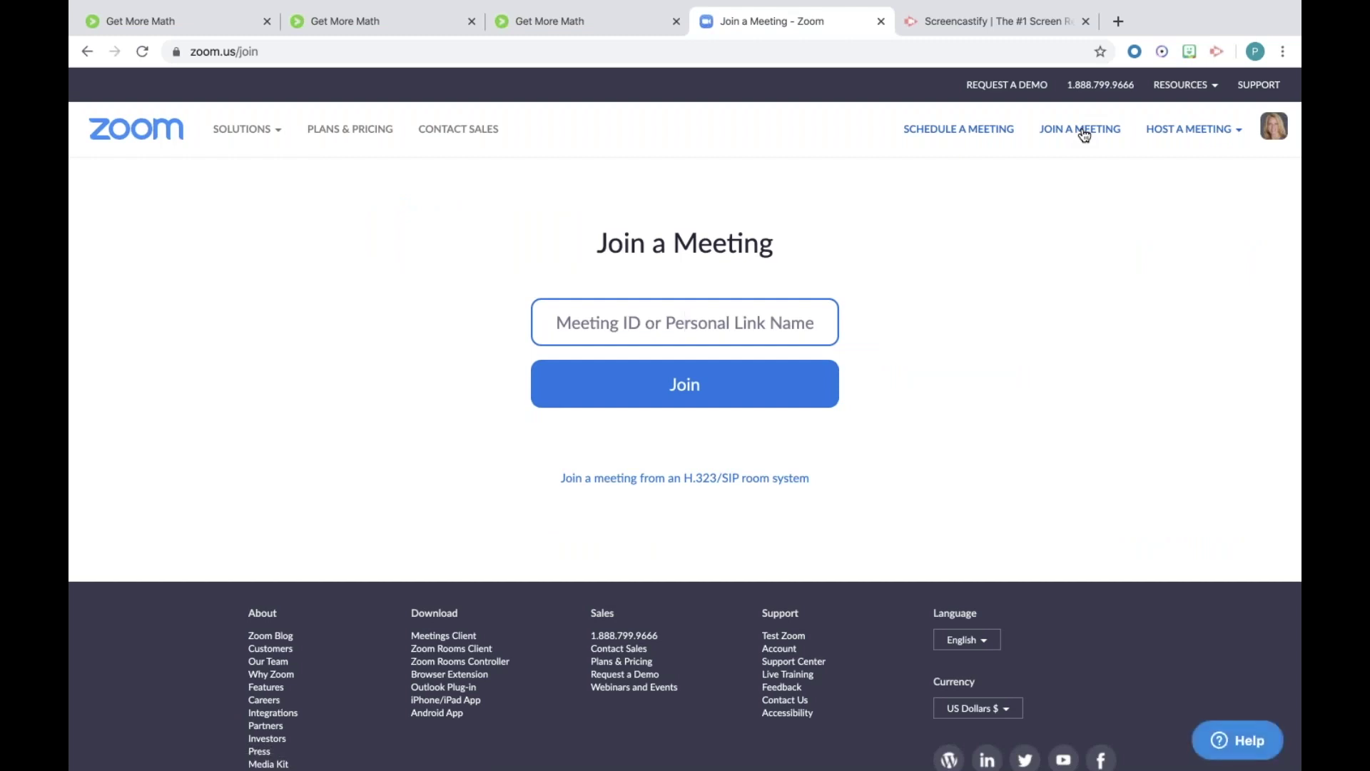
left_click(88, 51)
left_click(185, 264)
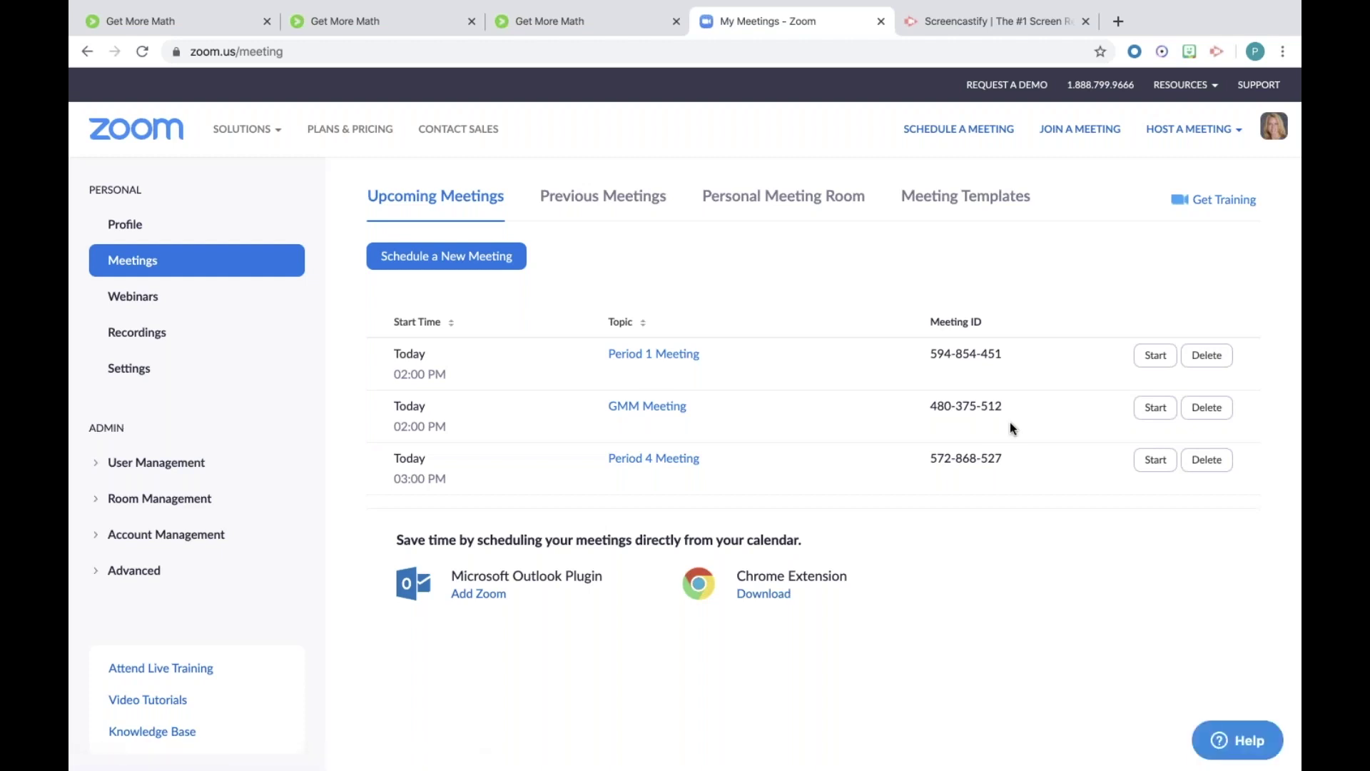
Step: Start the Period 1 Meeting and let it open in the Zoom desktop application
left_click(1156, 356)
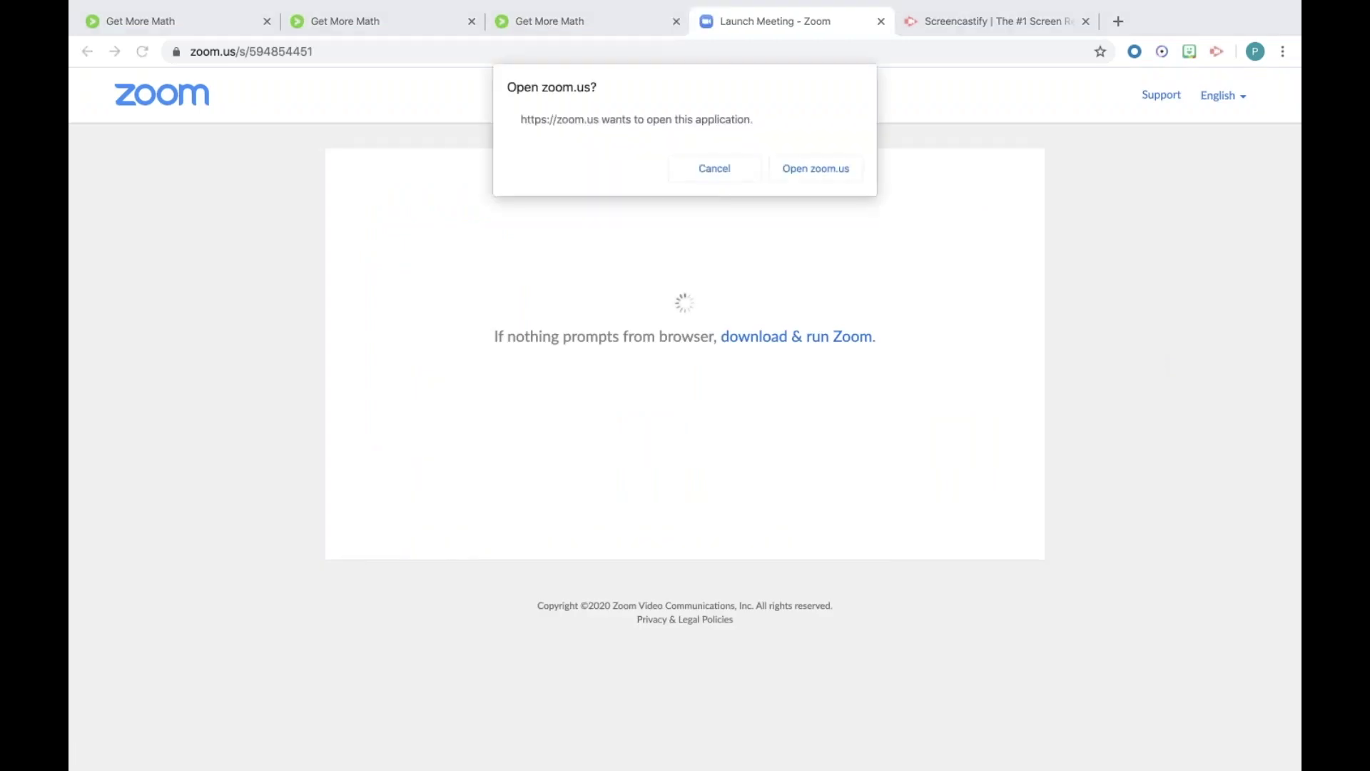
left_click(850, 170)
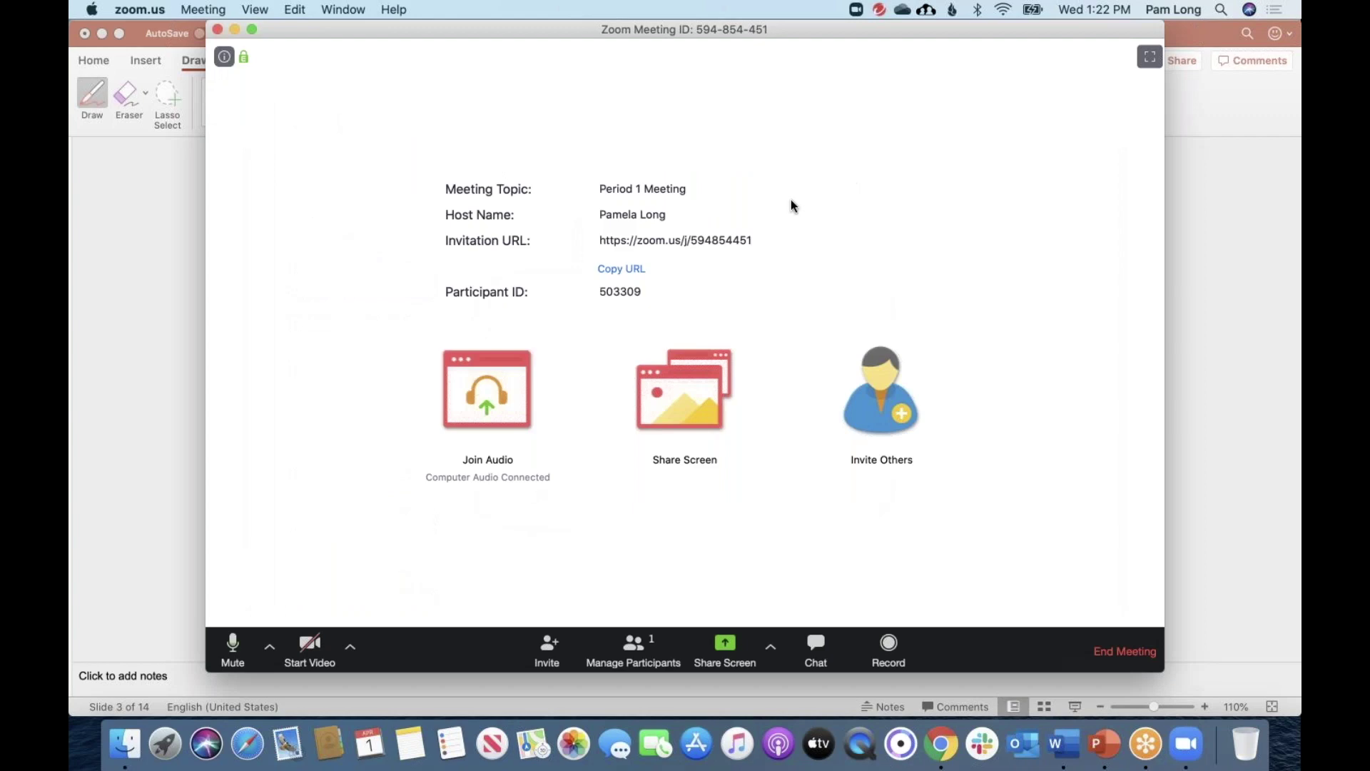
Step: Turn the host's camera on and off again, and mute the host's microphone
left_click(313, 647)
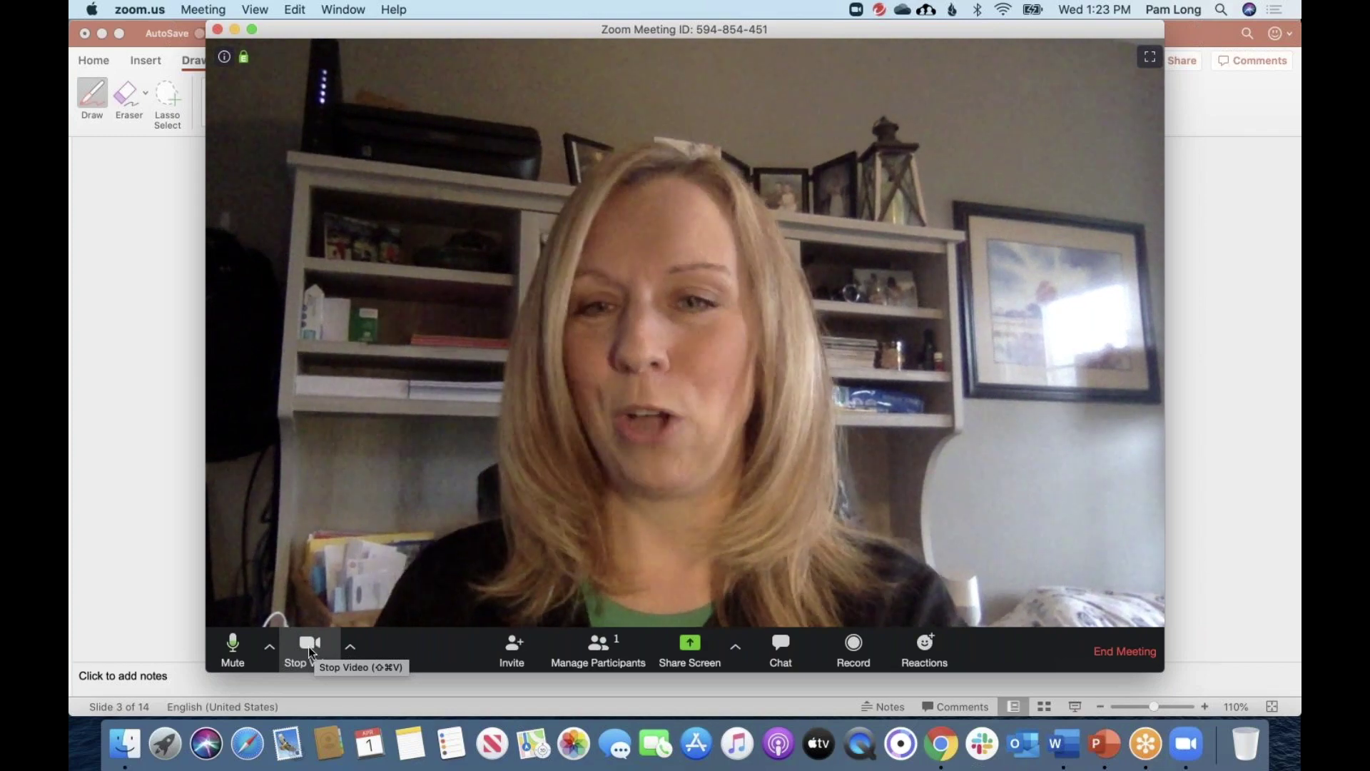
left_click(308, 645)
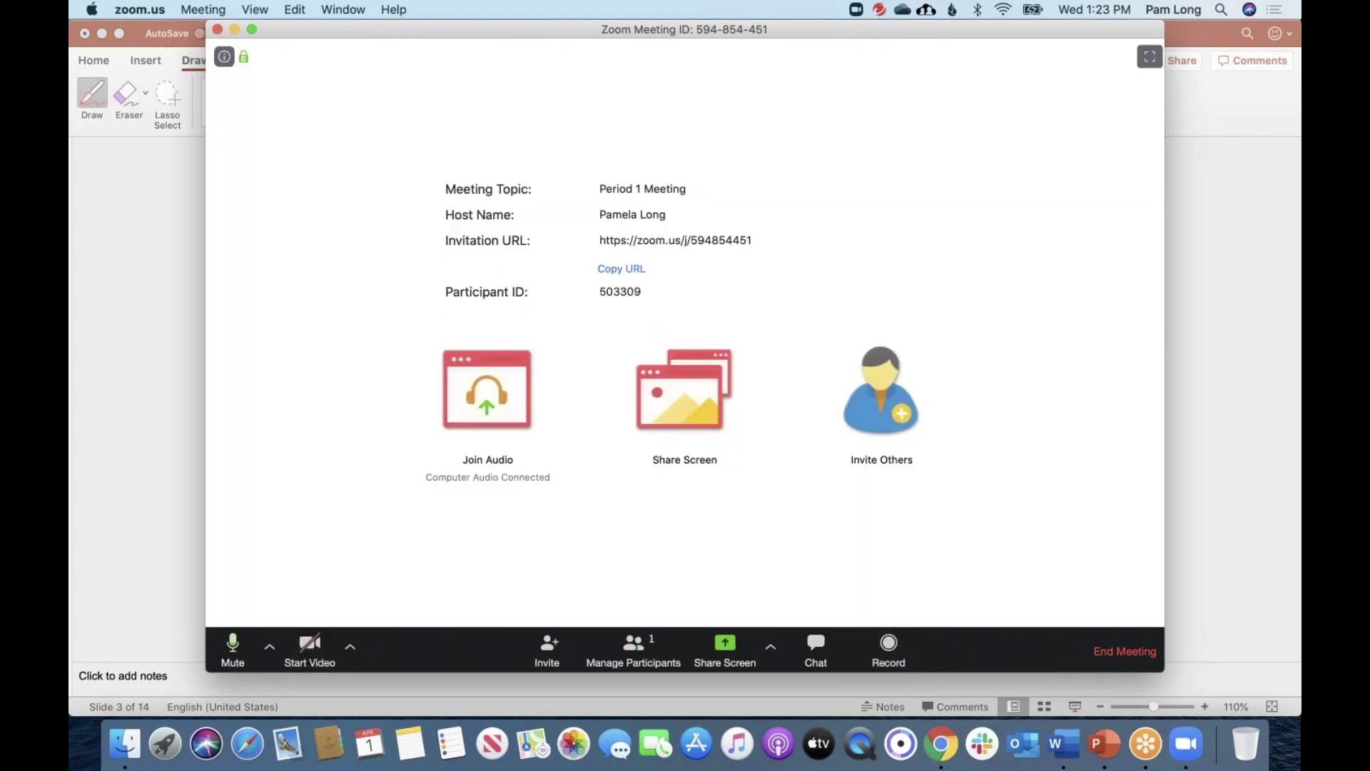
left_click(235, 655)
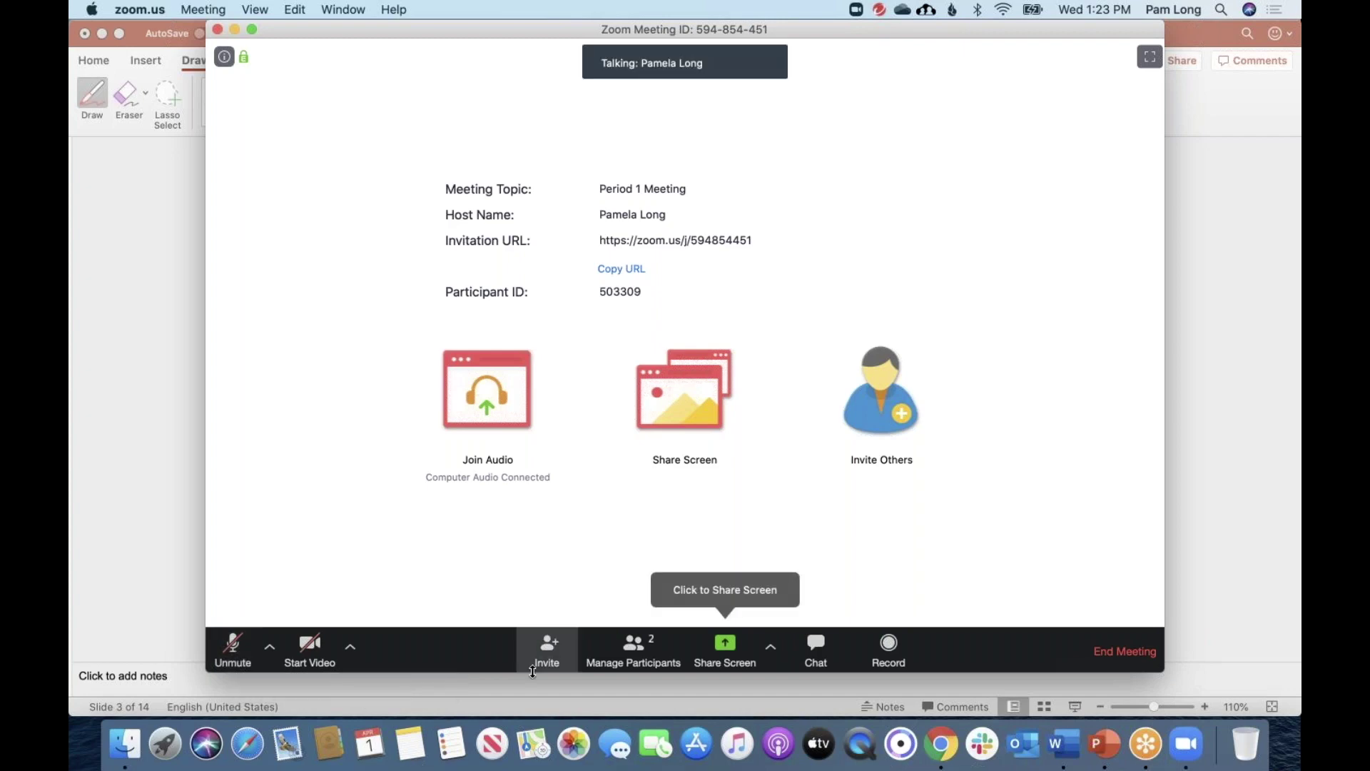
Step: Show the participants list and mute the other participant in the meeting
left_click(649, 659)
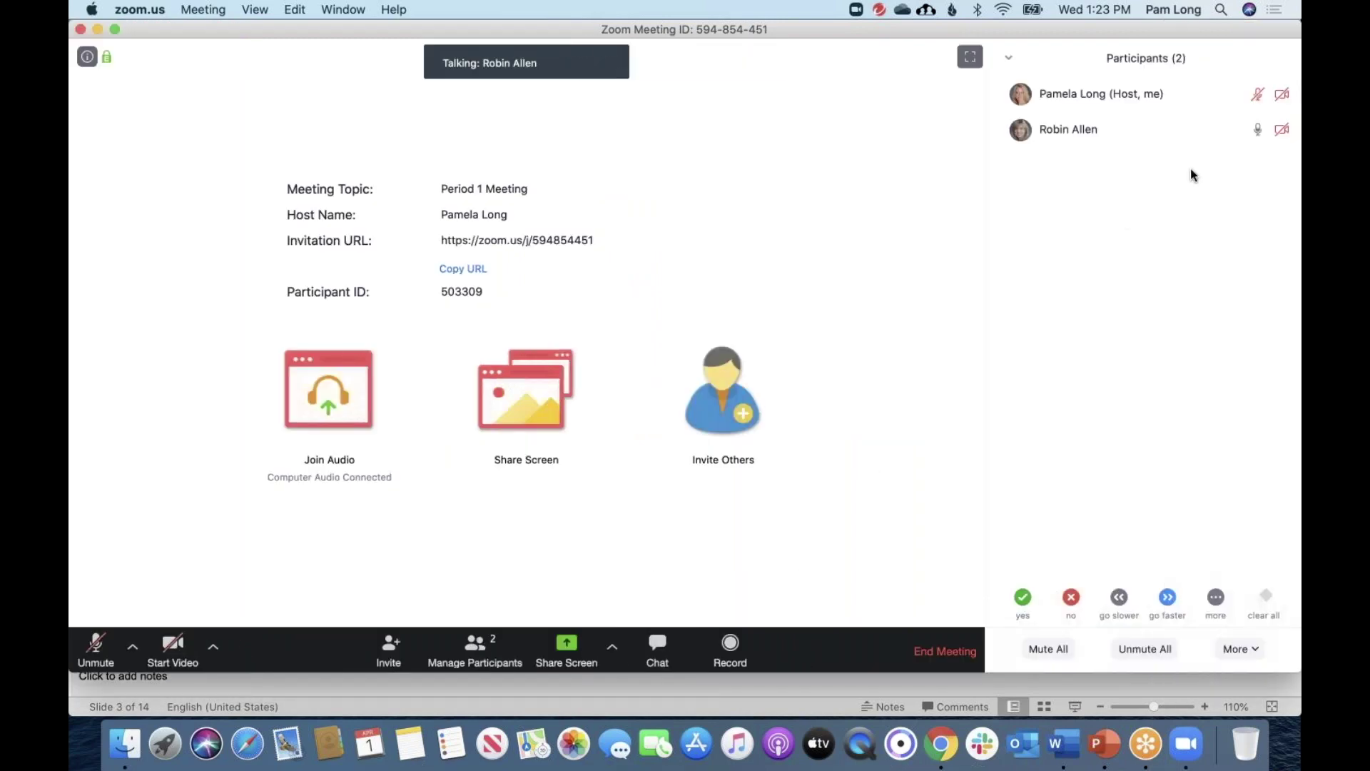
left_click(1235, 134)
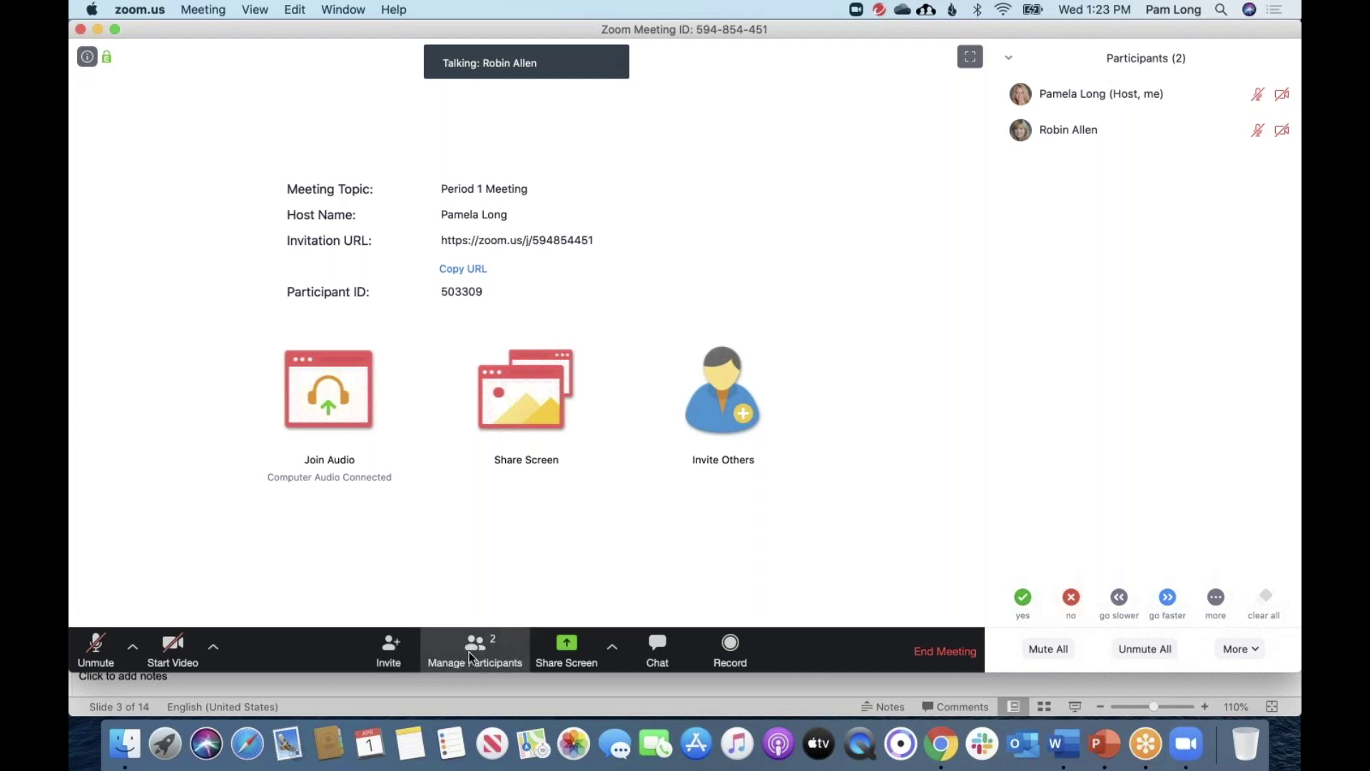
mouse_move(1178, 112)
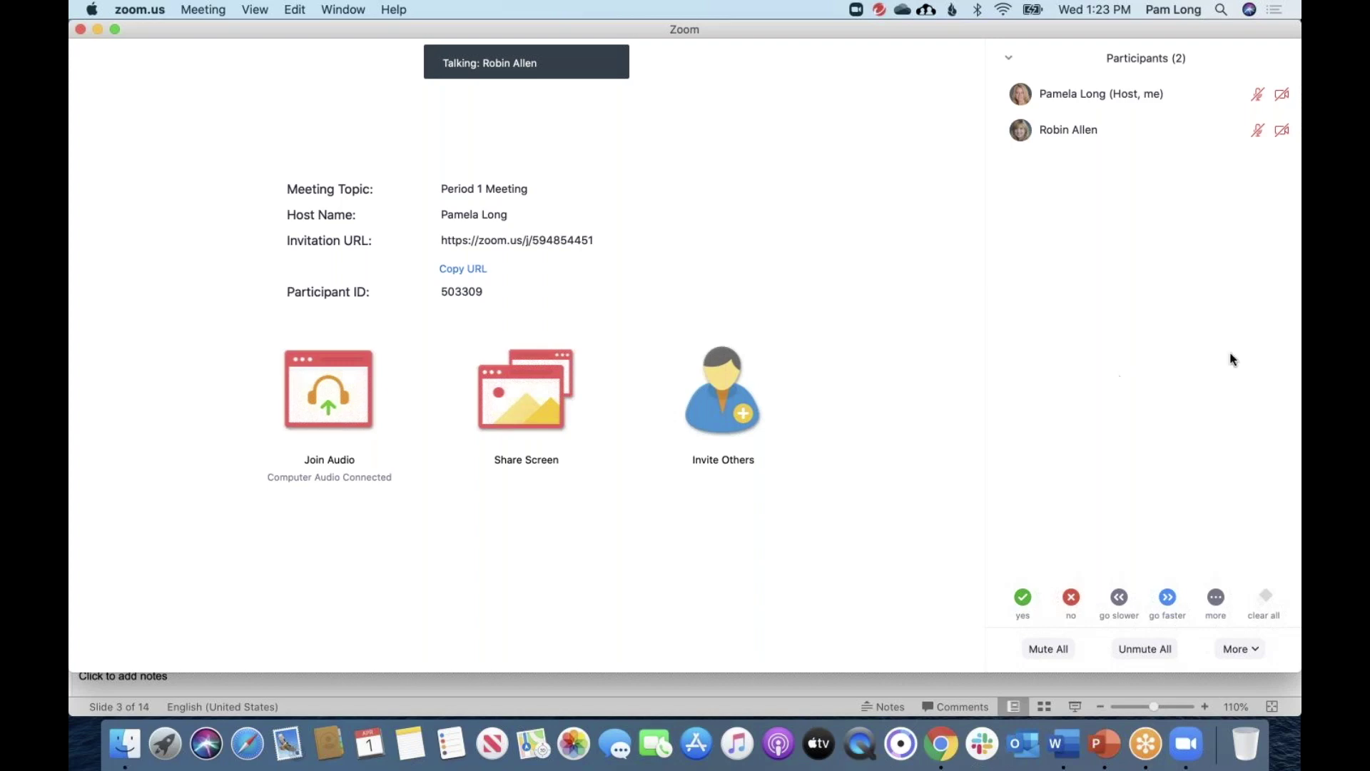
mouse_move(1259, 141)
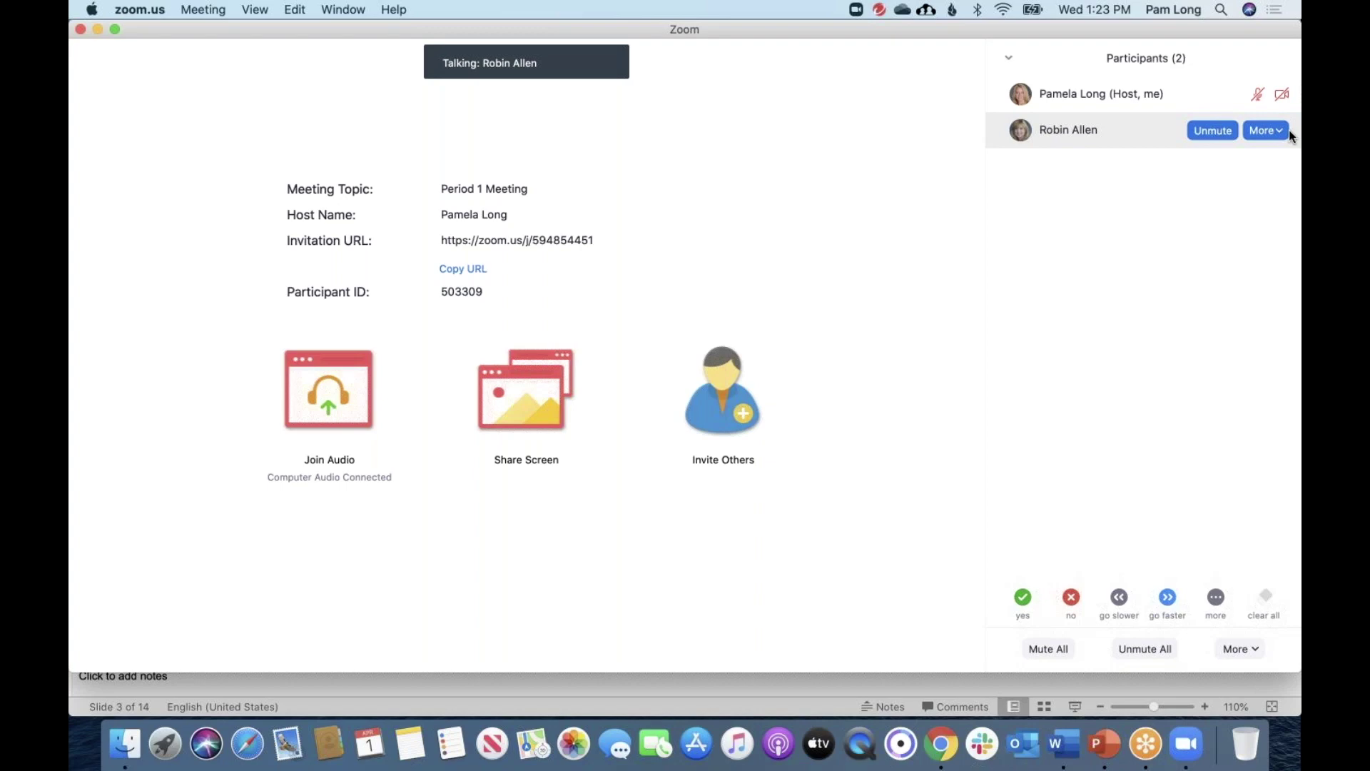
mouse_move(825, 335)
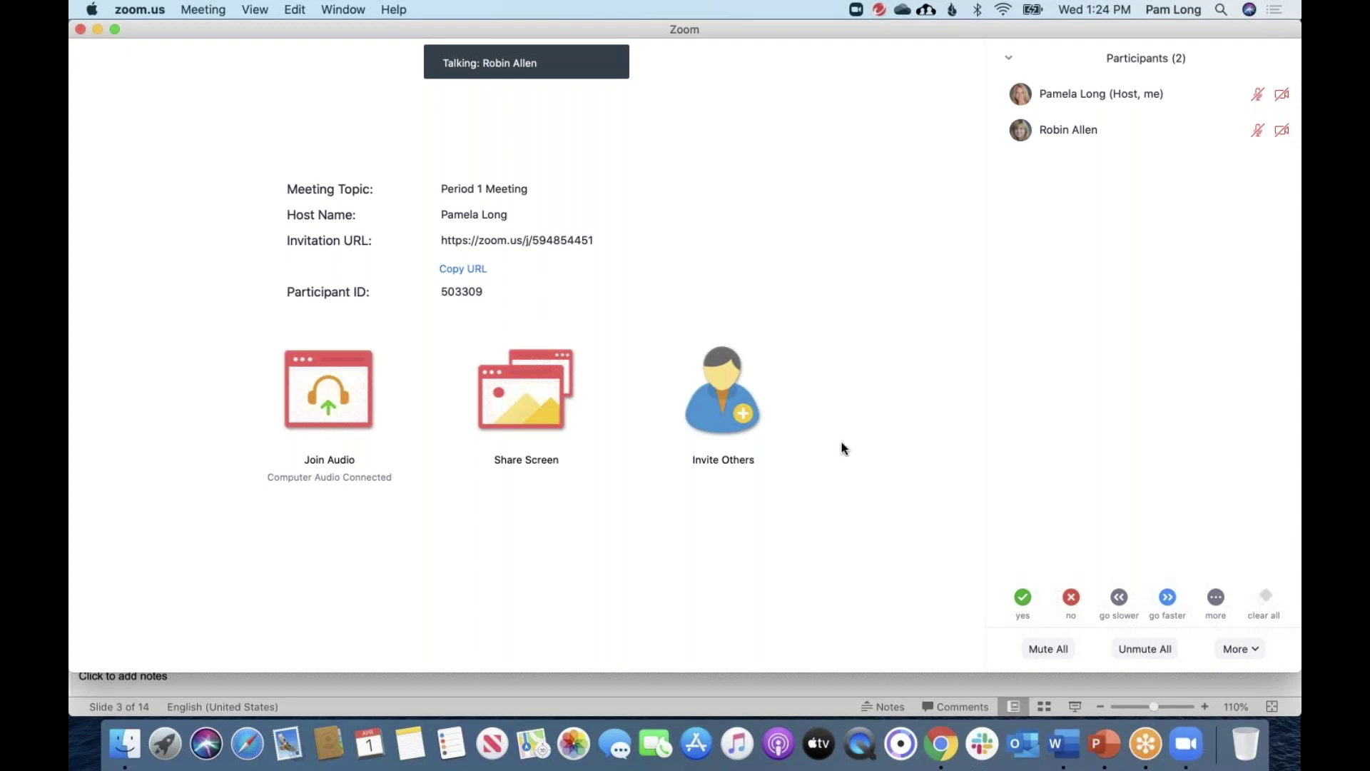
Step: Open the meeting chat and display the choices of message recipient
mouse_move(651, 548)
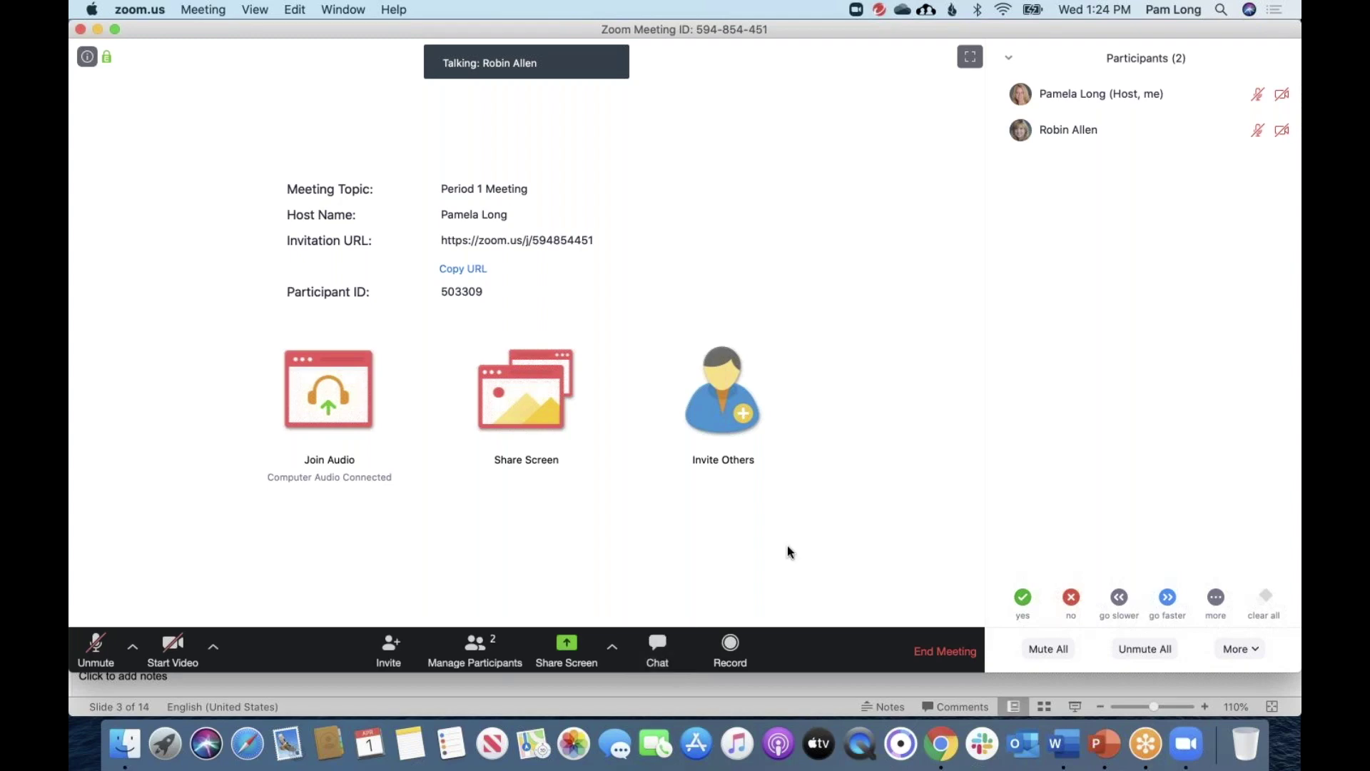
left_click(659, 647)
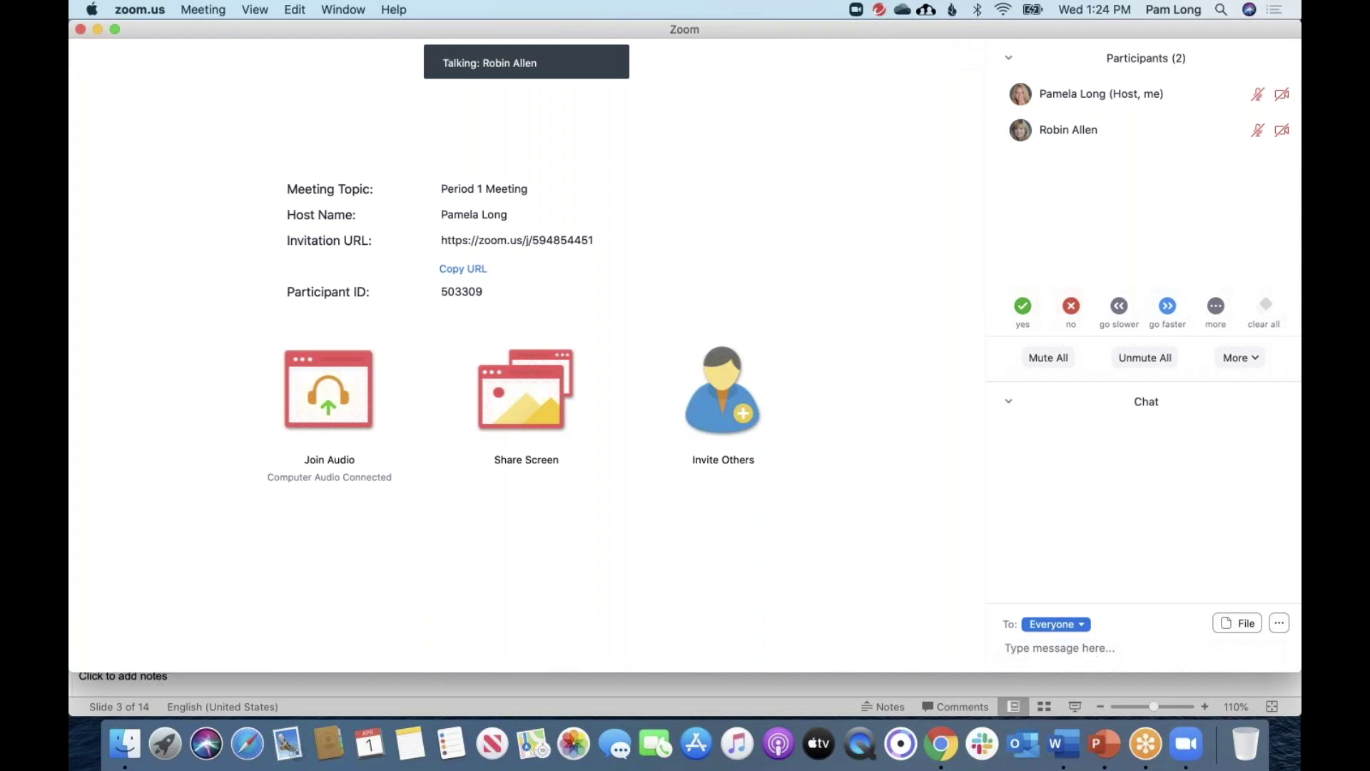
left_click(1081, 627)
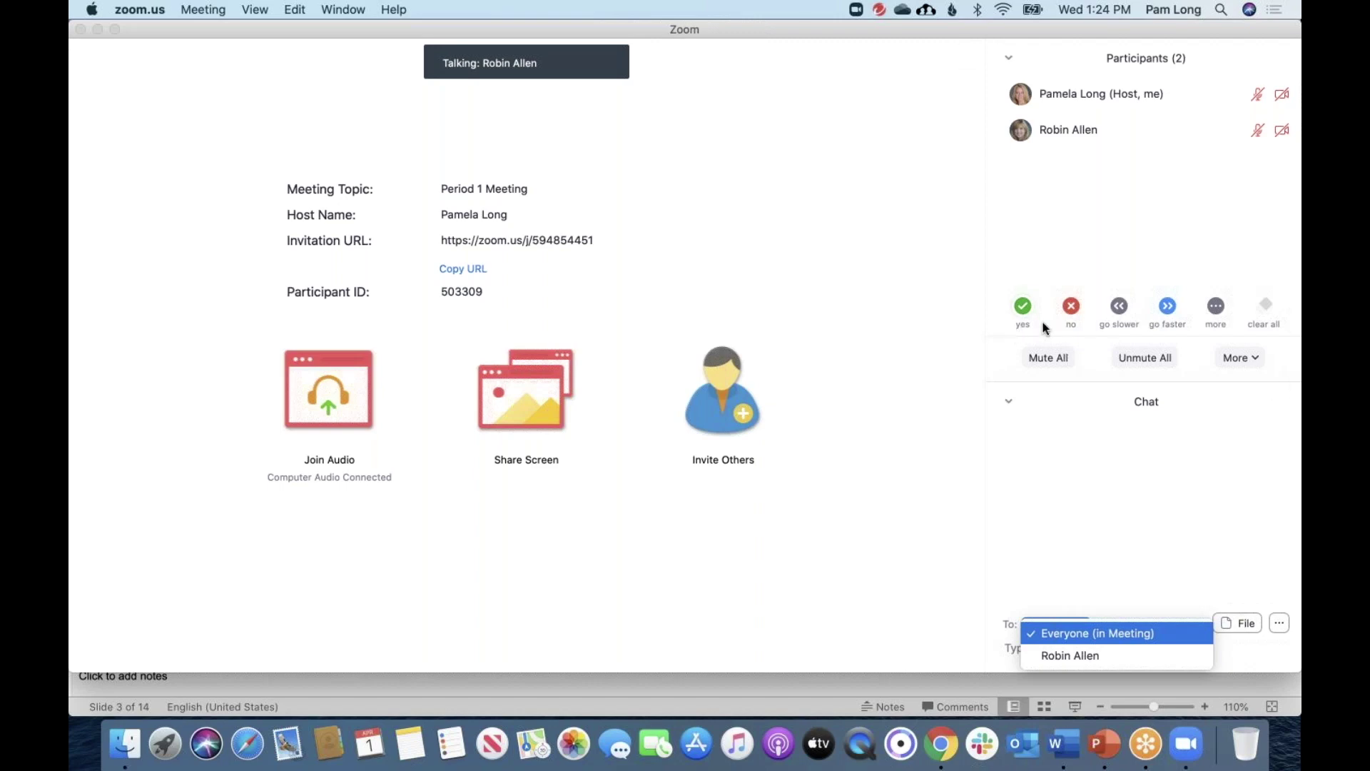
Step: View the additional feedback reactions and clear all participants' feedback
left_click(1215, 308)
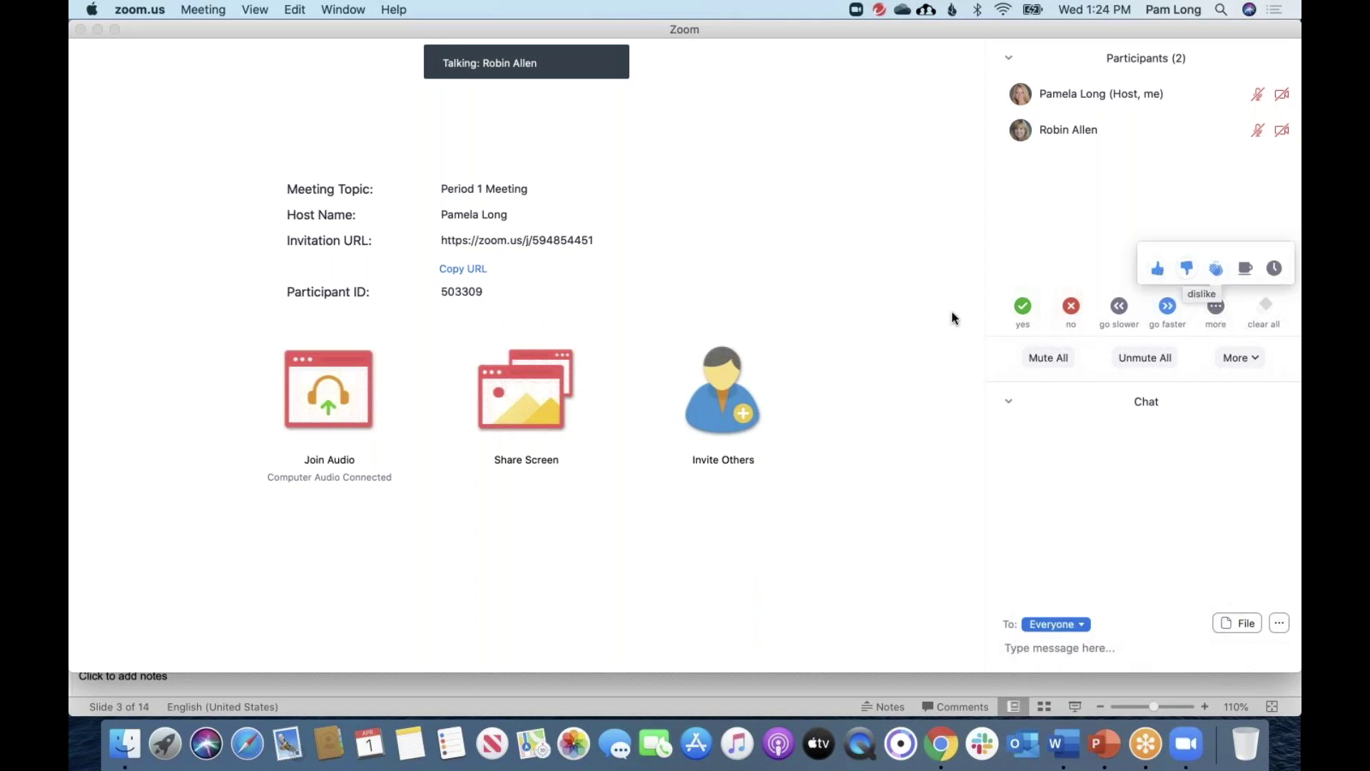
left_click(1052, 182)
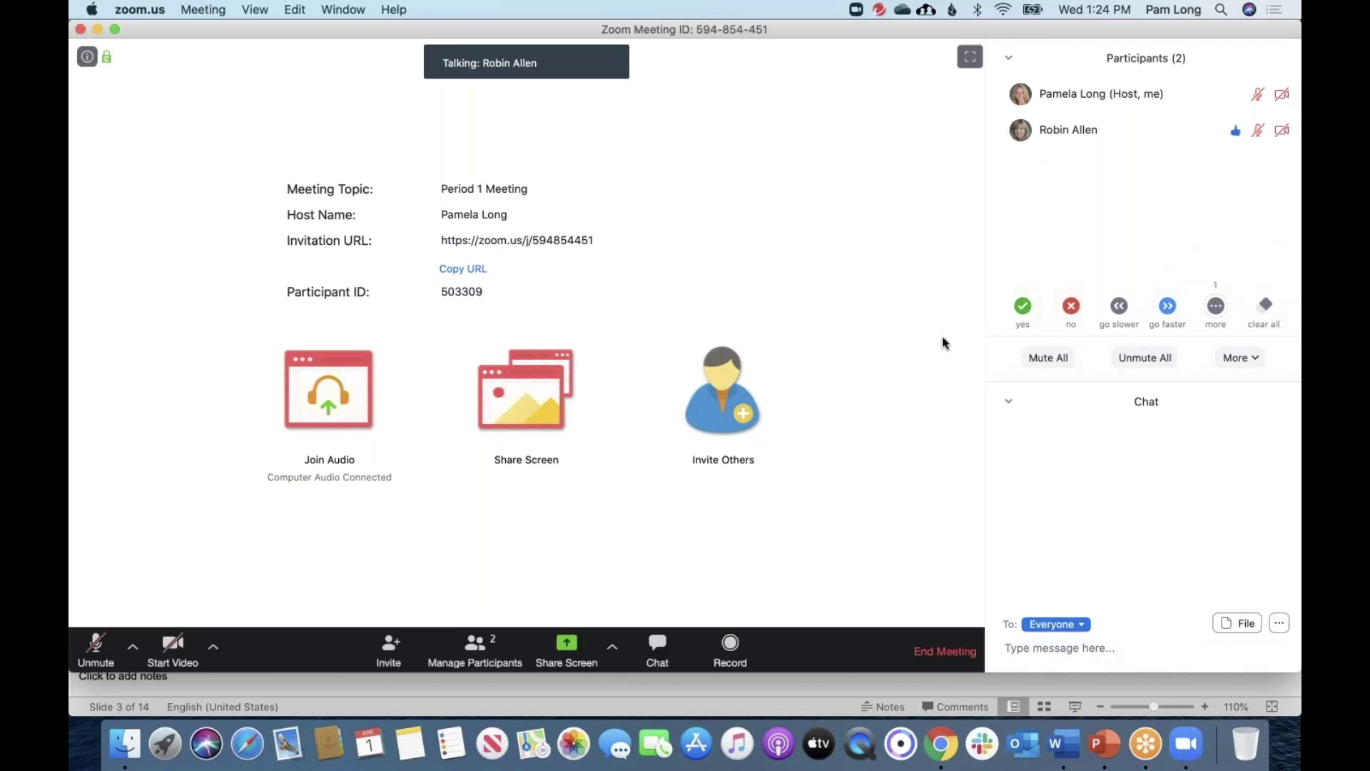
mouse_move(1238, 140)
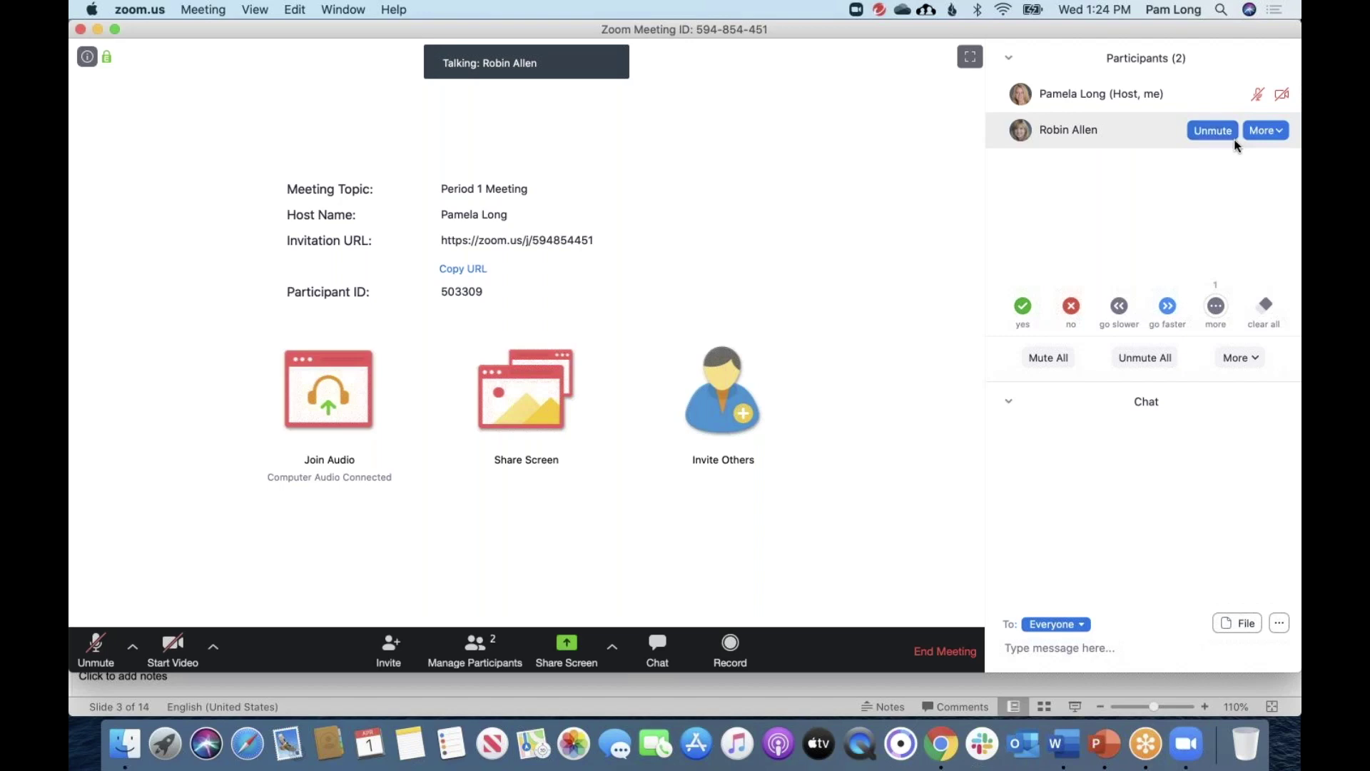
left_click(1264, 307)
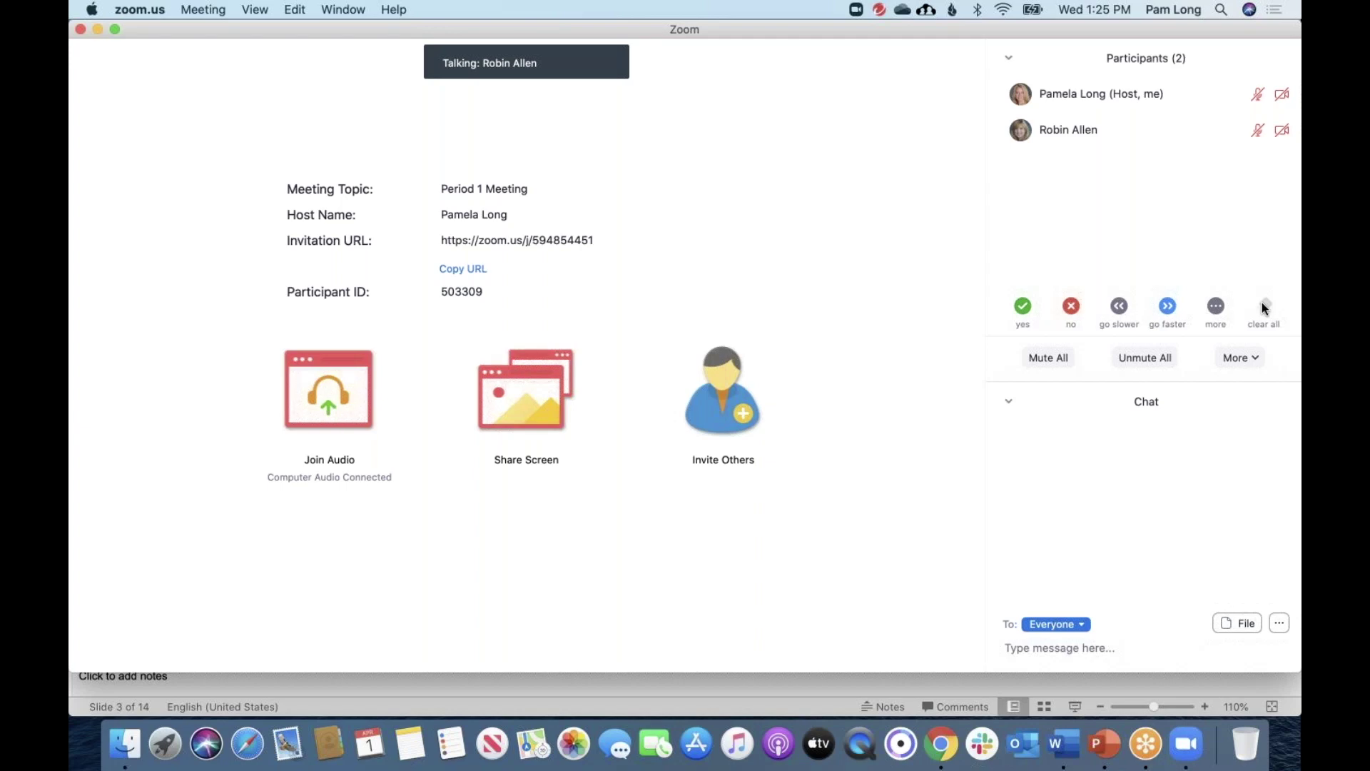
Step: Share a whiteboard in the meeting, enlarge it to full screen and move the annotation toolbar closer to its upper edge
mouse_move(508, 652)
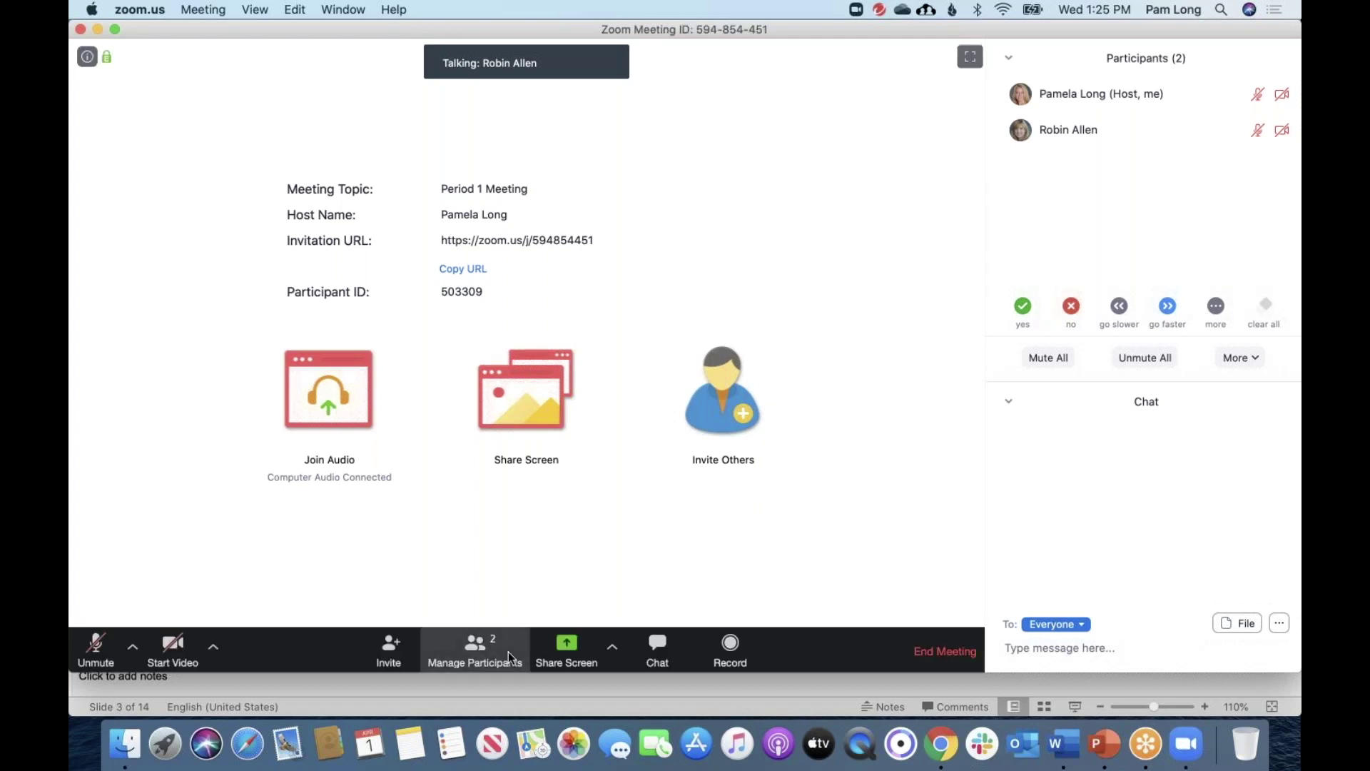
left_click(573, 653)
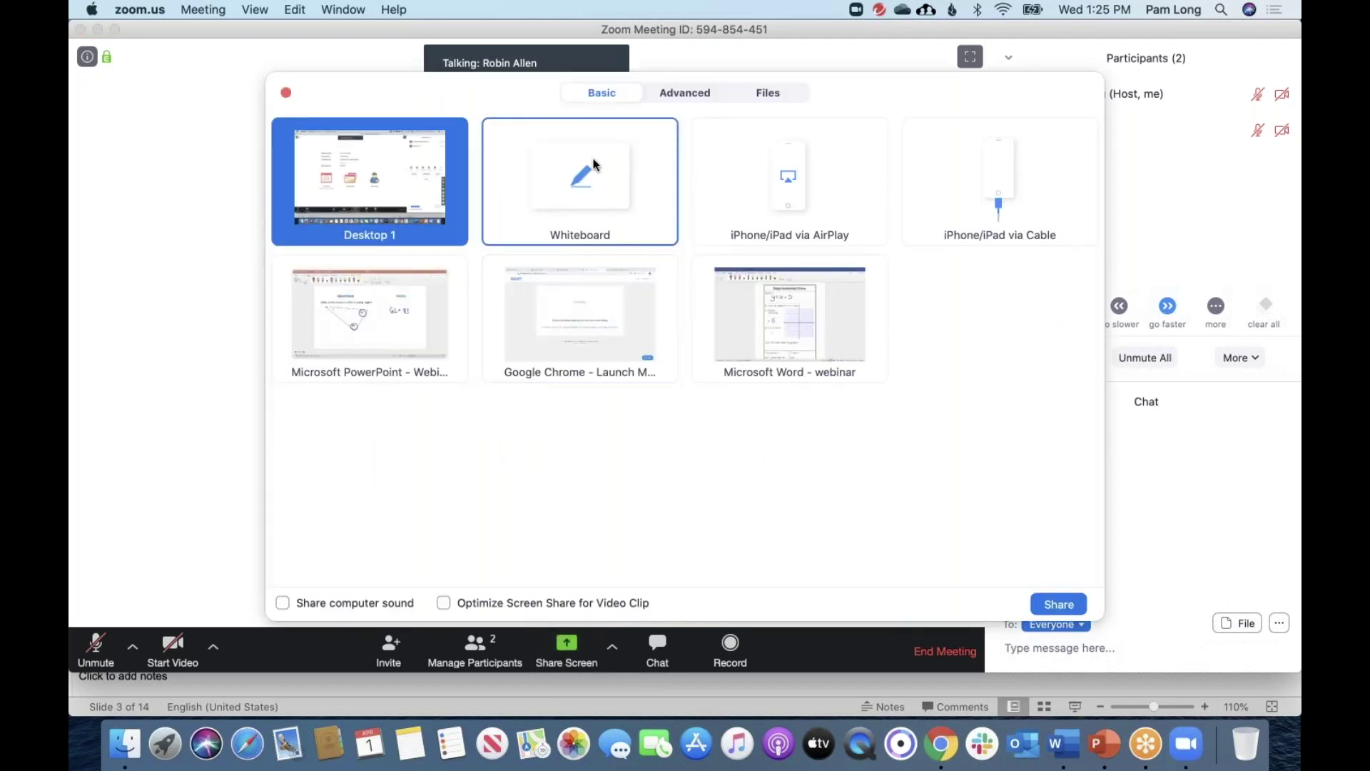
left_click(593, 164)
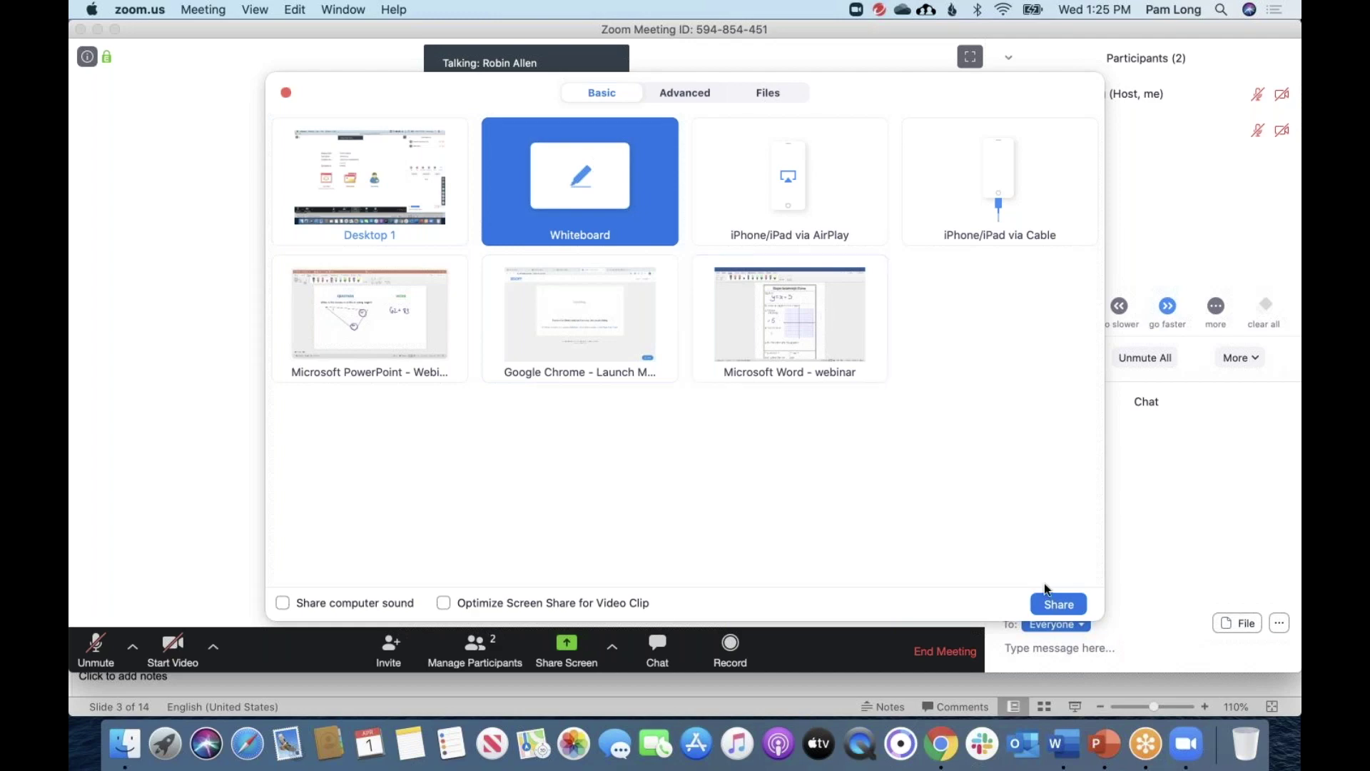
left_click(1054, 604)
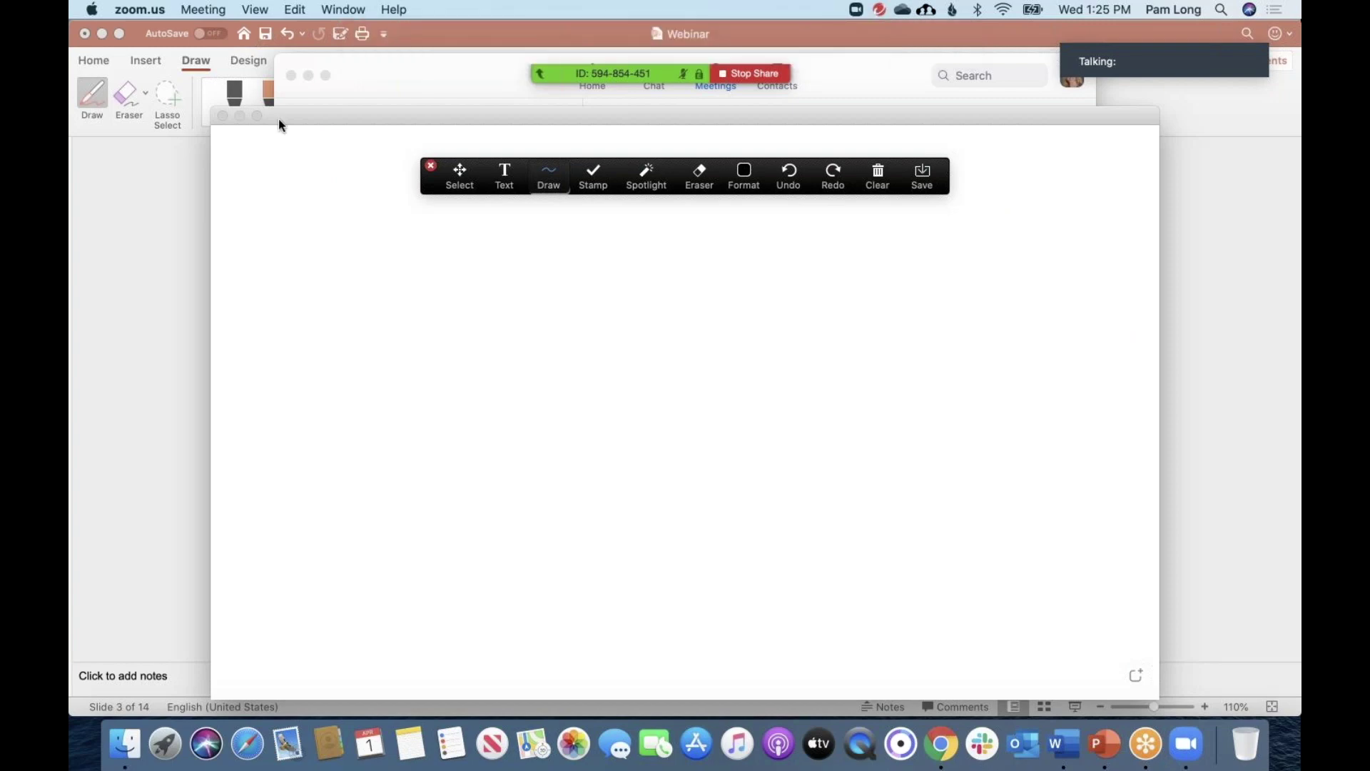
left_click(257, 117)
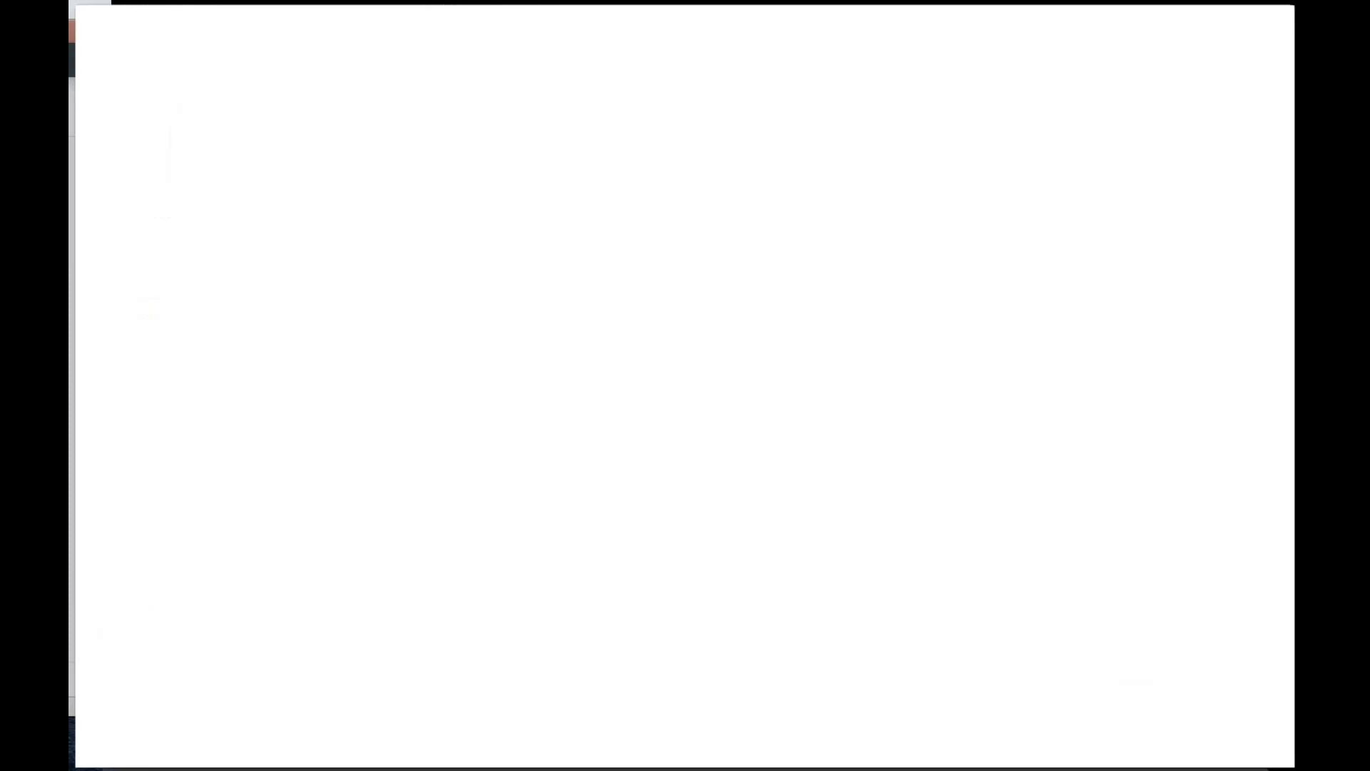
left_click_drag(428, 169, 424, 74)
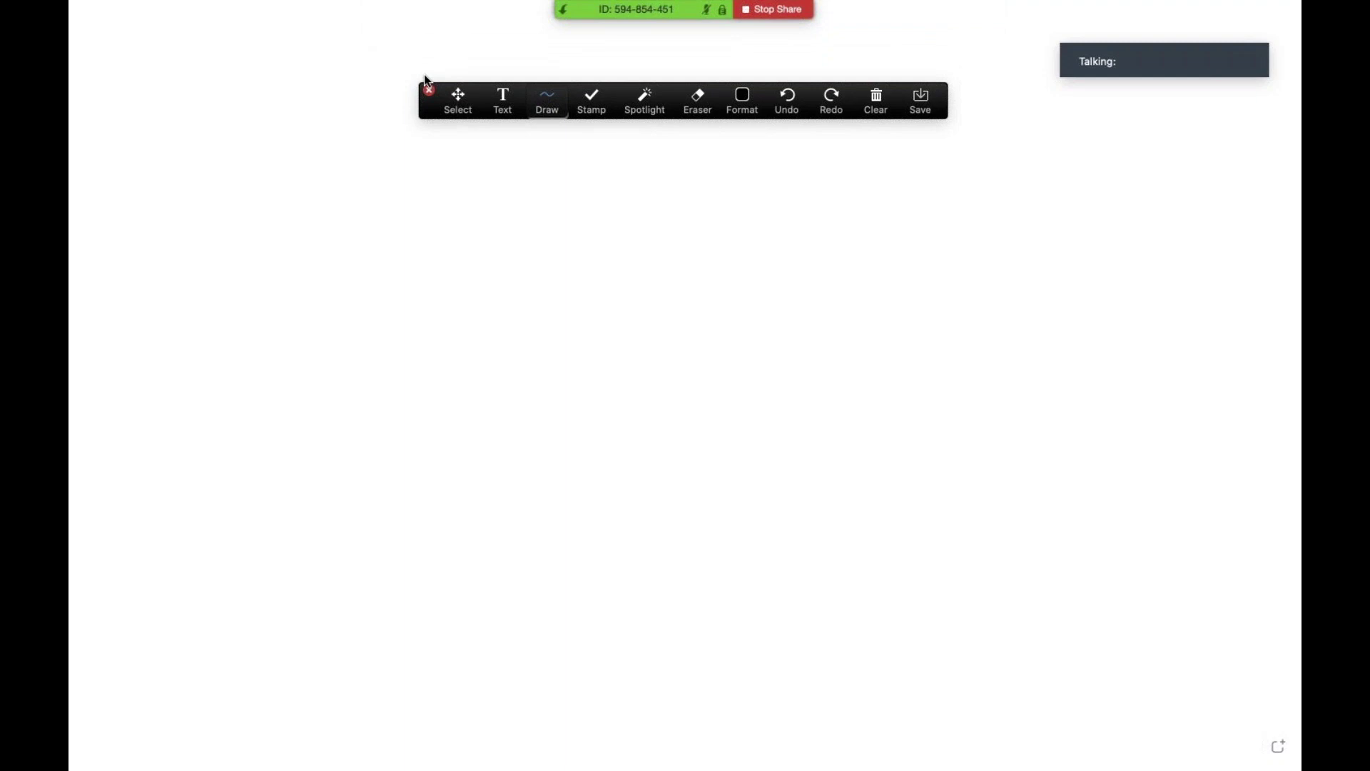
Step: Handwrite the equation 5x = 10 on the shared whiteboard with the Draw tool
left_click(544, 104)
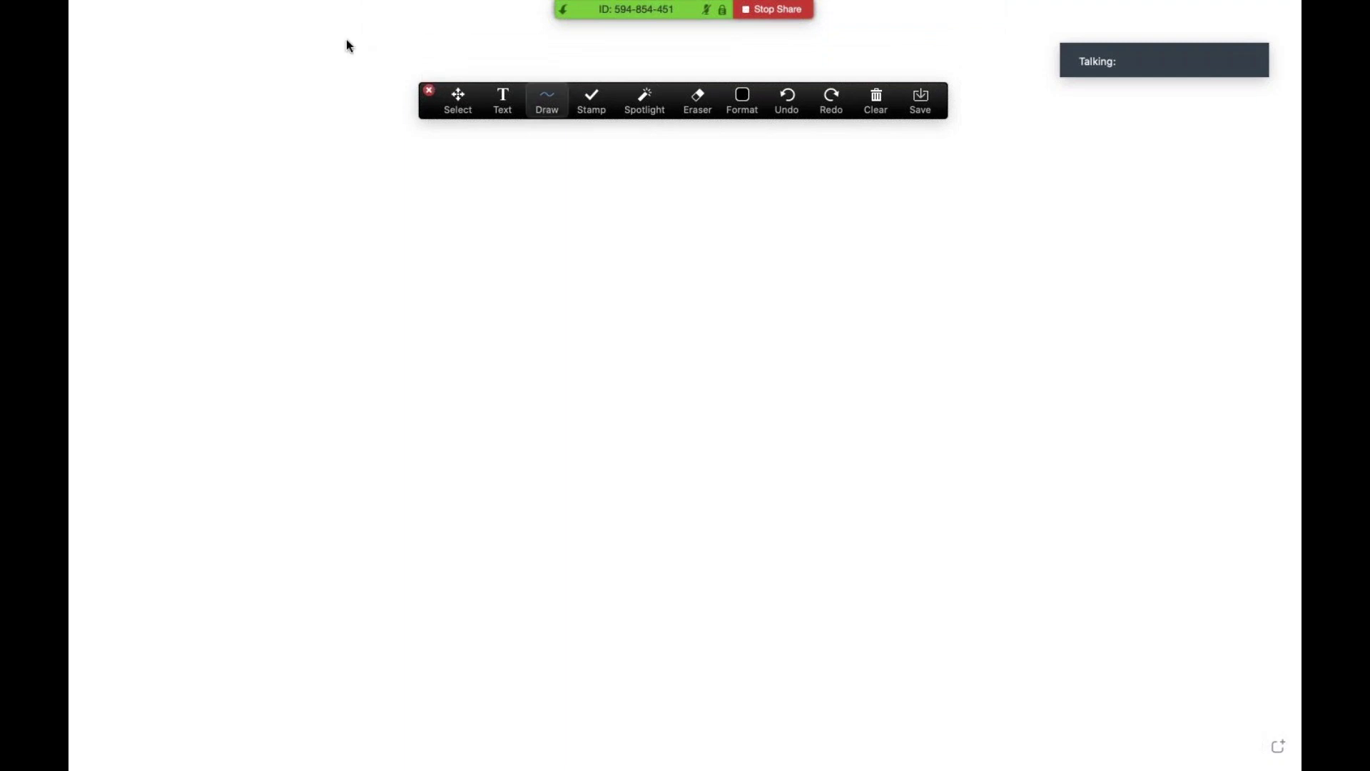
mouse_move(426, 194)
left_mouse_down()
mouse_move(463, 190)
mouse_move(442, 214)
mouse_move(449, 232)
mouse_move(418, 243)
mouse_move(499, 241)
mouse_move(483, 242)
left_mouse_up()
mouse_move(528, 229)
left_mouse_down()
mouse_move(595, 233)
mouse_move(635, 214)
mouse_move(618, 198)
left_mouse_up()
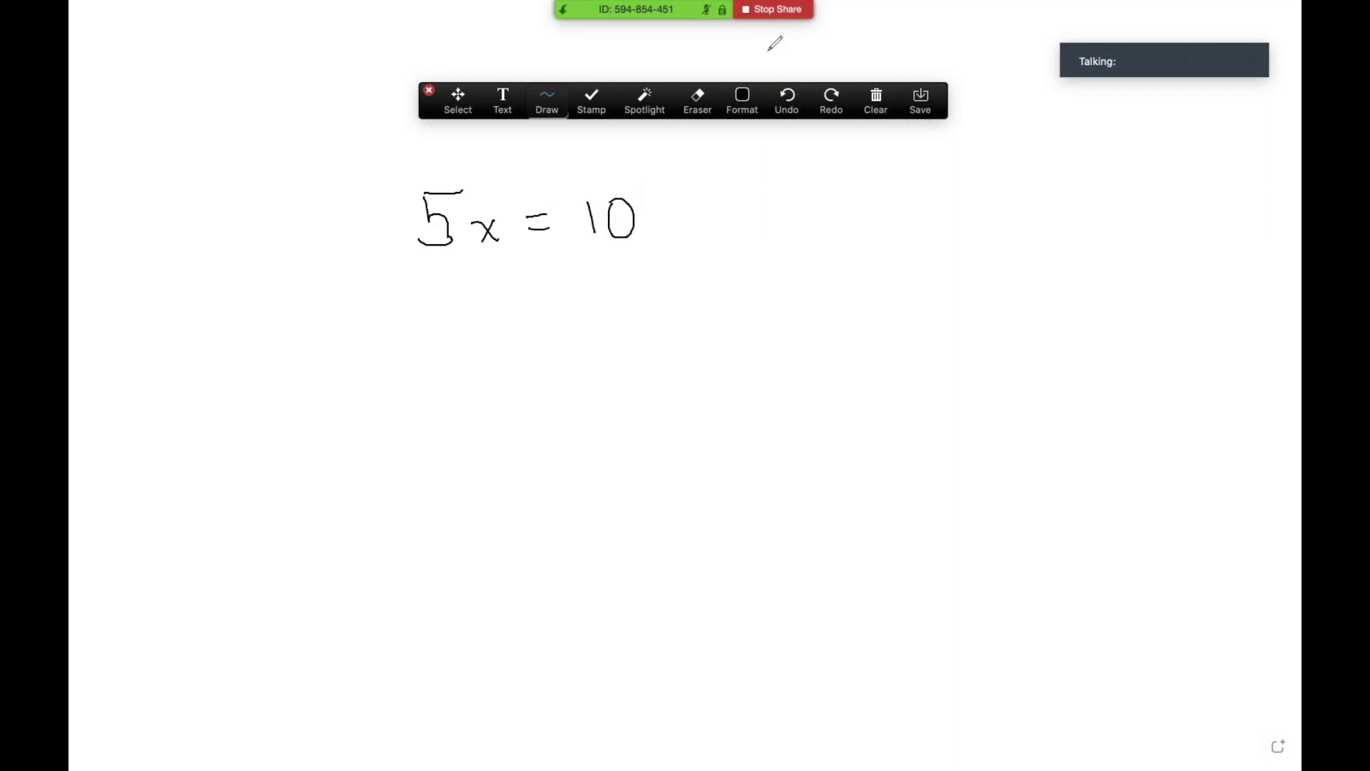
Step: Turn on the display of annotators' names for the shared whiteboard
mouse_move(710, 36)
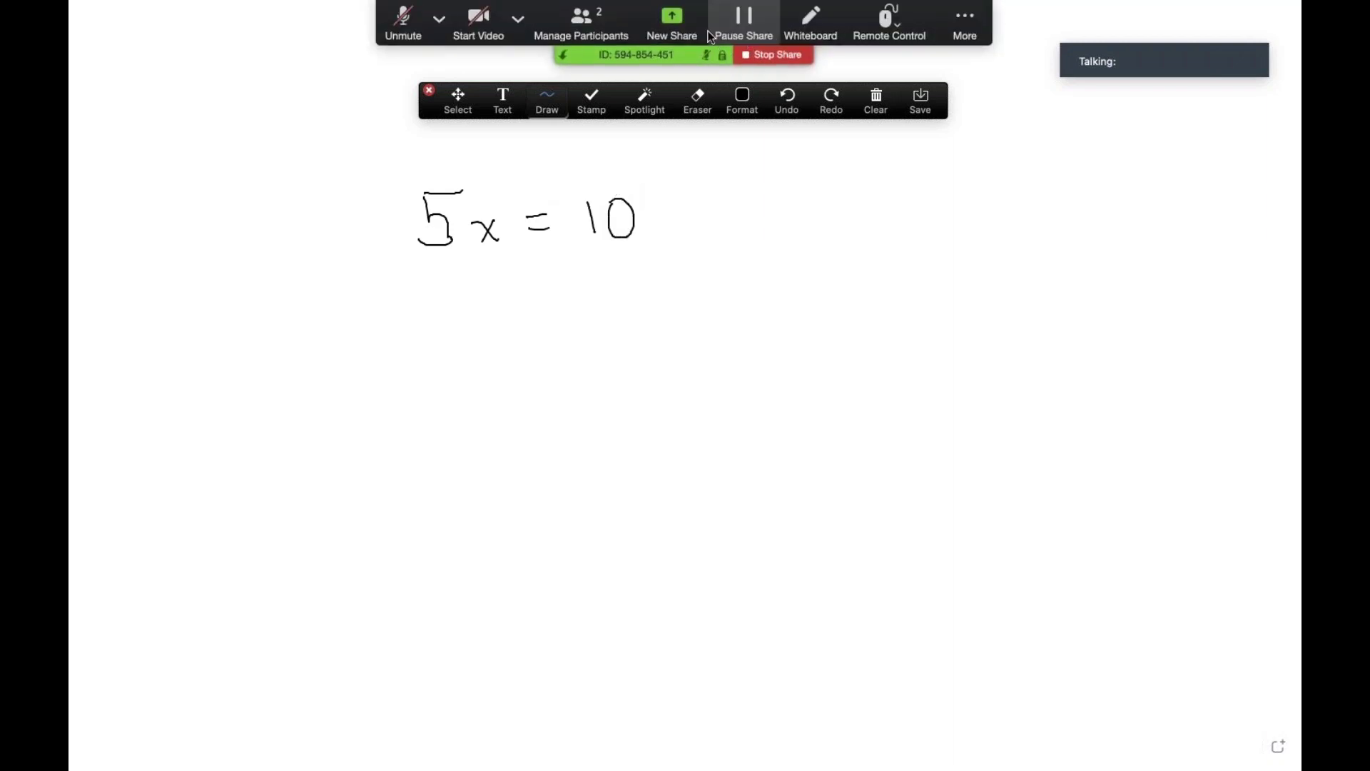
left_click(967, 24)
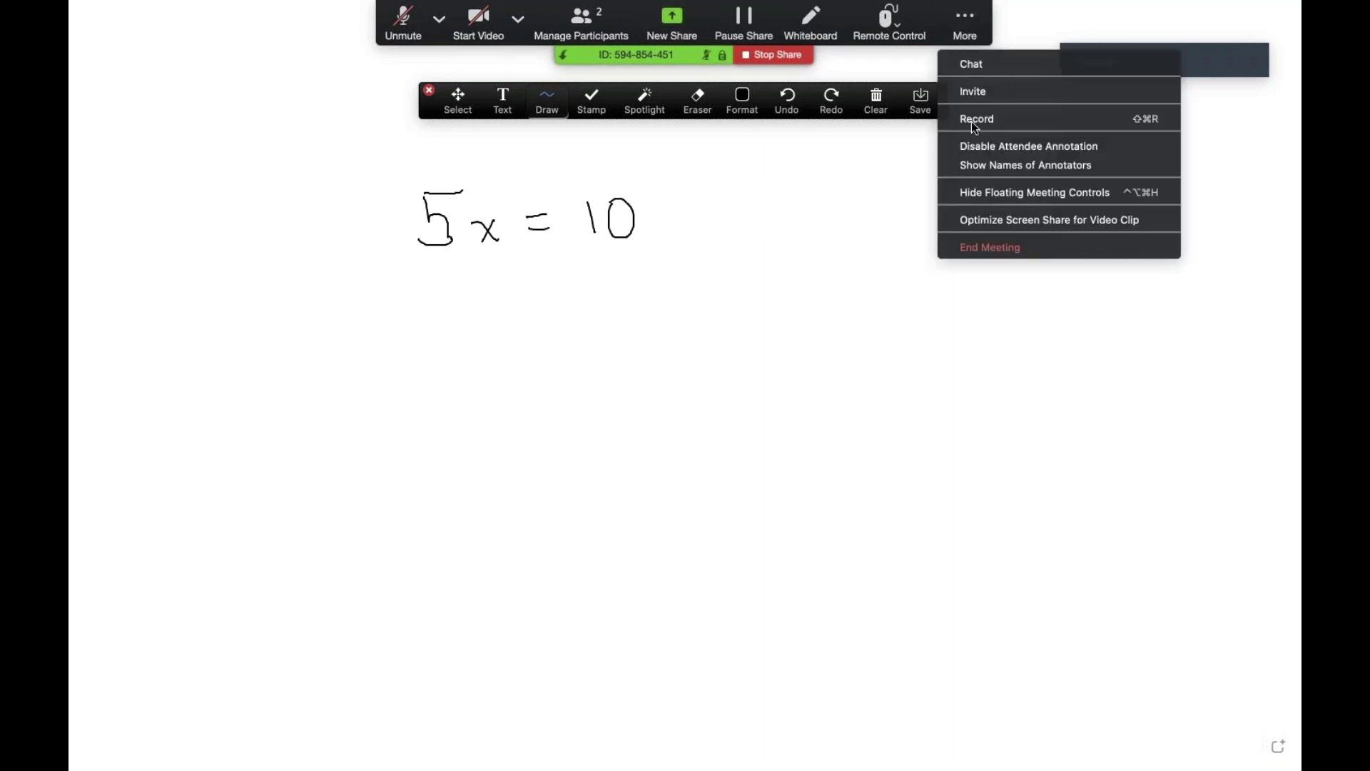
left_click(980, 166)
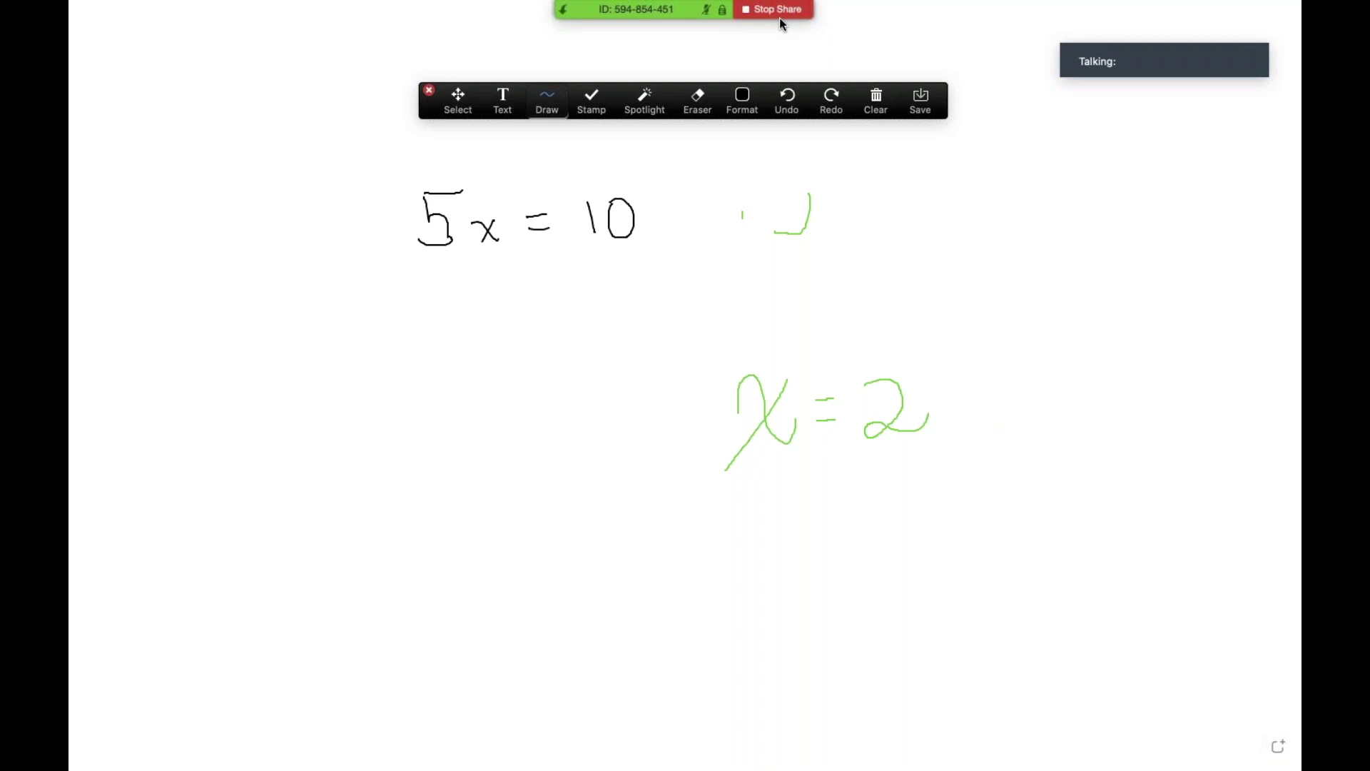
Step: Stamp a heart below the equation on the whiteboard, and clear all the drawings
left_click(588, 107)
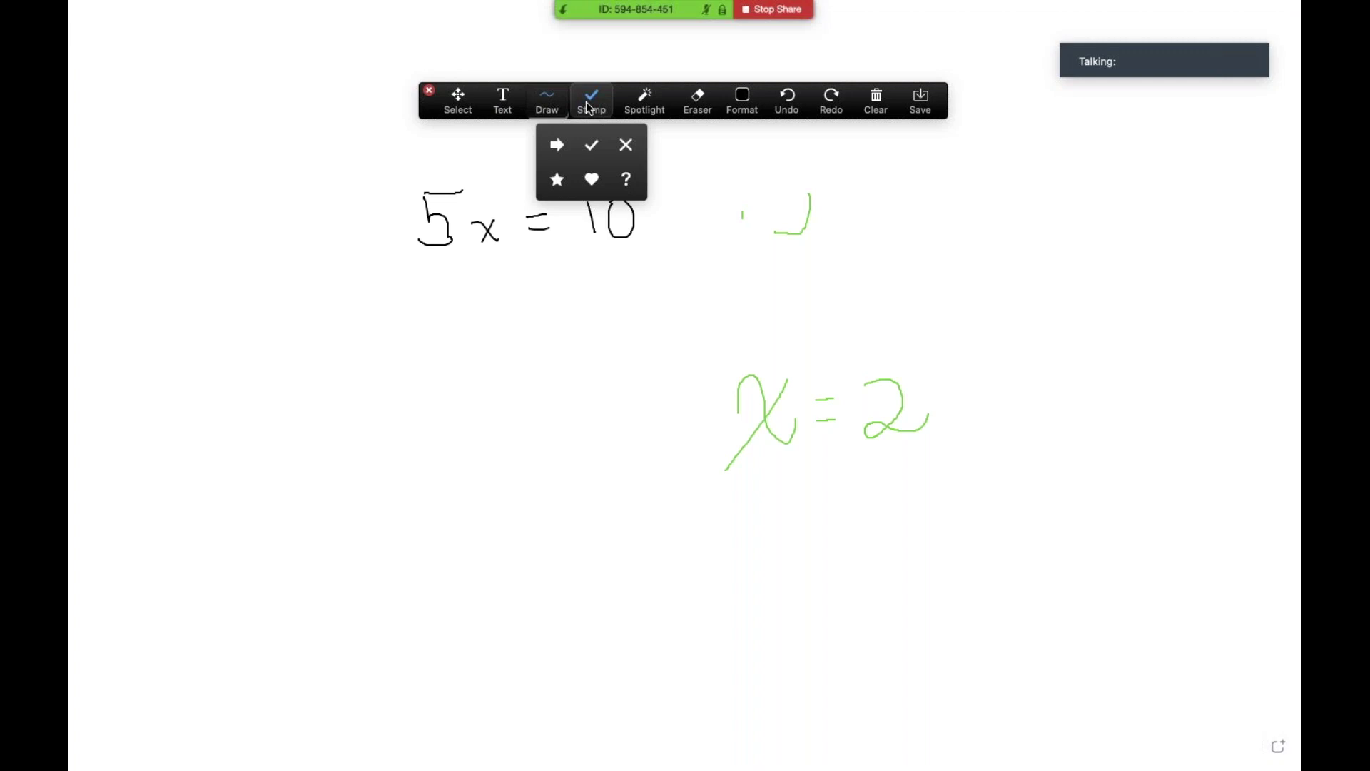
left_click(594, 182)
left_click(654, 313)
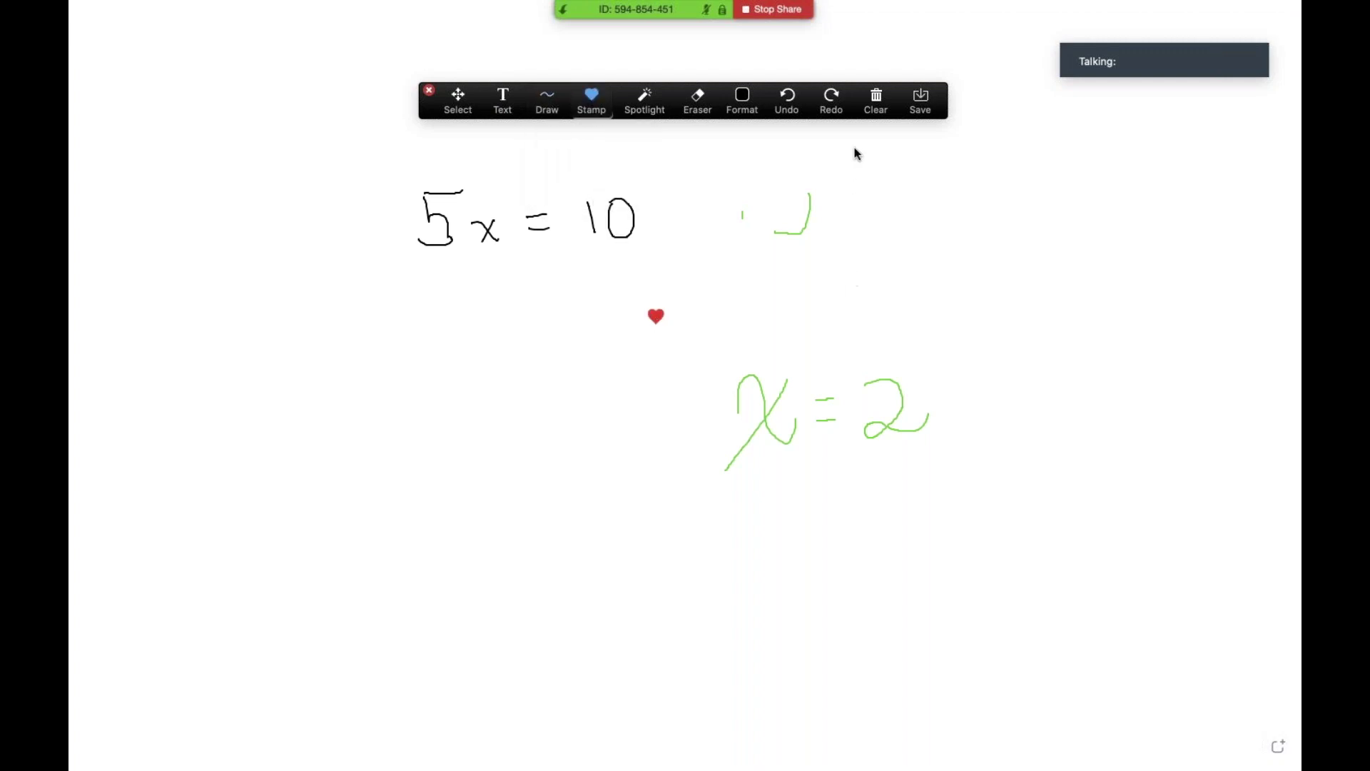
left_click(883, 107)
left_click(892, 138)
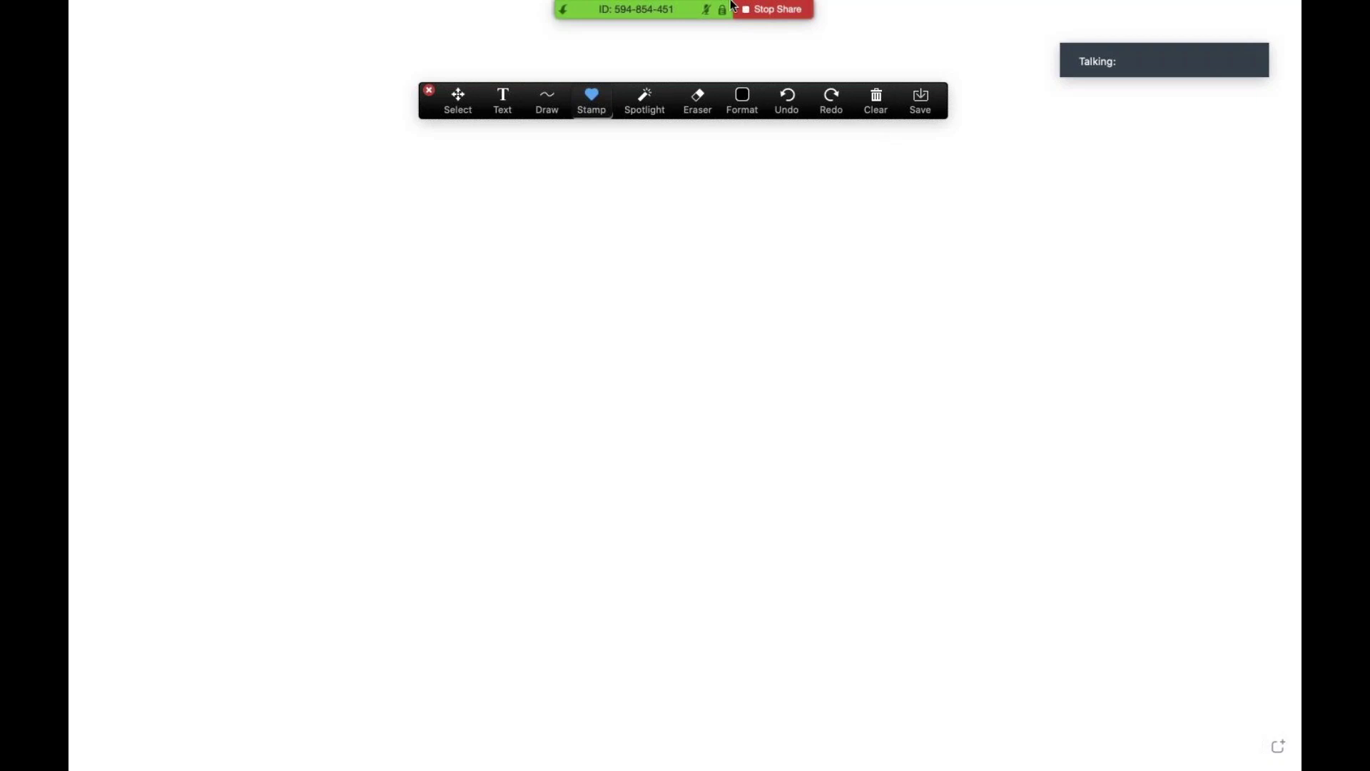
Step: Start a new share of Desktop 1 in place of the whiteboard
mouse_move(703, 5)
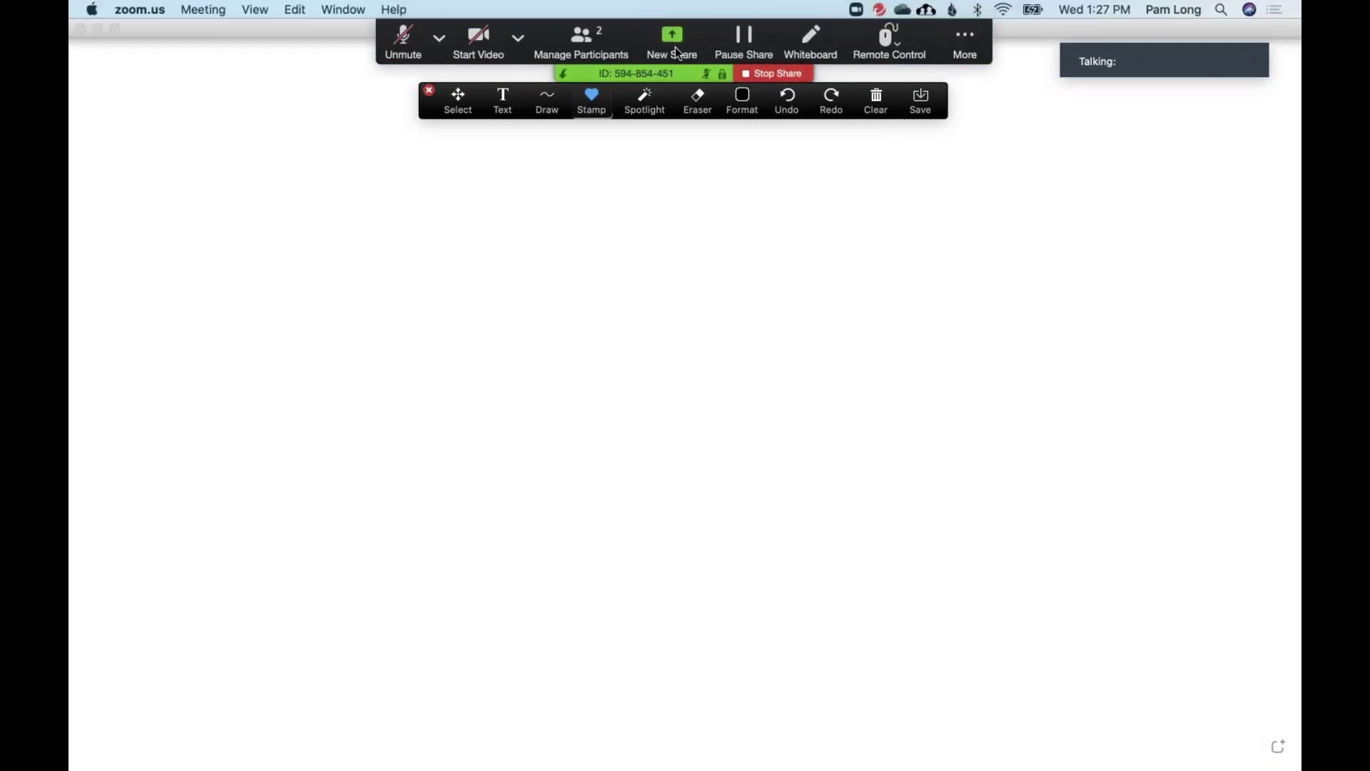
left_click(686, 49)
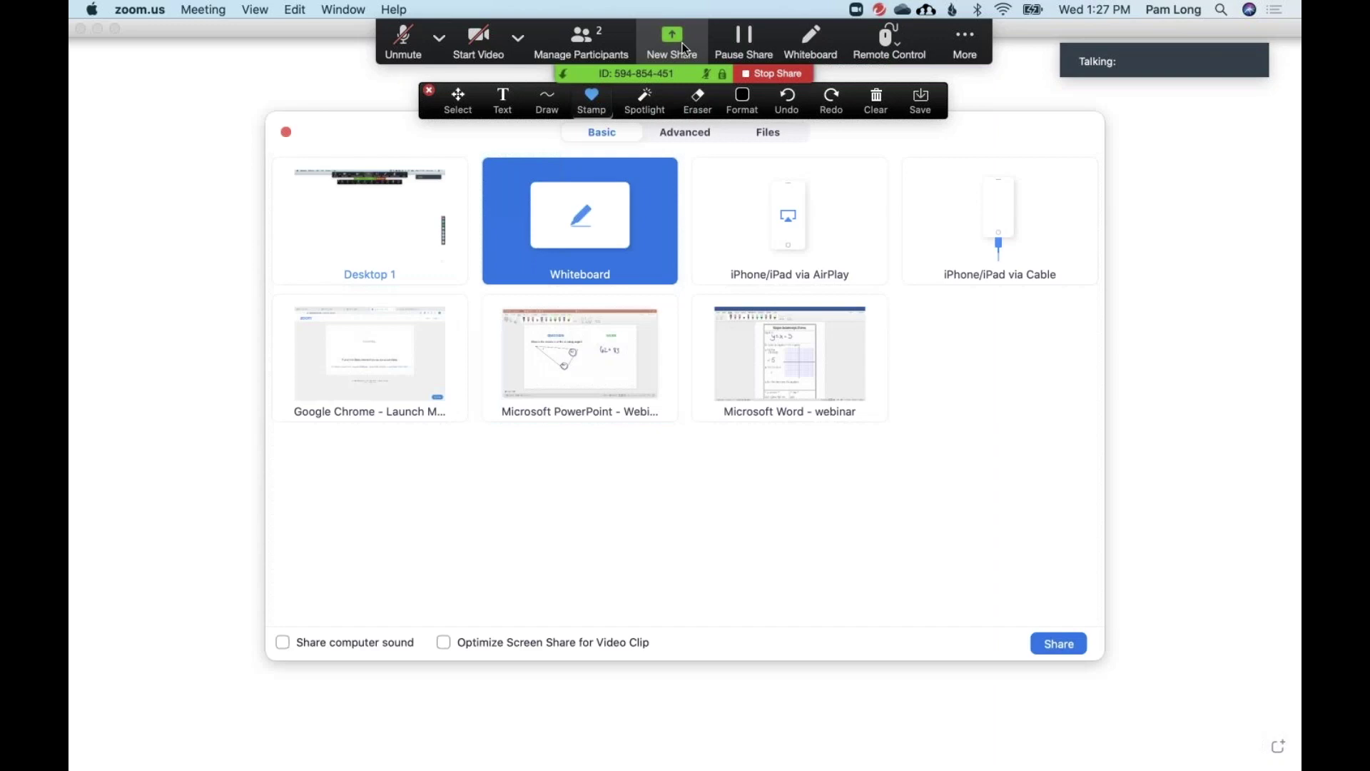
left_click(362, 225)
left_click(1063, 639)
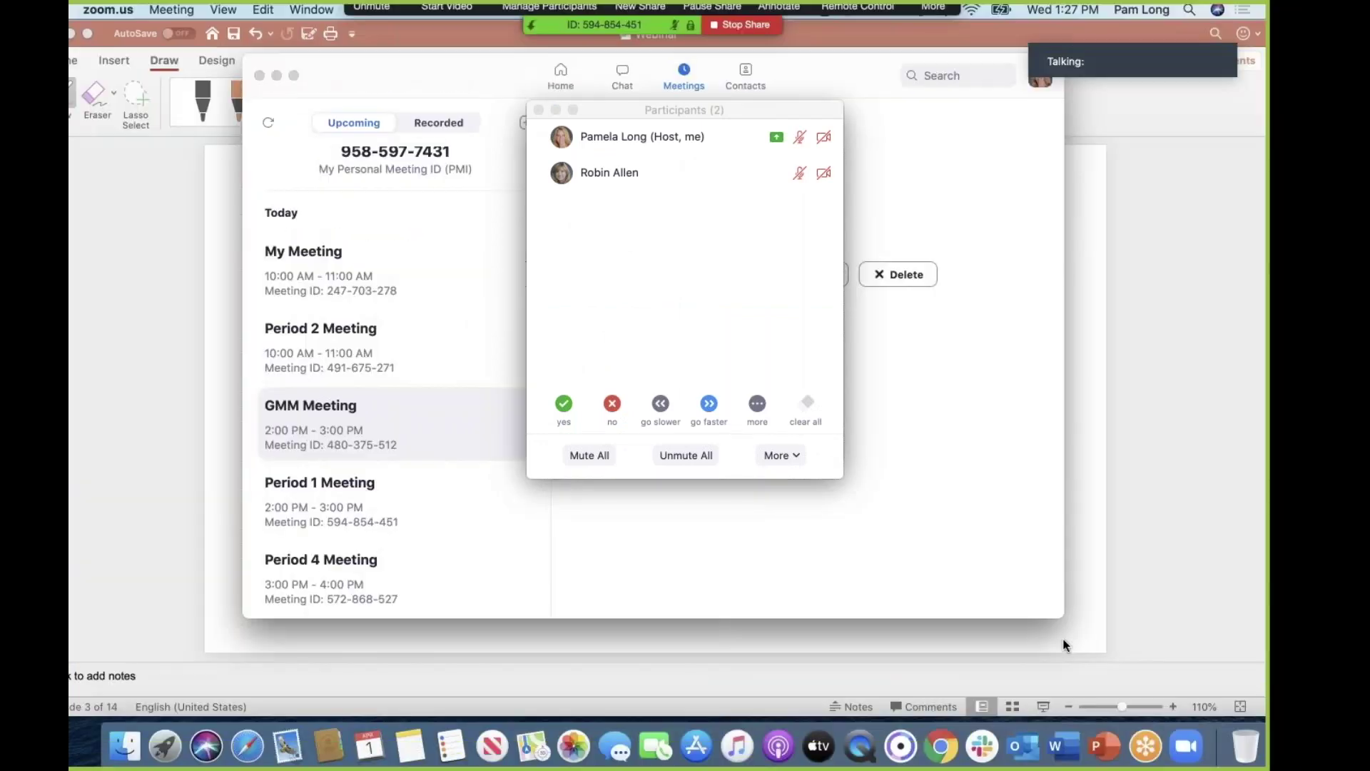
Step: Close the participants window and the Zoom meetings window covering the presentation
left_click(537, 112)
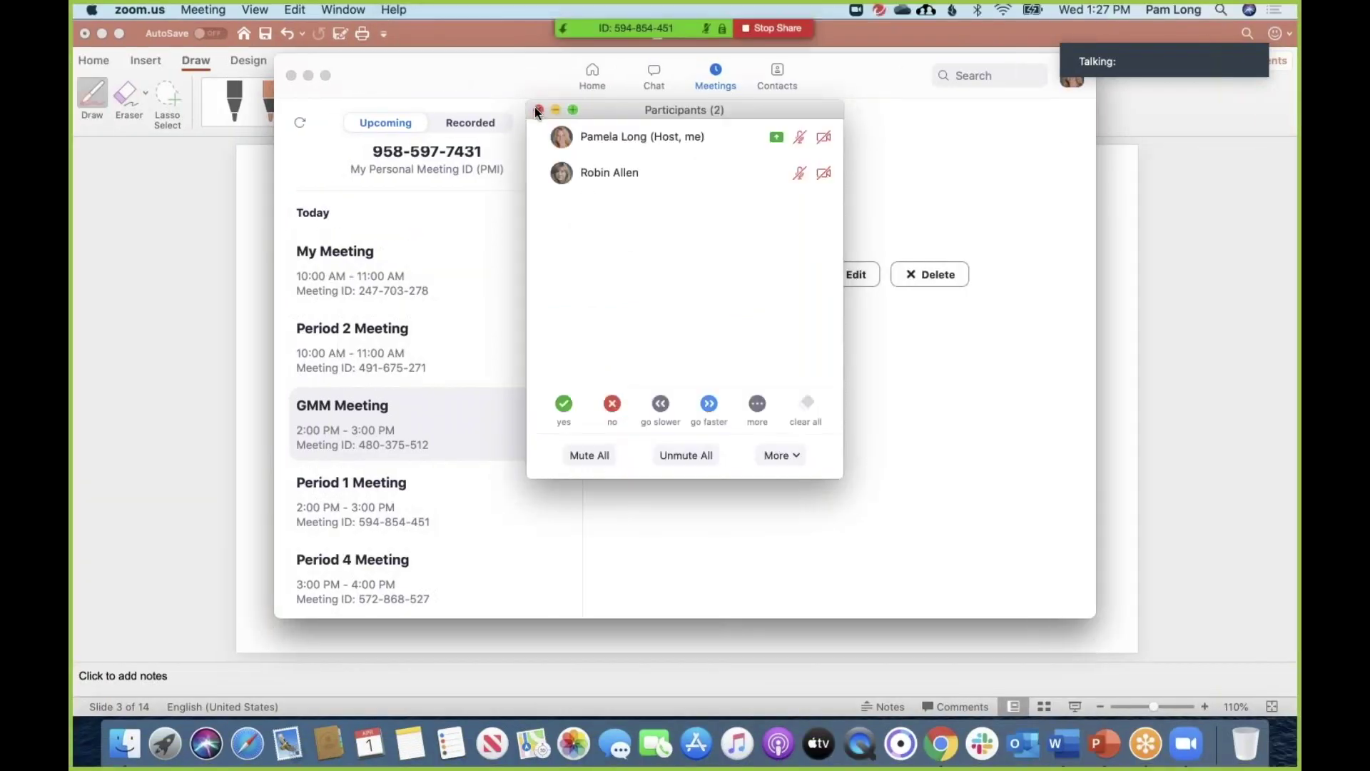
left_click(537, 111)
left_click(292, 75)
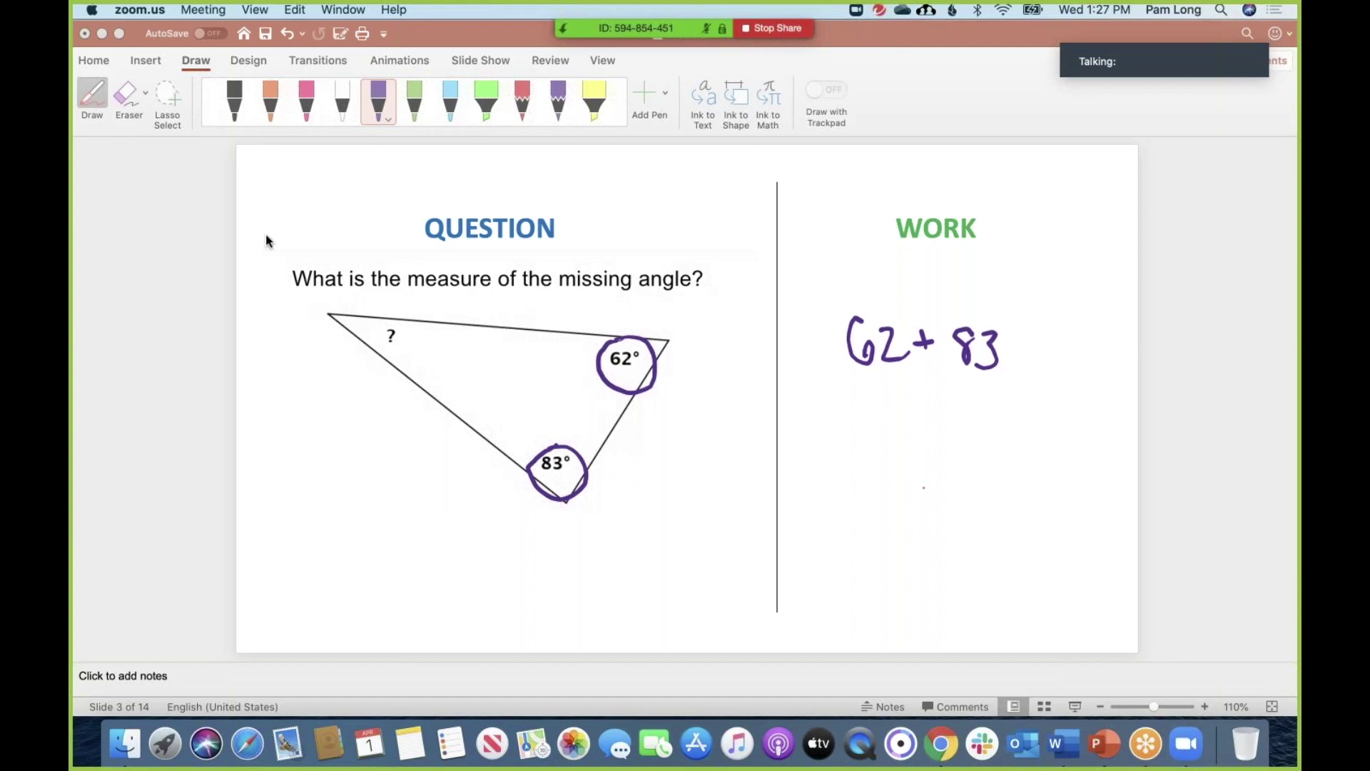
Step: Switch to the PowerPoint presentation and advance to slide 4 on box-and-whisker plots
left_click(309, 376)
key("Escape")
key("Down")
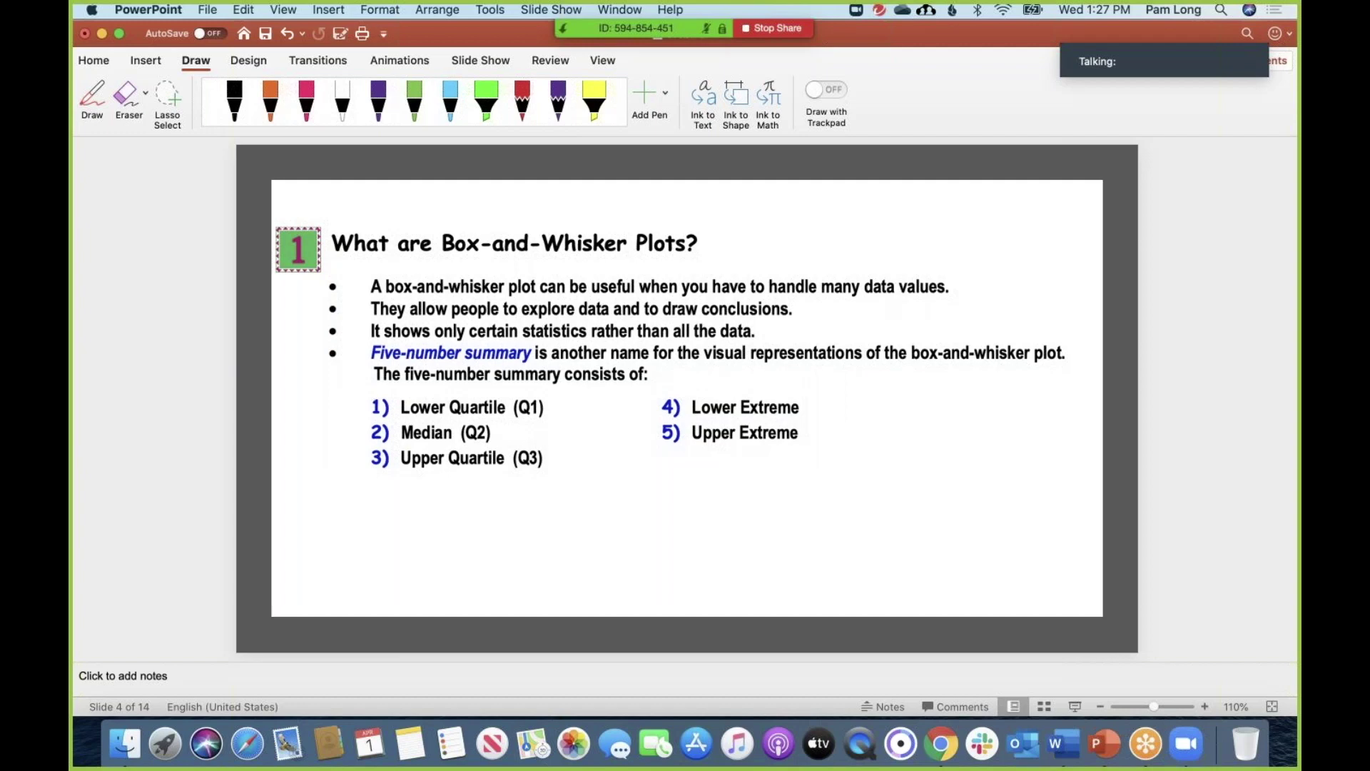
Step: Underline "Upper Extreme" and "Lower Extreme" on the slide with the light blue pen
left_click(560, 111)
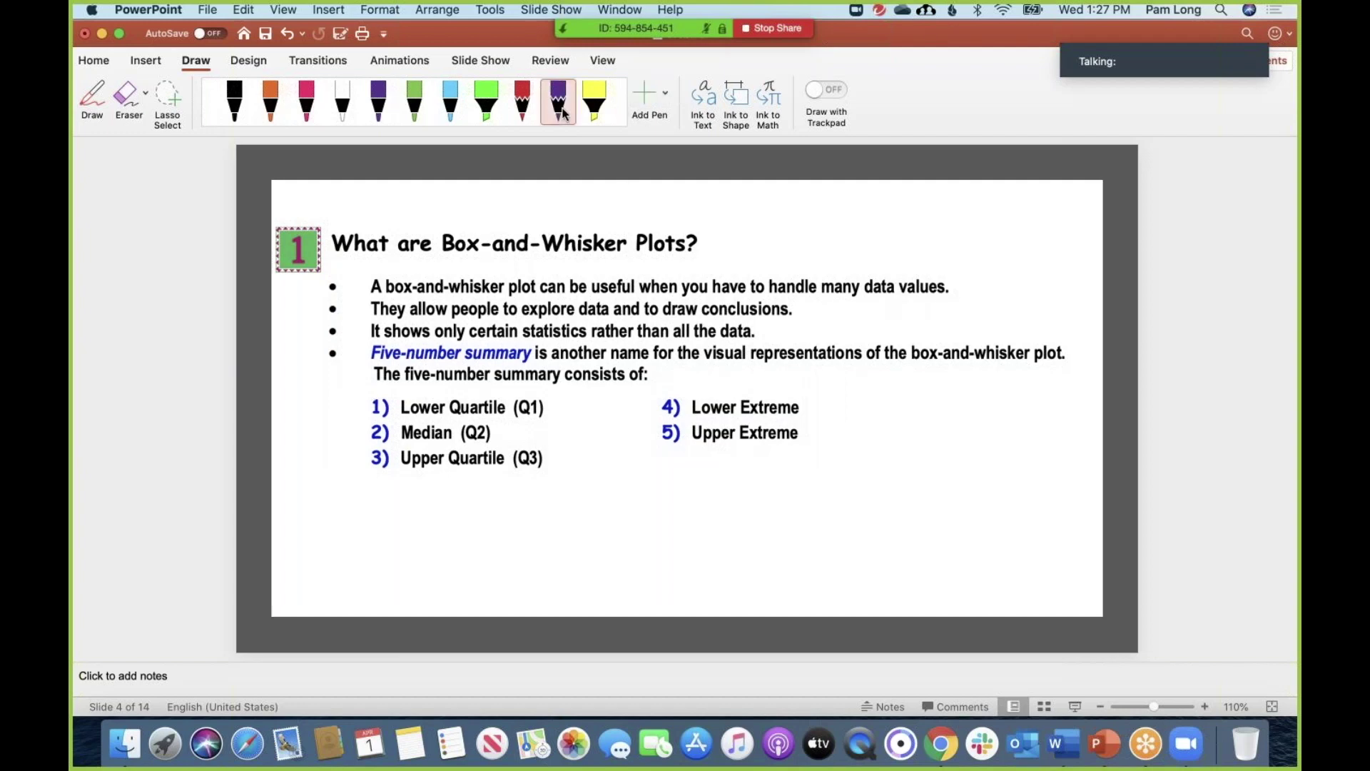
left_click(458, 106)
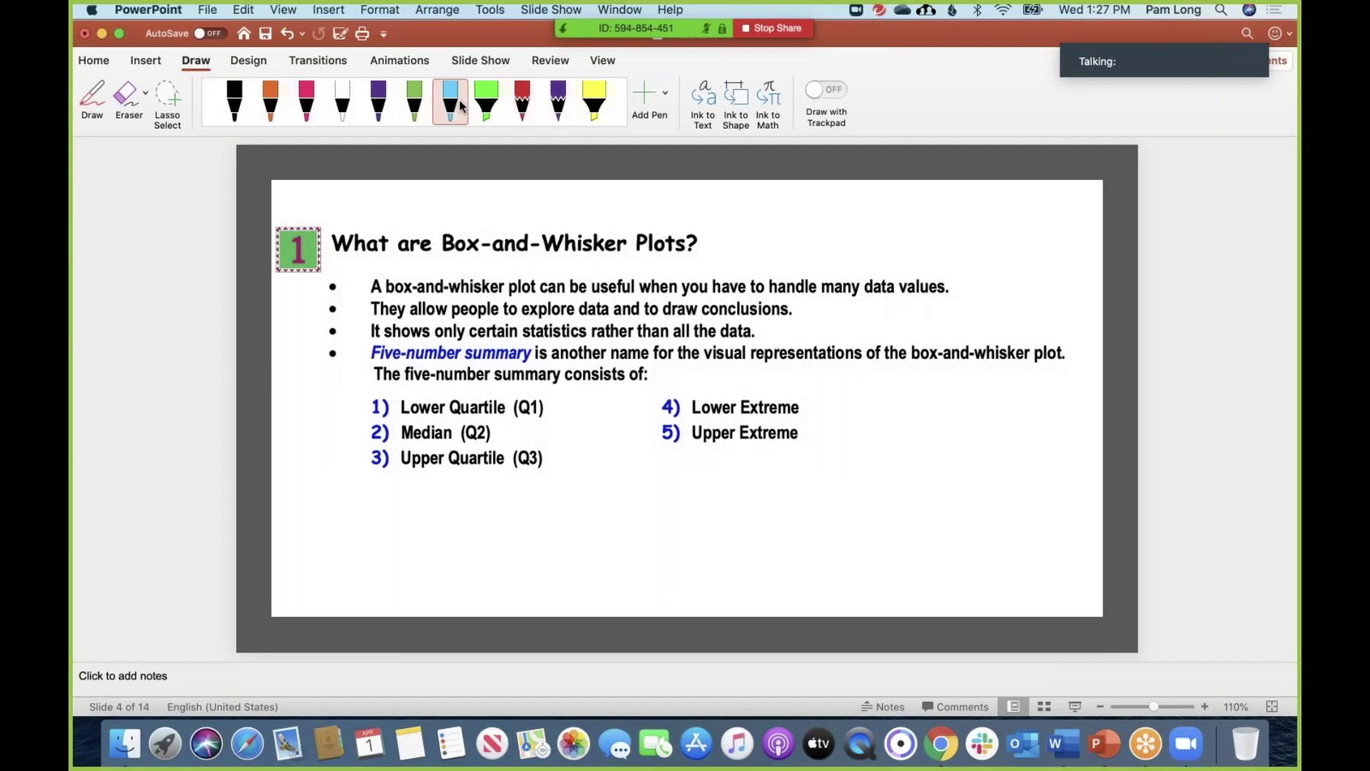
left_click(460, 106)
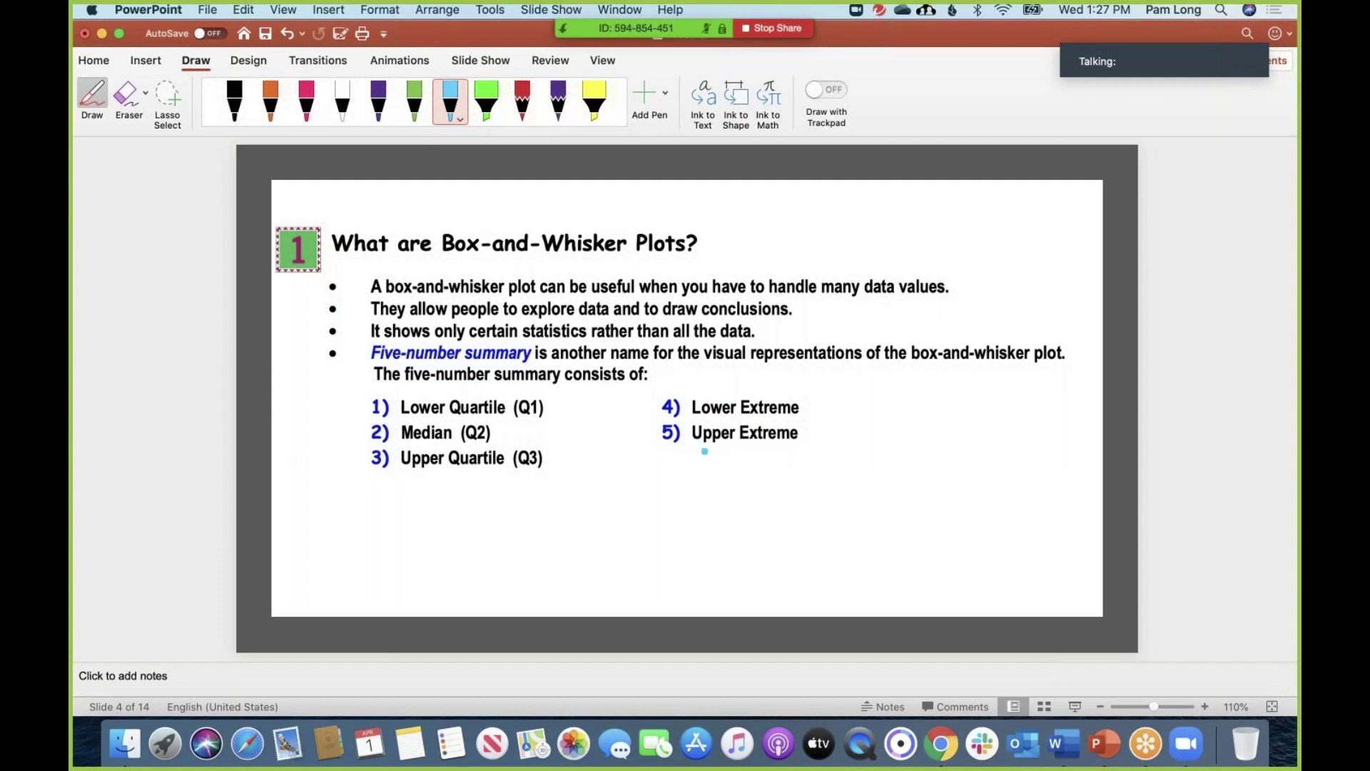
left_click_drag(697, 450, 788, 448)
left_click_drag(692, 421, 799, 421)
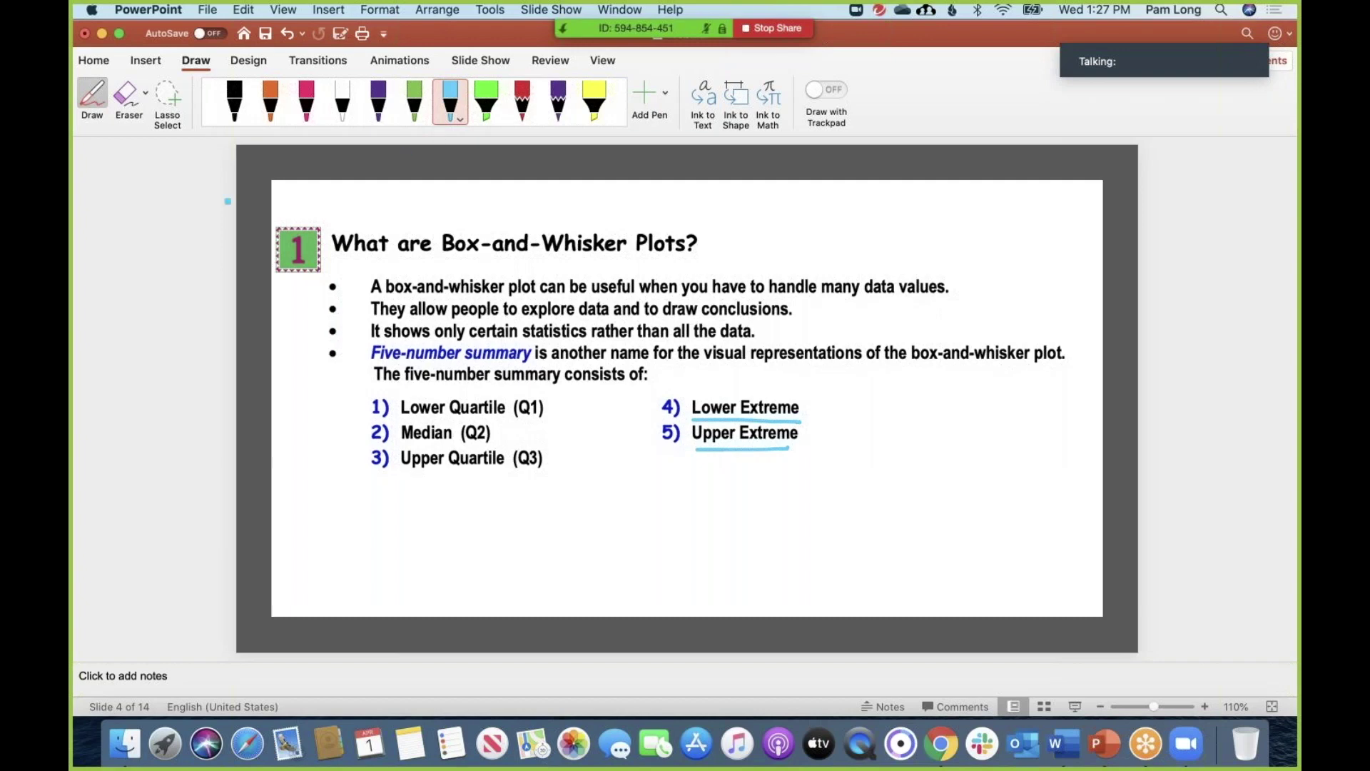
Step: On slide 5, dismiss the Wacom security warning and handwrite "Order" and "middle" in light blue below the data list
key("Page_Down")
left_click(544, 123)
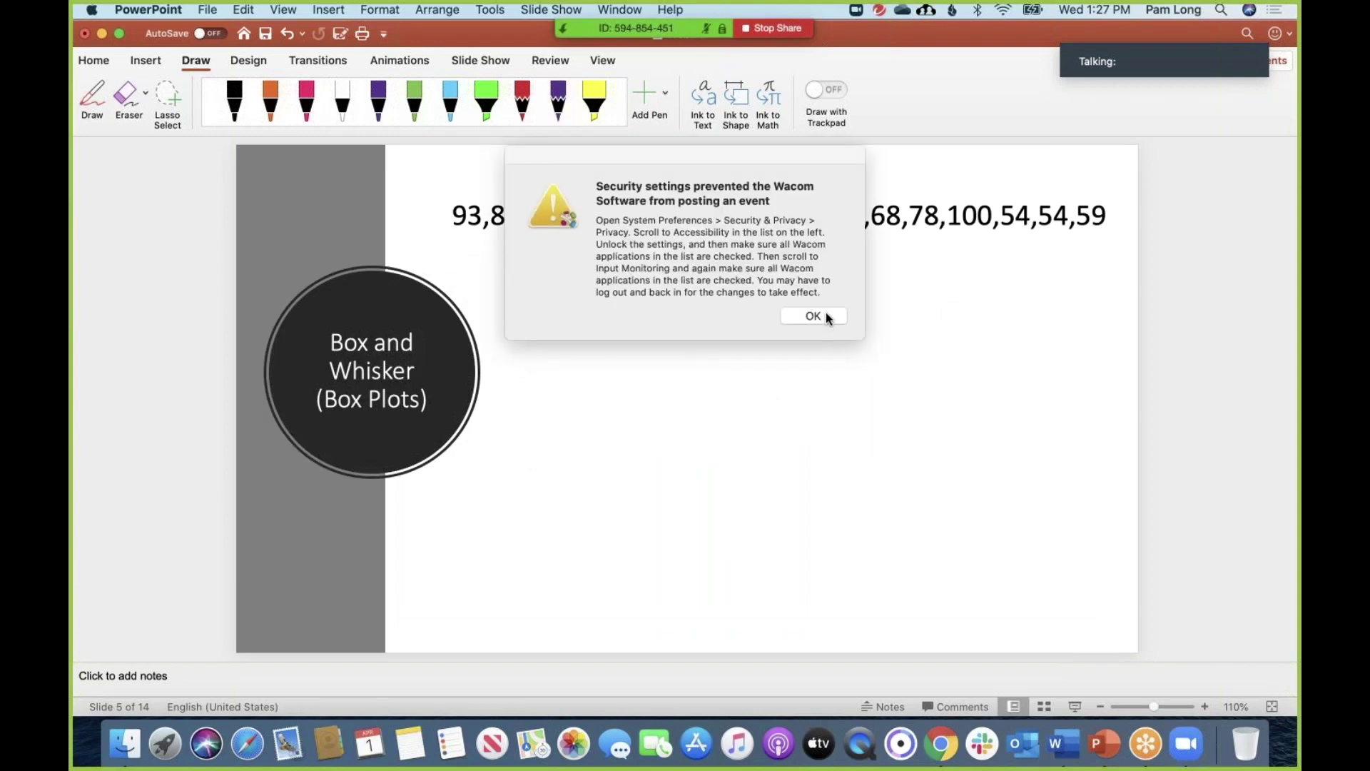
left_click(826, 318)
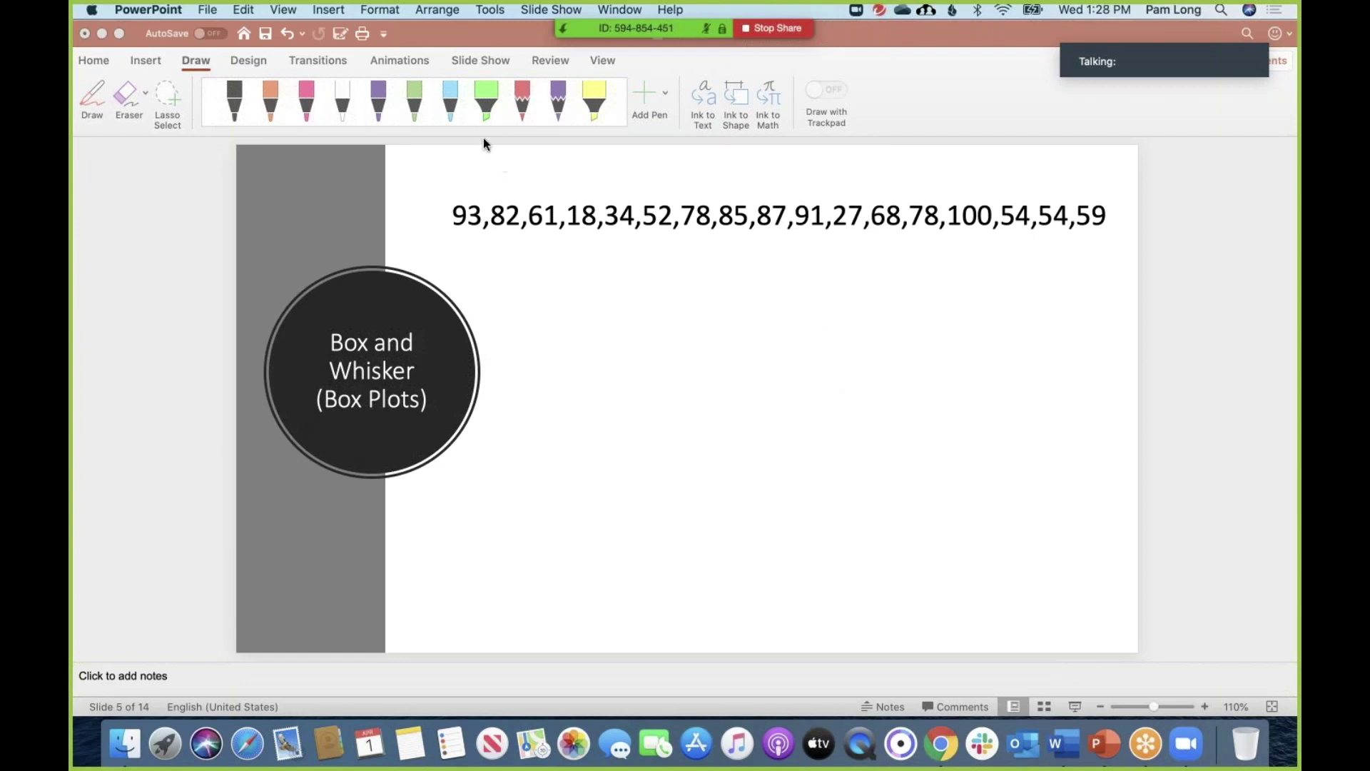
left_click(454, 119)
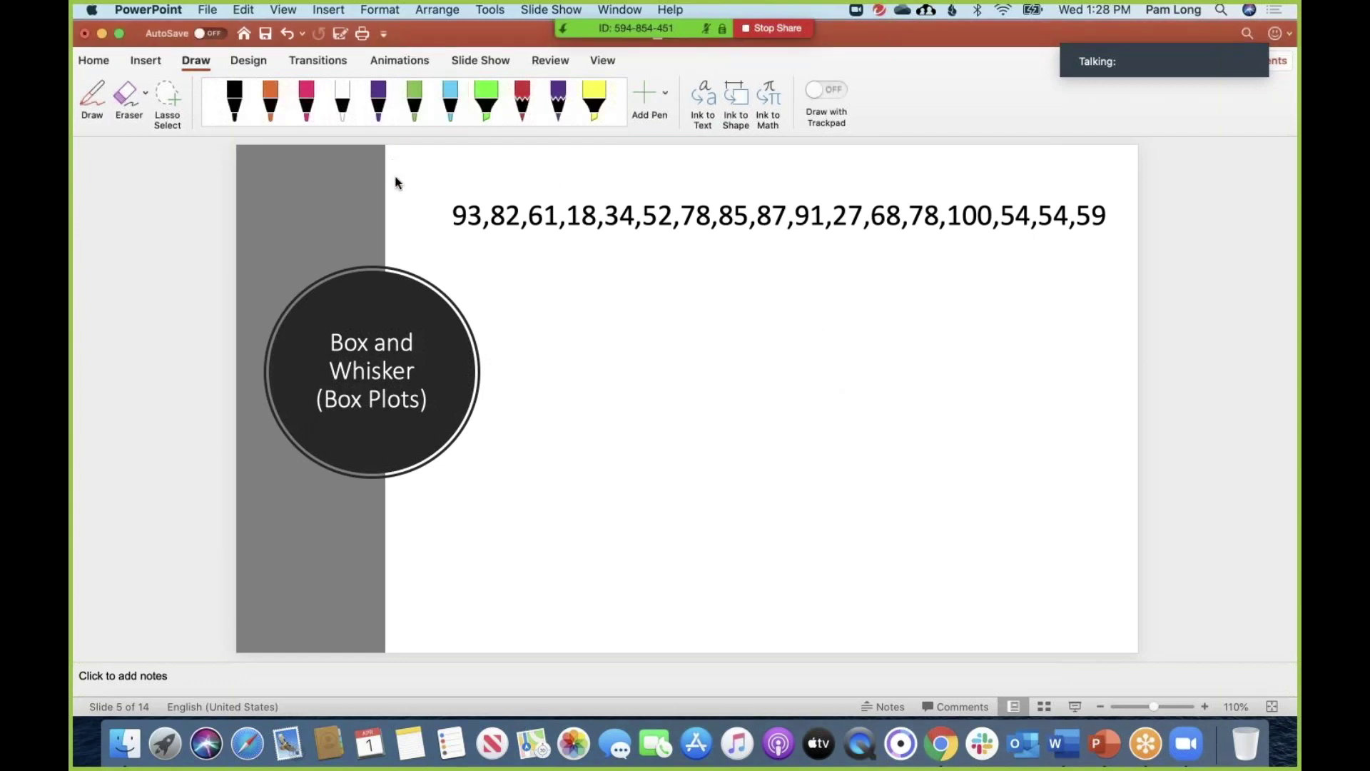
left_click(449, 114)
mouse_move(561, 288)
left_mouse_down()
mouse_move(536, 317)
mouse_move(571, 293)
mouse_move(681, 303)
left_mouse_up()
mouse_move(548, 392)
left_mouse_down()
mouse_move(595, 398)
mouse_move(642, 381)
mouse_move(651, 399)
mouse_move(687, 359)
mouse_move(698, 394)
mouse_move(714, 385)
mouse_move(637, 359)
mouse_move(641, 379)
left_mouse_up()
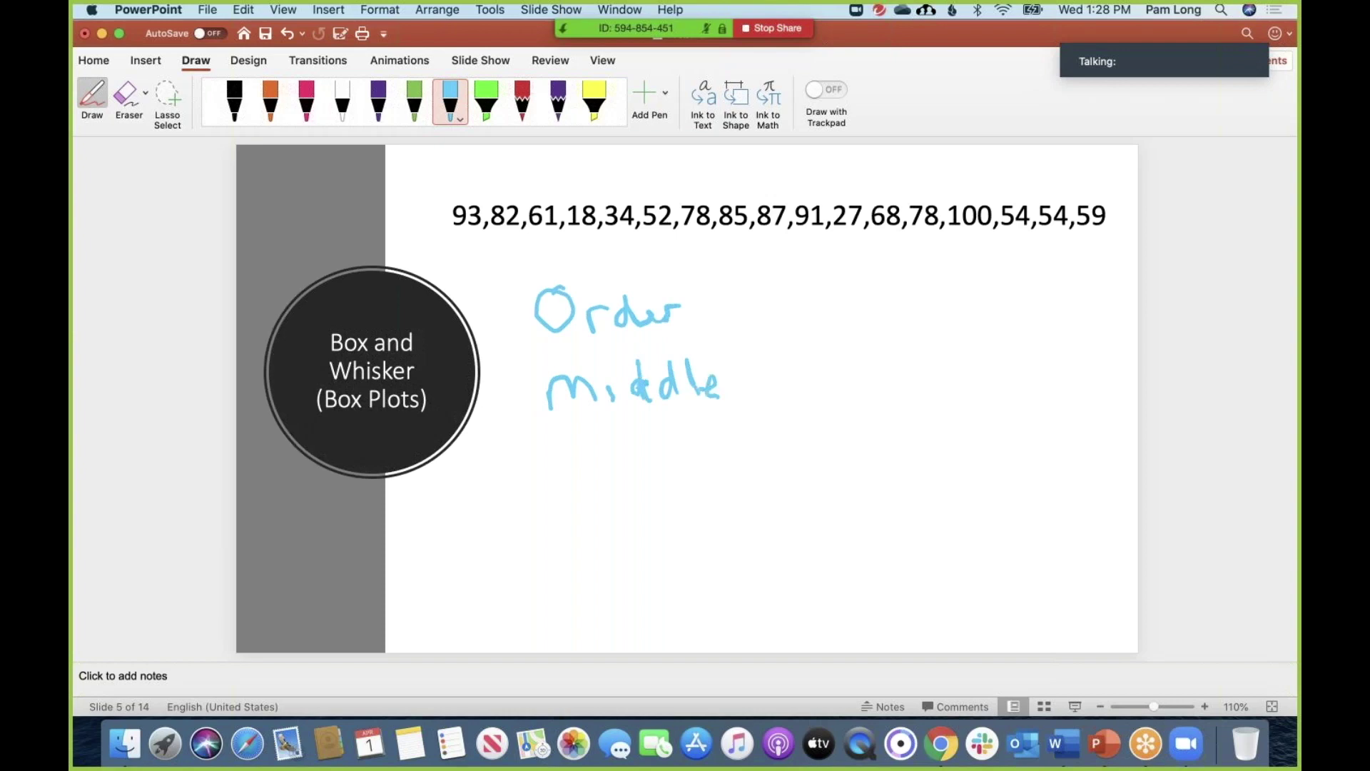
Step: Show the meeting's participants list and move its window clear of the handwritten notes
mouse_move(636, 28)
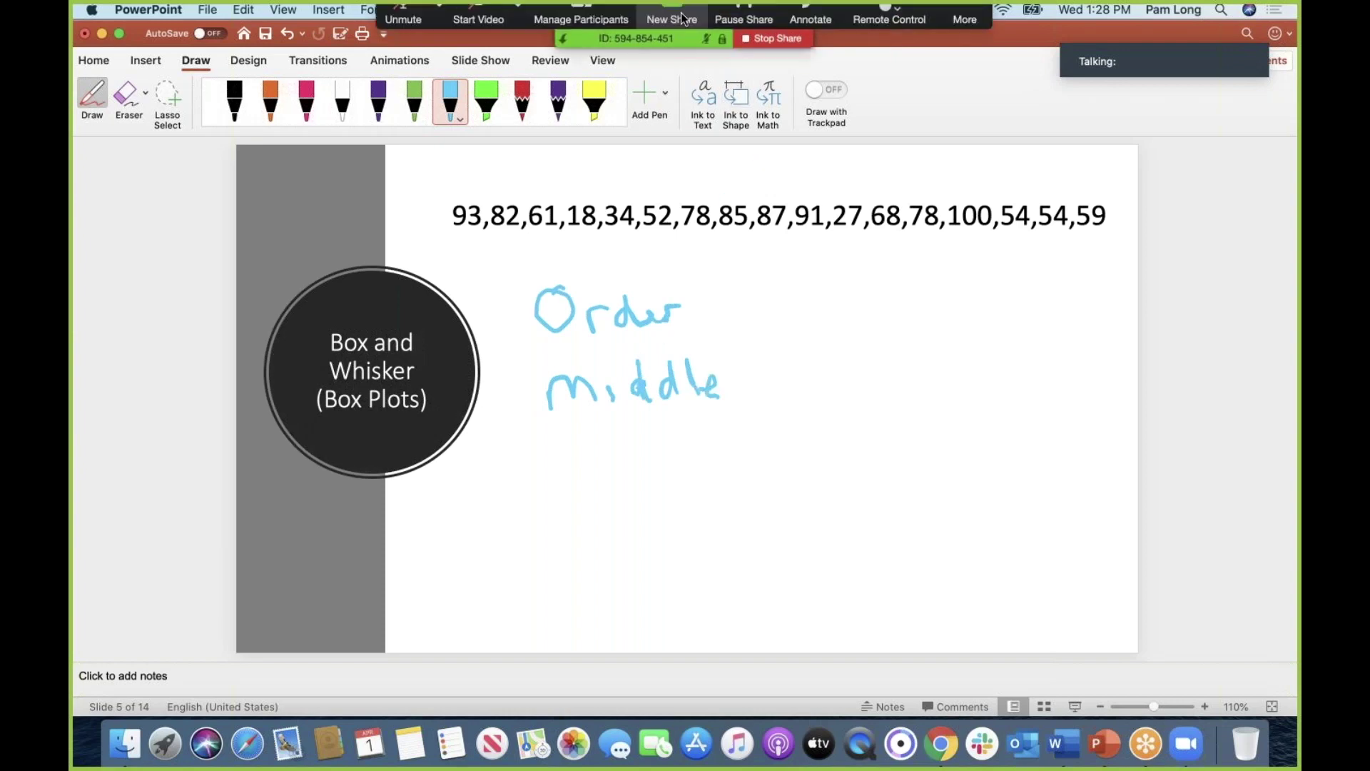
left_click(589, 42)
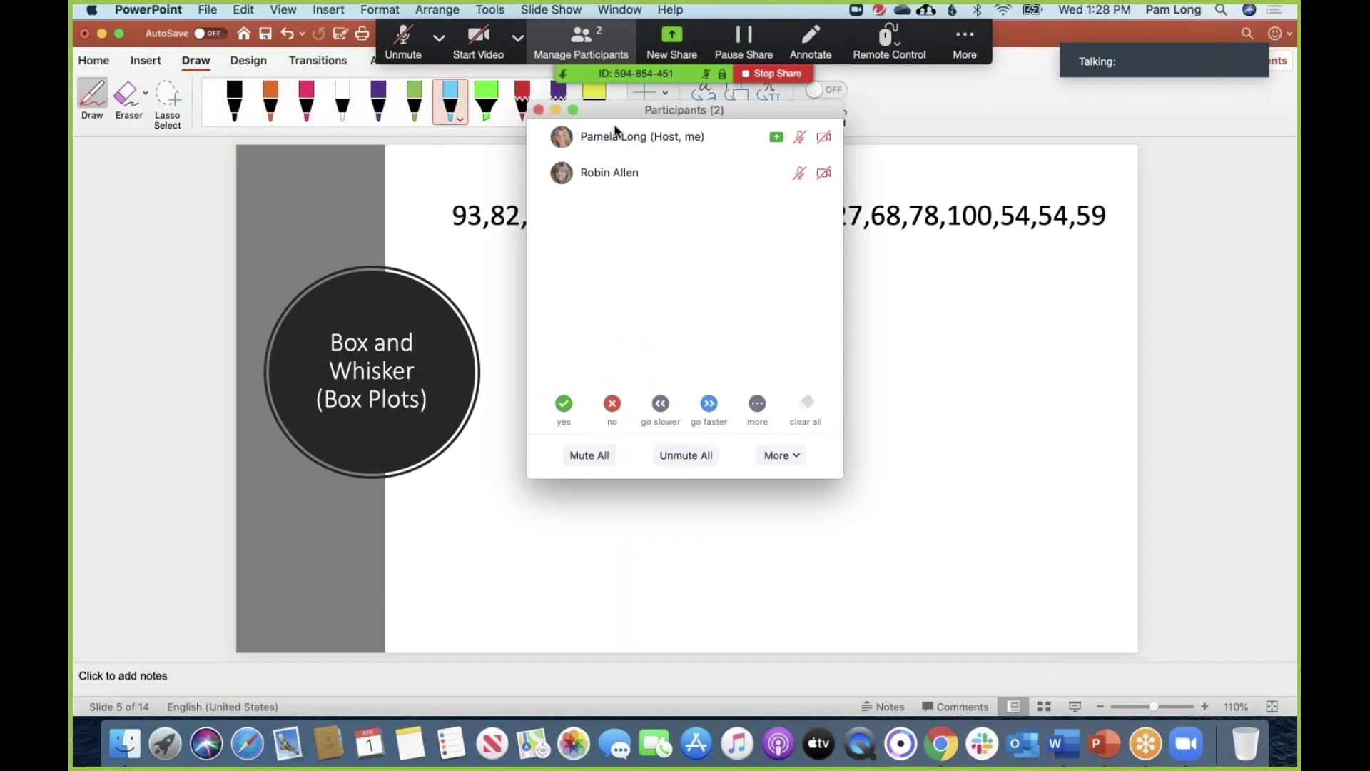
left_click_drag(643, 113, 1050, 107)
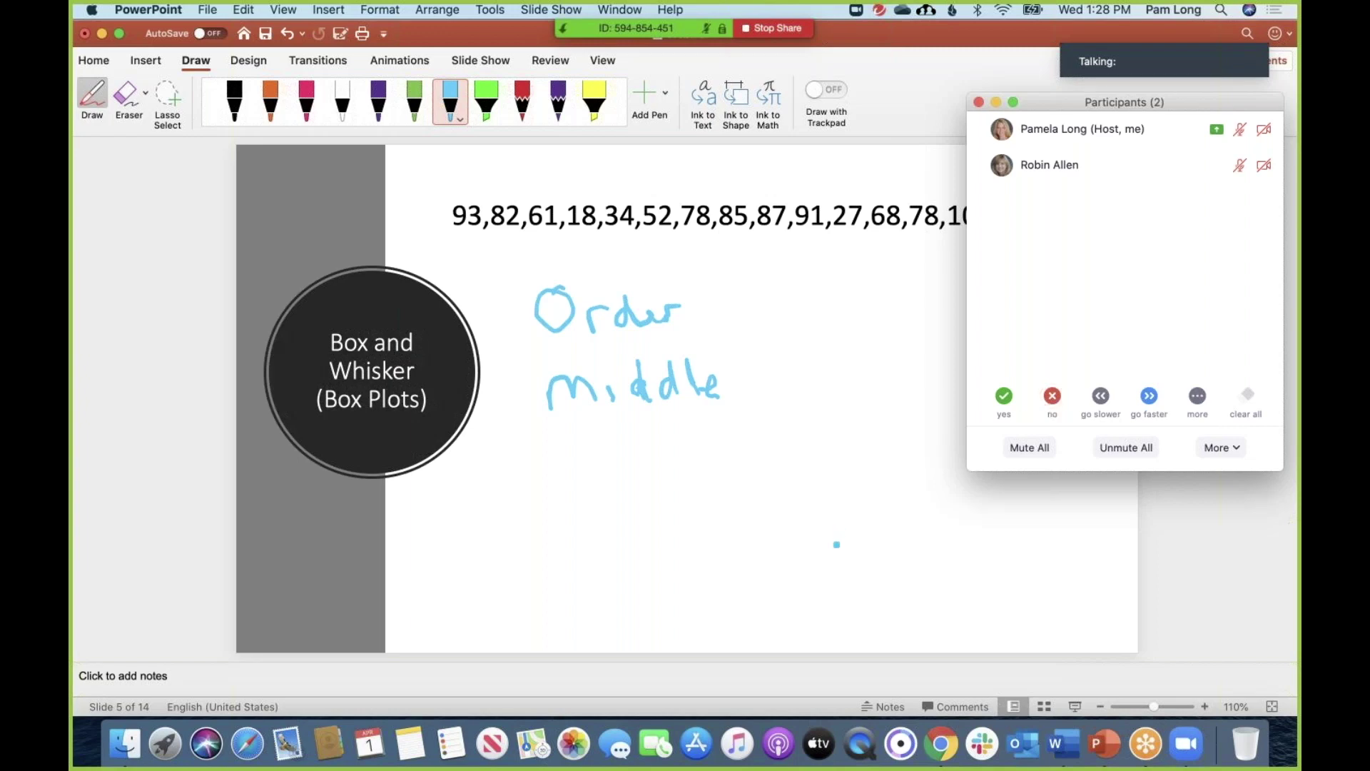
Step: Advance the presentation slide by slide to slide 11 with the completed box plot
left_click(835, 542)
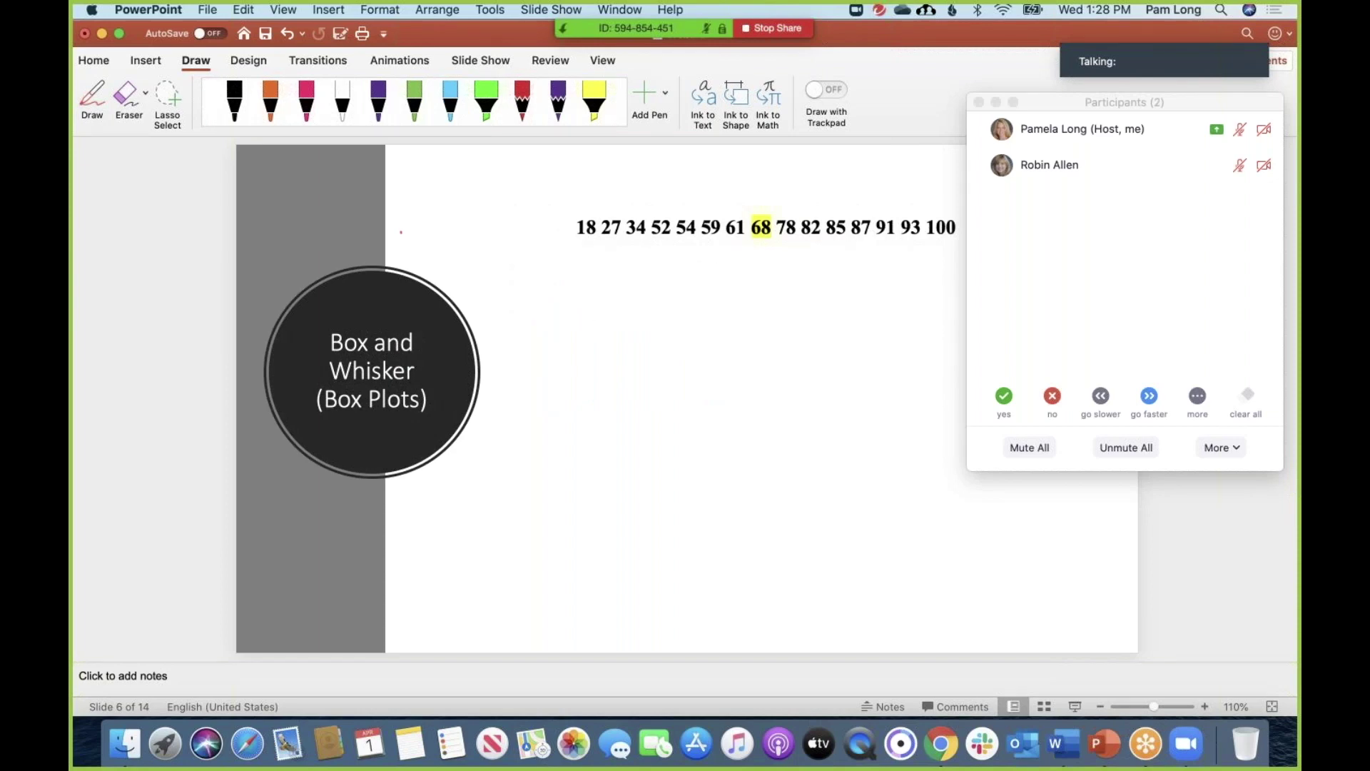
key("Down")
key("Down")
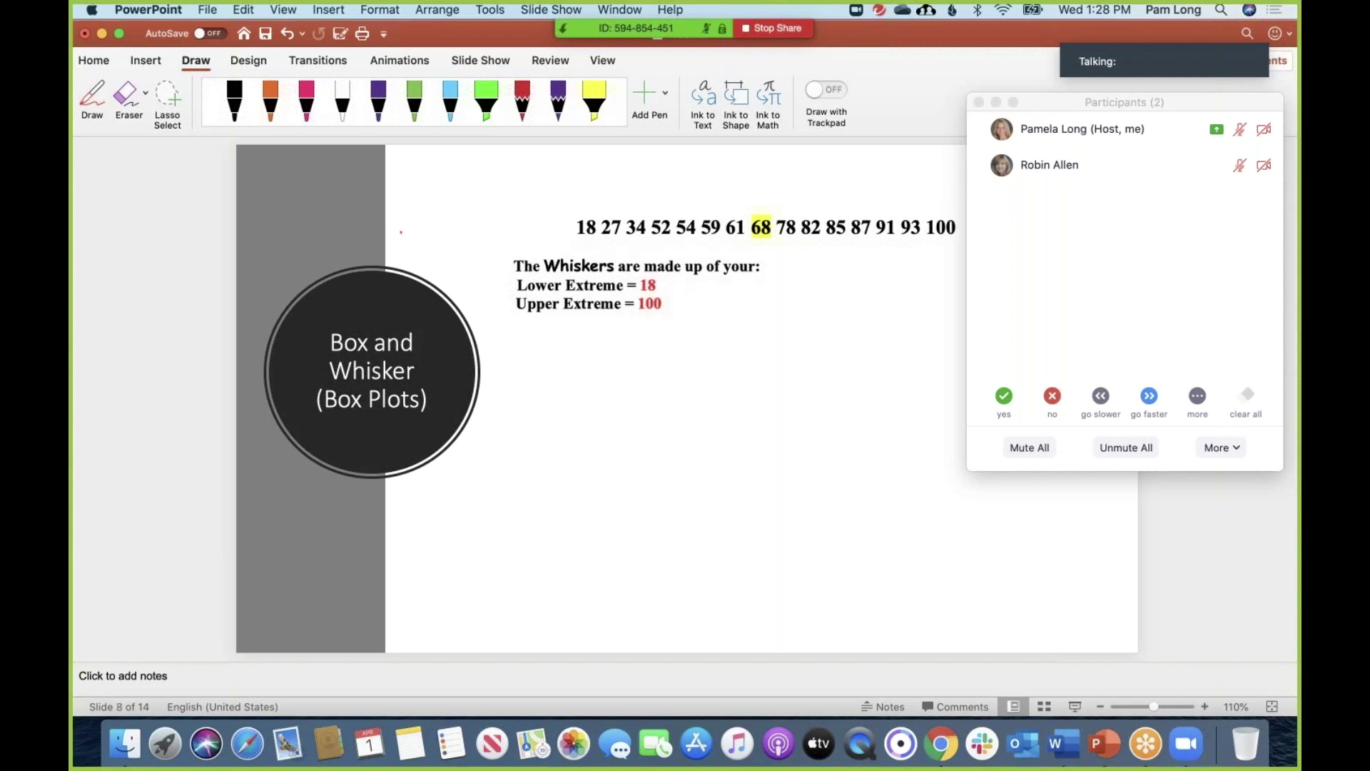
key("Down")
key("Down")
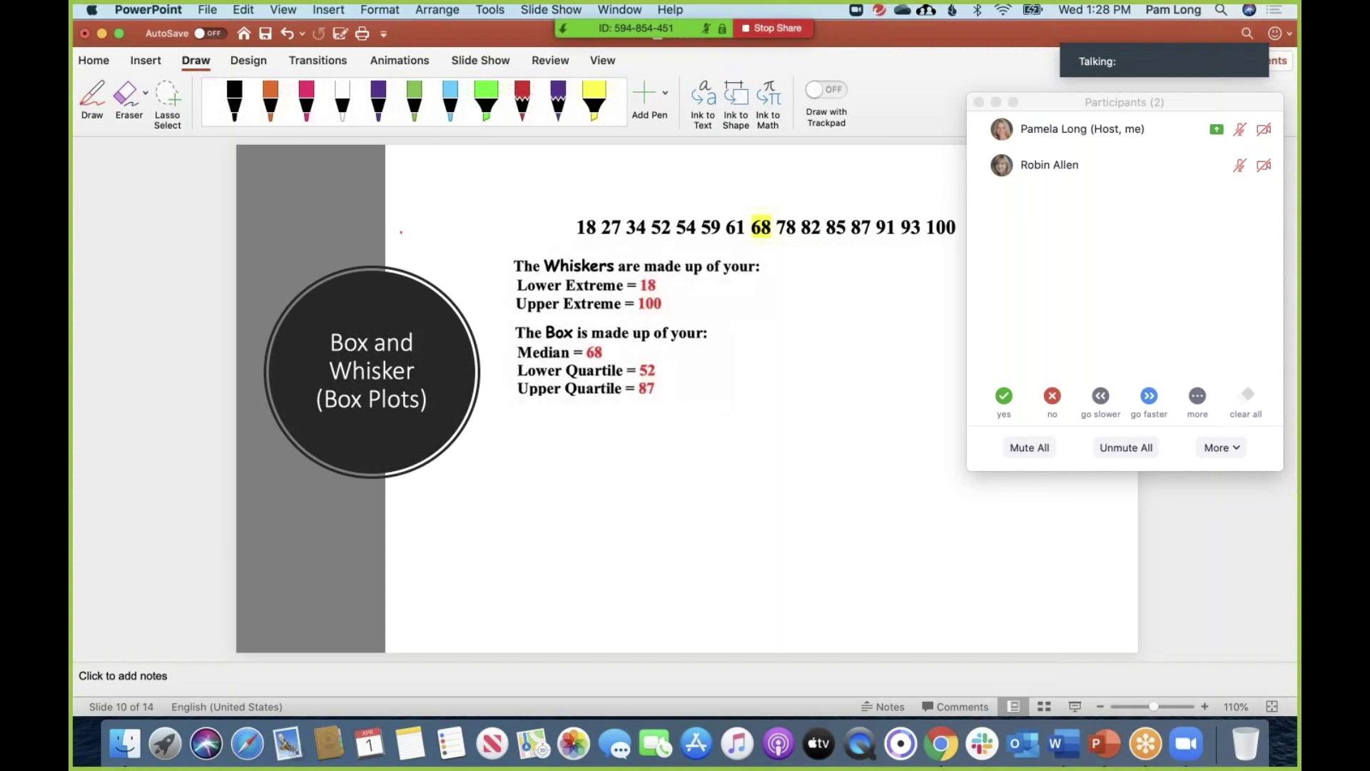
key("Down")
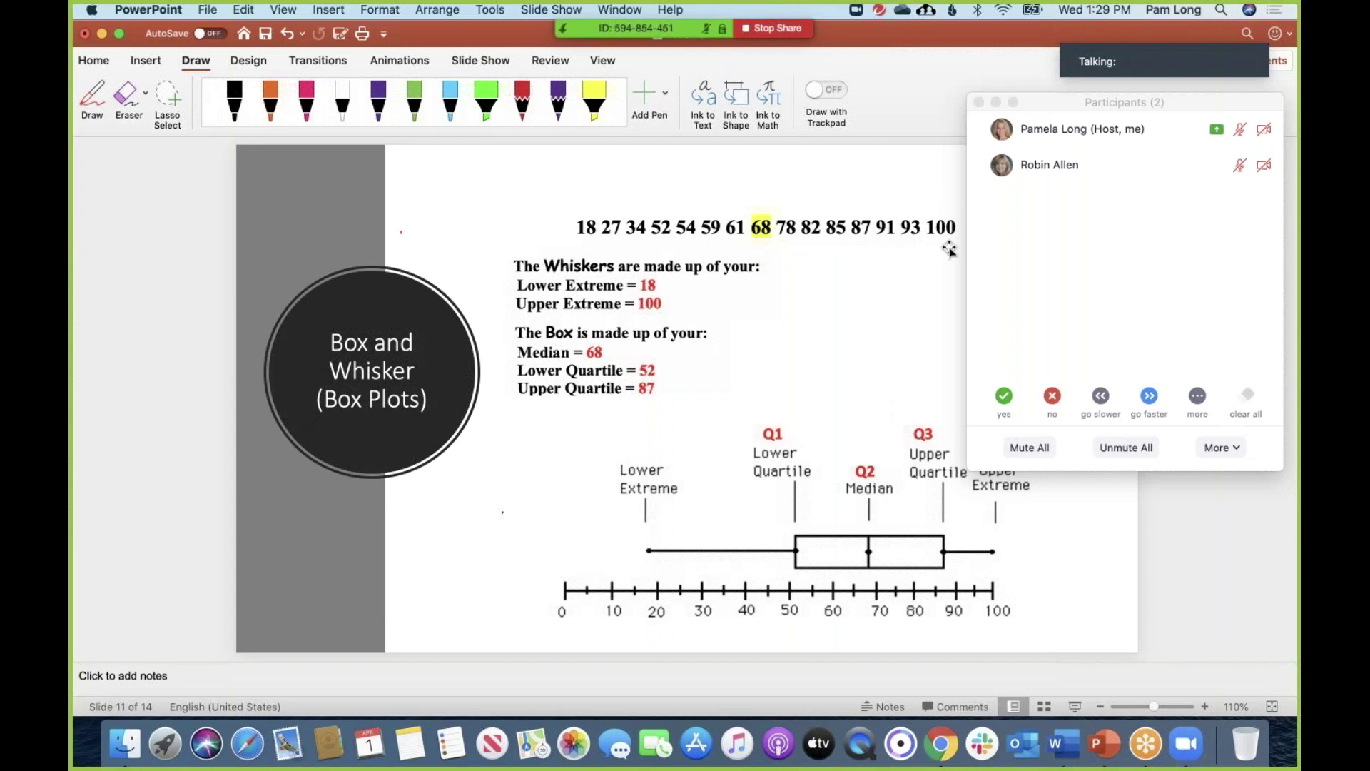
Step: Close the participants window, switch to the Get More Math student page in Chrome and sign in with the filled-in account
left_click(978, 103)
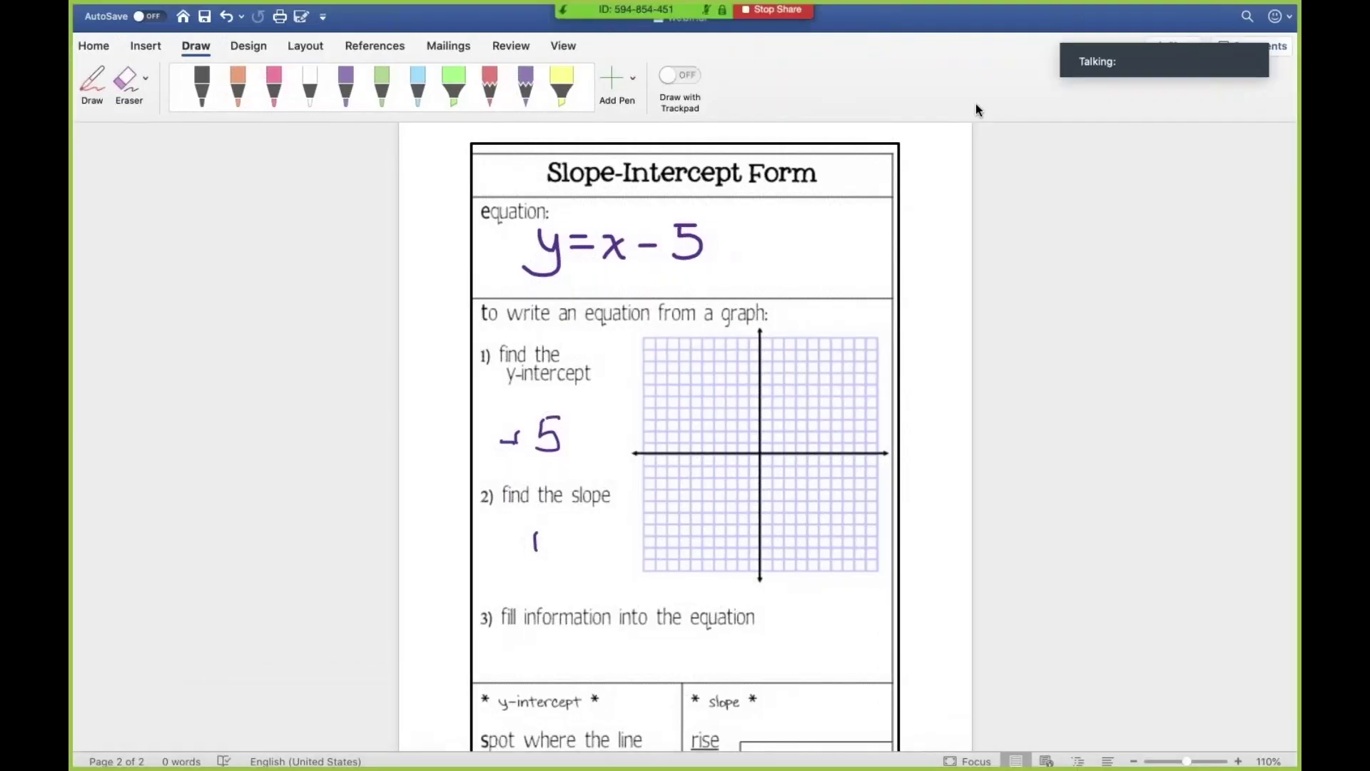
key("ctrl+Left")
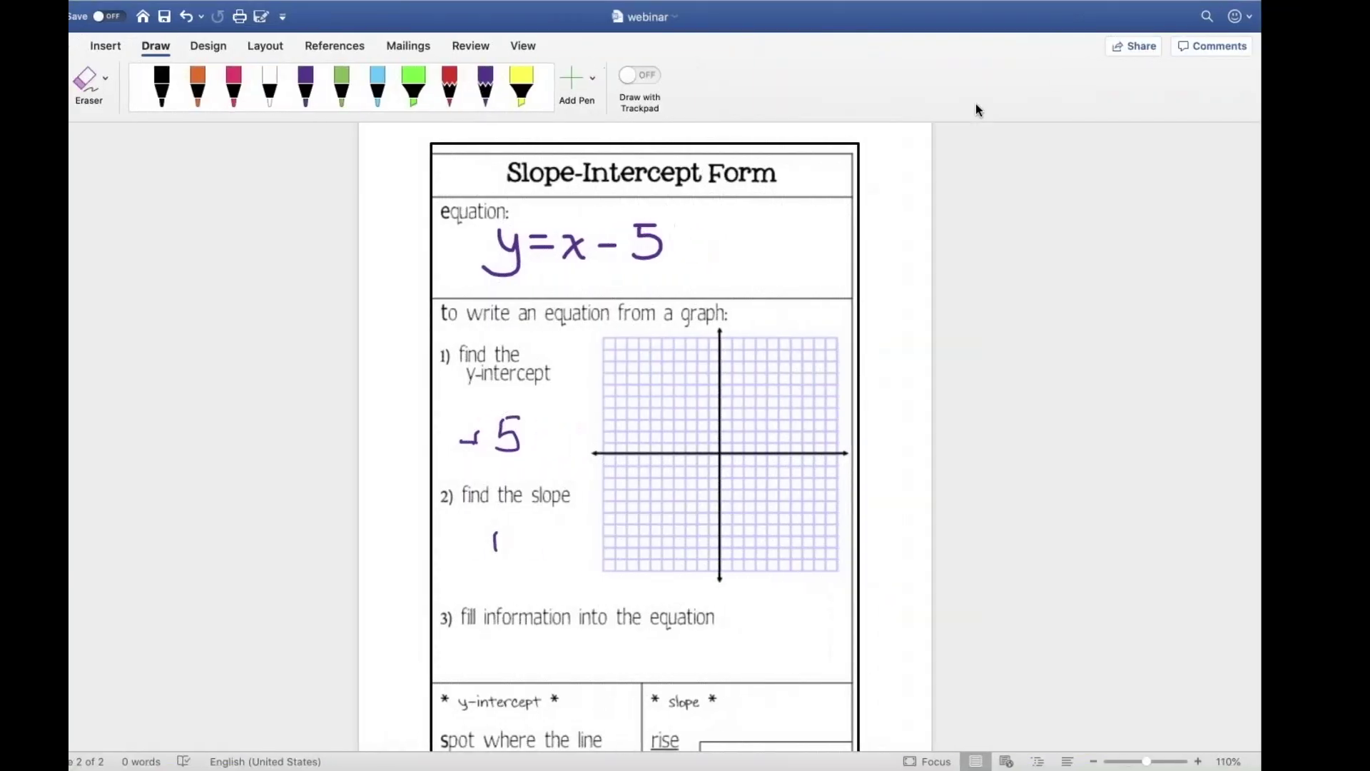
key("ctrl+Left")
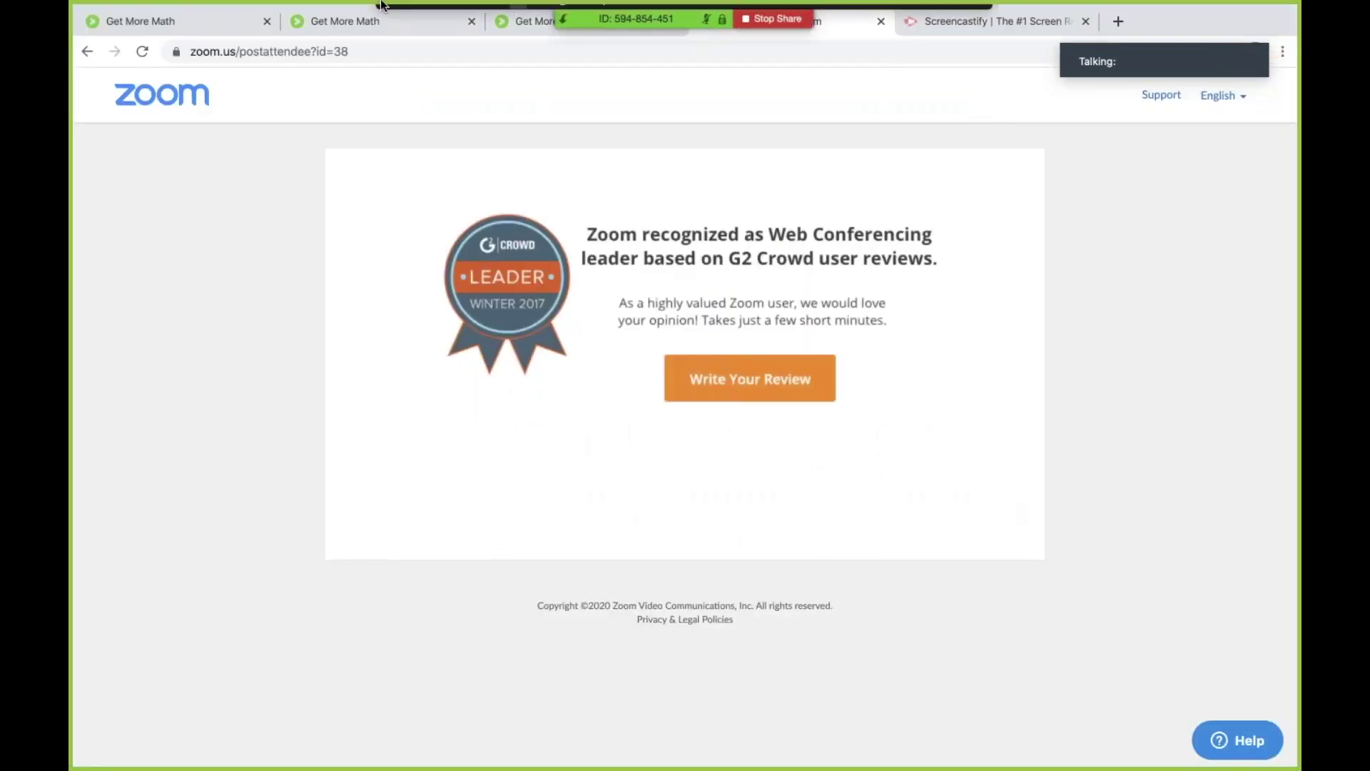
left_click(341, 69)
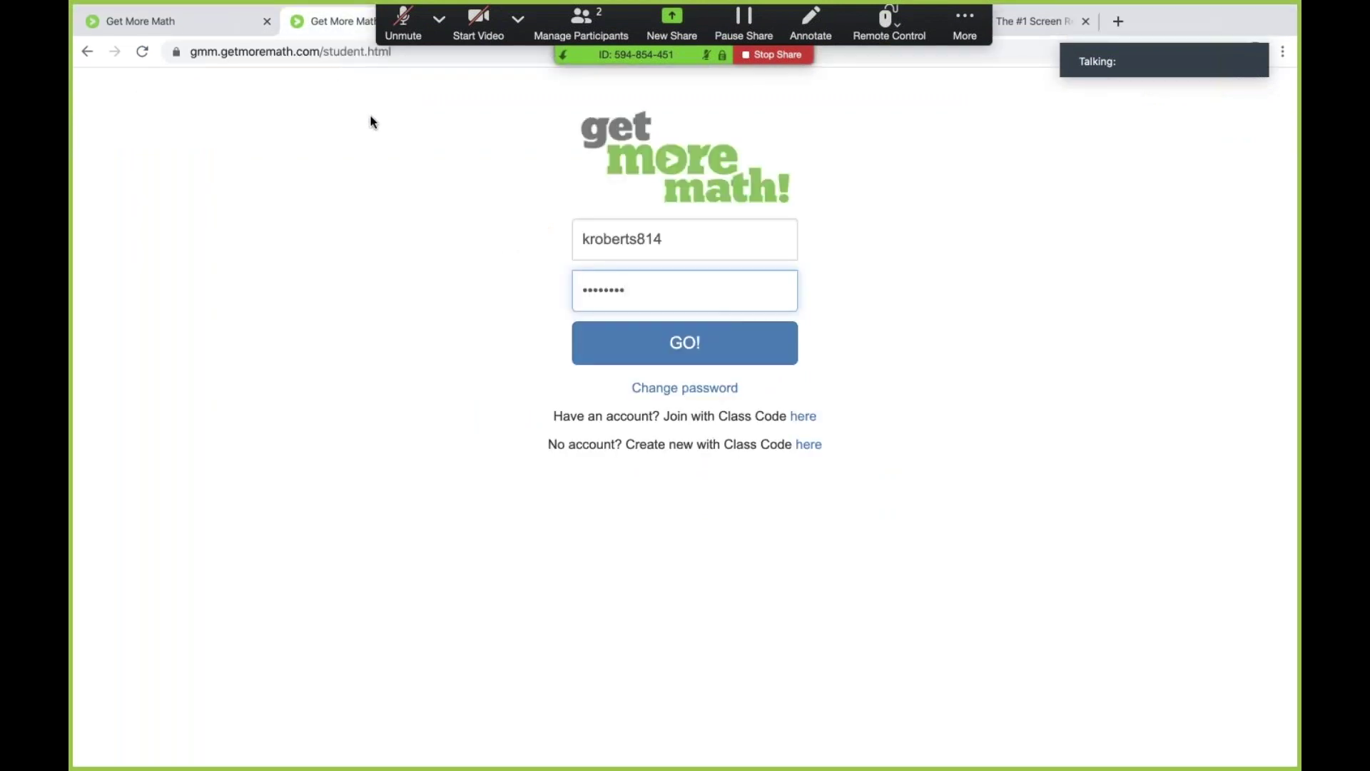
left_click(662, 357)
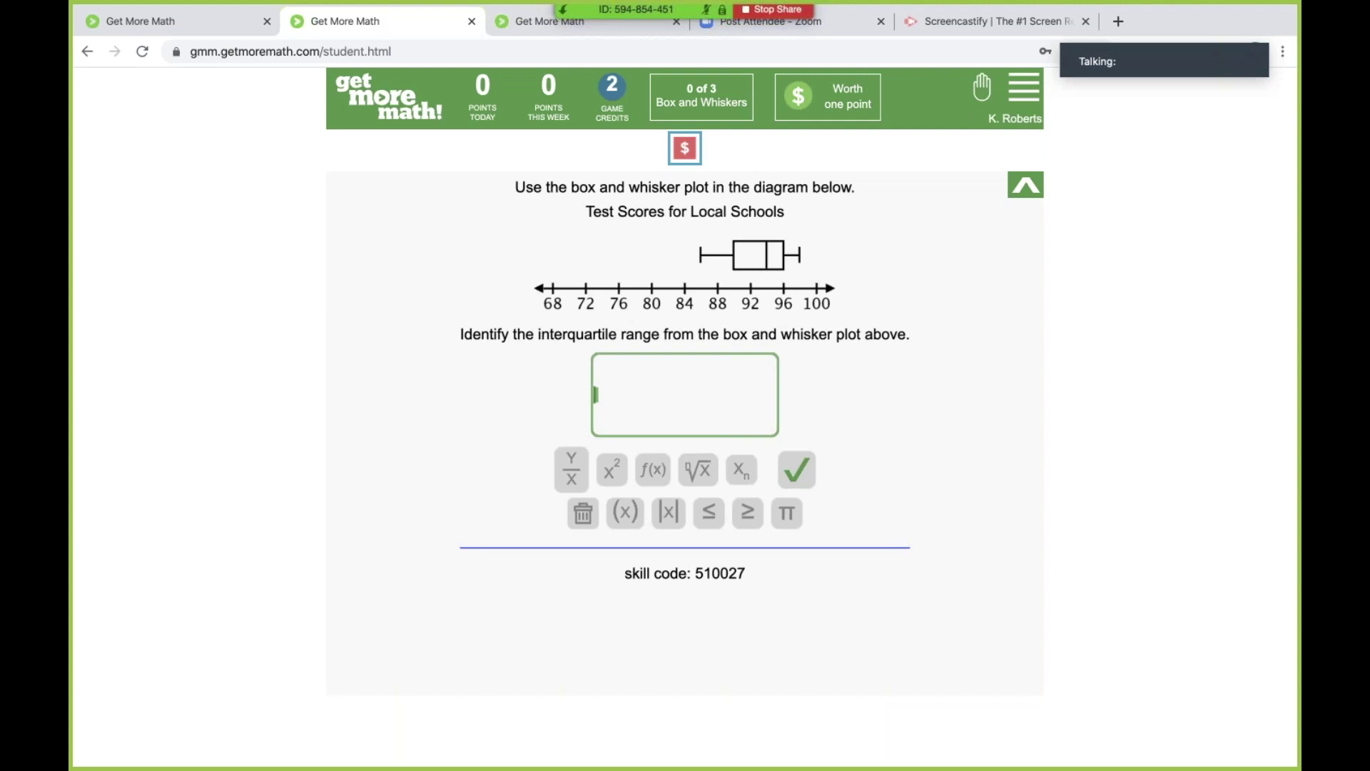
Step: Annotate the shared problem: circle "interquartile range", circle the box plot's quartile lines, and handwrite "IQR" and "Q3 - Q1" beside the plot
mouse_move(707, 7)
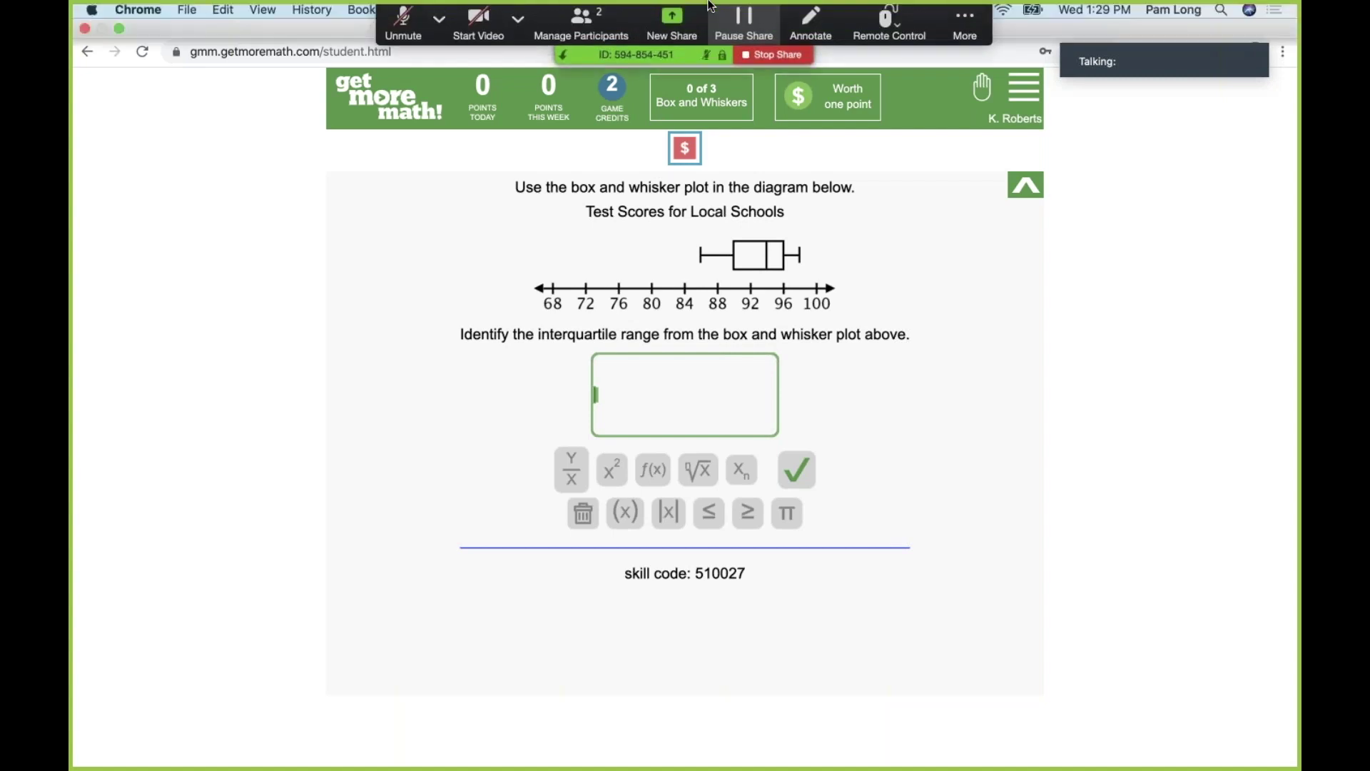
left_click(814, 29)
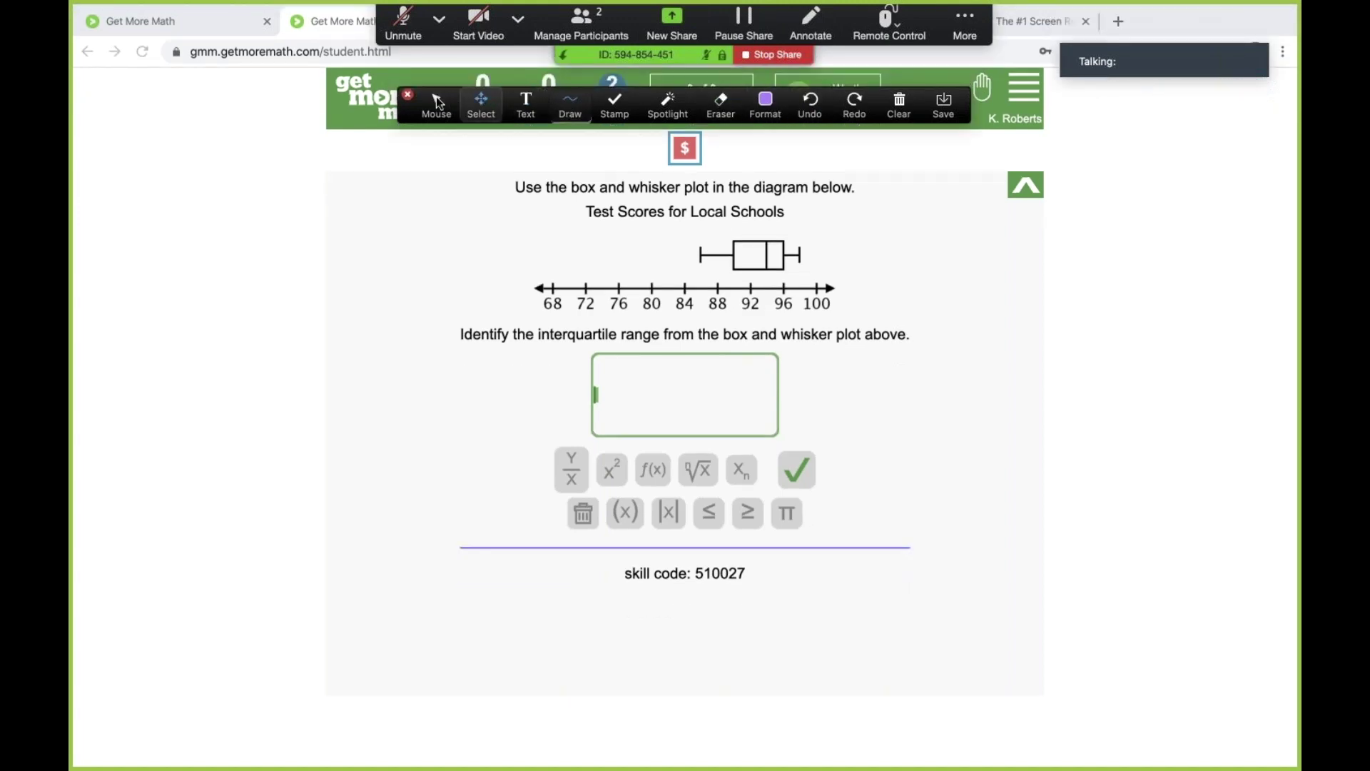
left_click_drag(405, 92, 414, 32)
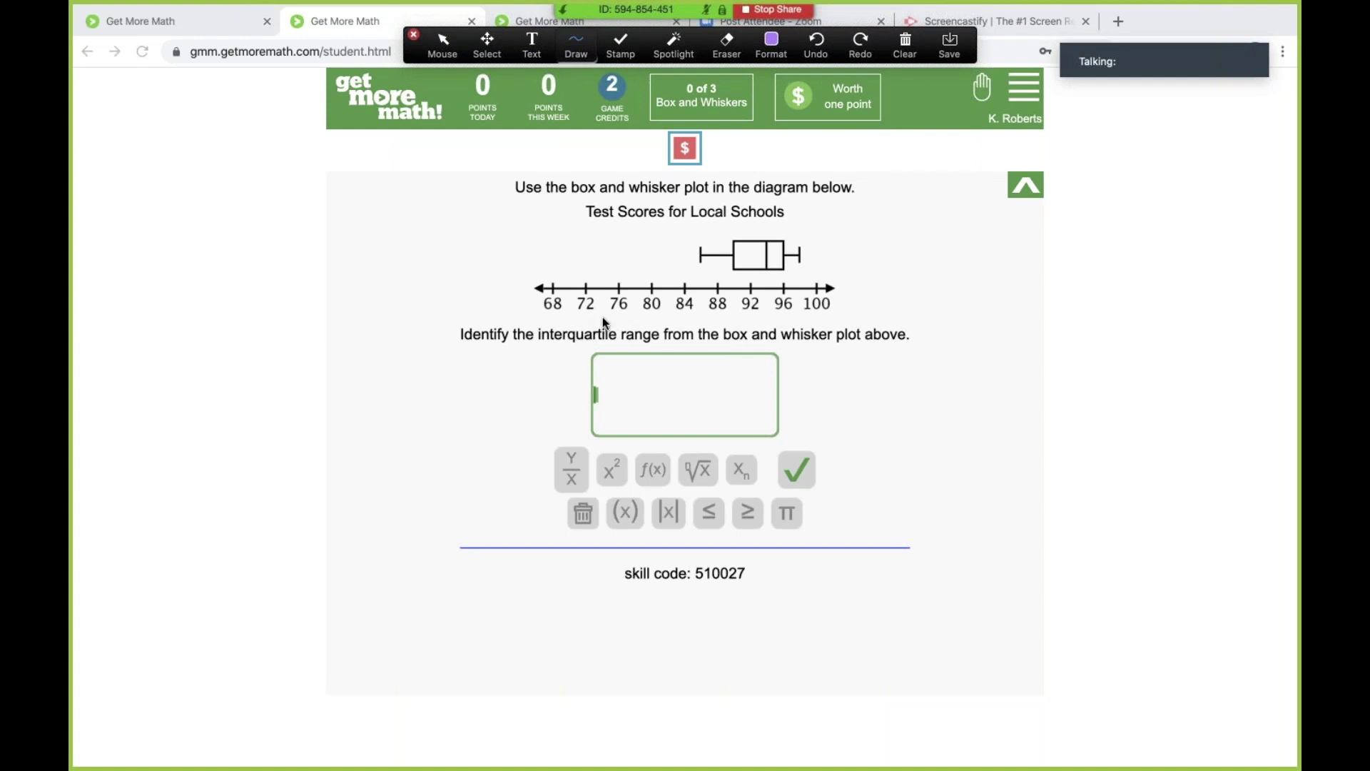
mouse_move(561, 321)
left_mouse_down()
mouse_move(519, 334)
mouse_move(605, 358)
mouse_move(675, 338)
mouse_move(534, 317)
left_mouse_up()
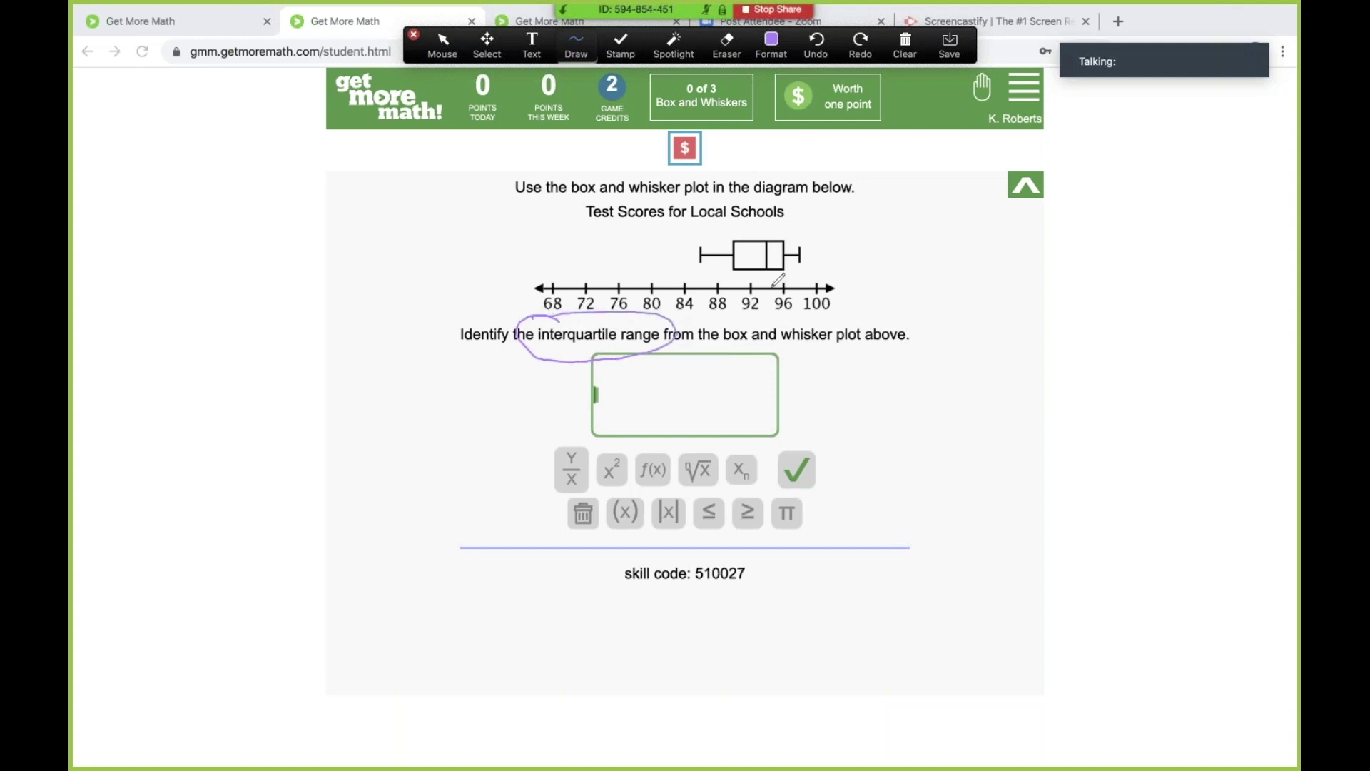
mouse_move(894, 250)
left_mouse_down()
mouse_move(894, 276)
mouse_move(912, 275)
mouse_move(914, 247)
mouse_move(917, 268)
mouse_move(954, 281)
left_mouse_up()
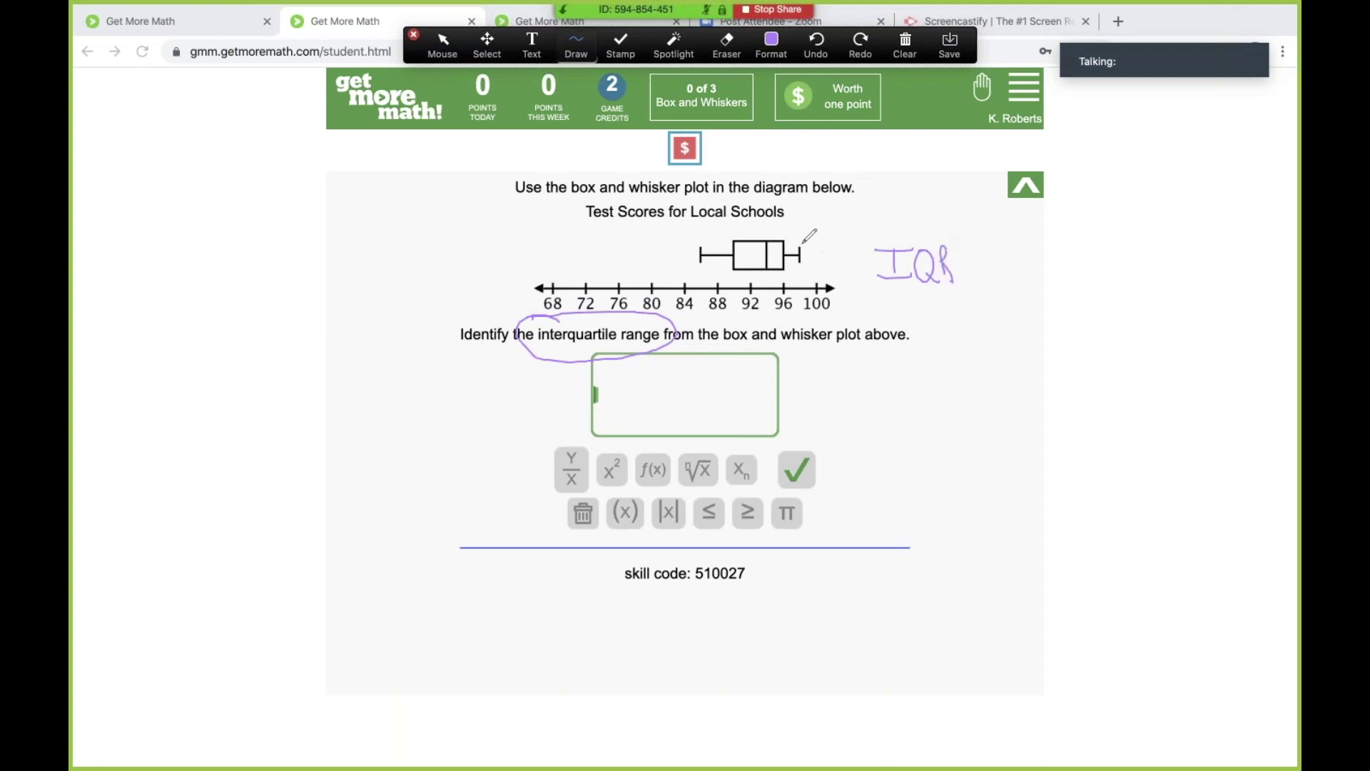
mouse_move(793, 248)
left_mouse_down()
mouse_move(779, 266)
mouse_move(782, 233)
mouse_move(748, 270)
mouse_move(746, 232)
left_mouse_up()
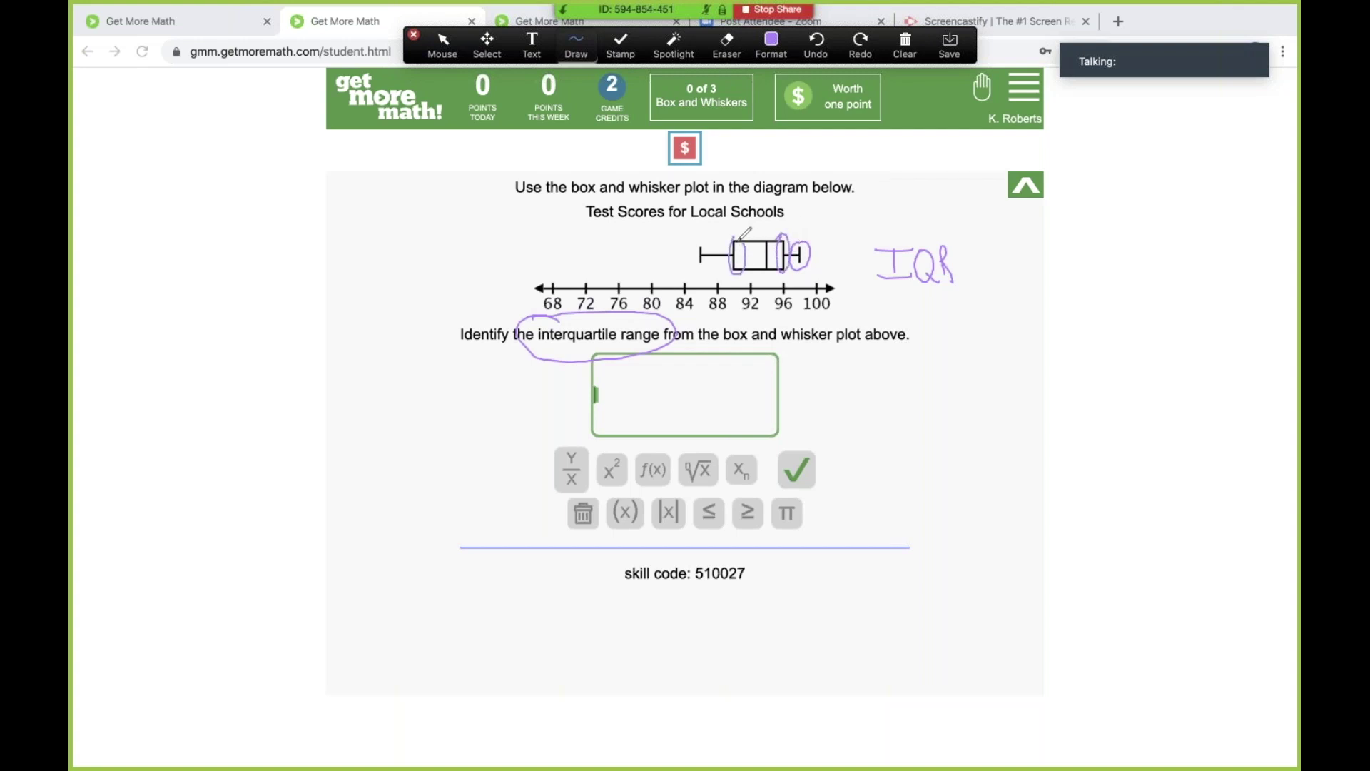
mouse_move(902, 288)
left_mouse_down()
mouse_move(919, 322)
mouse_move(930, 305)
mouse_move(927, 331)
mouse_move(955, 311)
mouse_move(989, 330)
left_mouse_up()
Step: Submit 6 as the interquartile range answer and clear all drawings from the shared screen
left_click(444, 45)
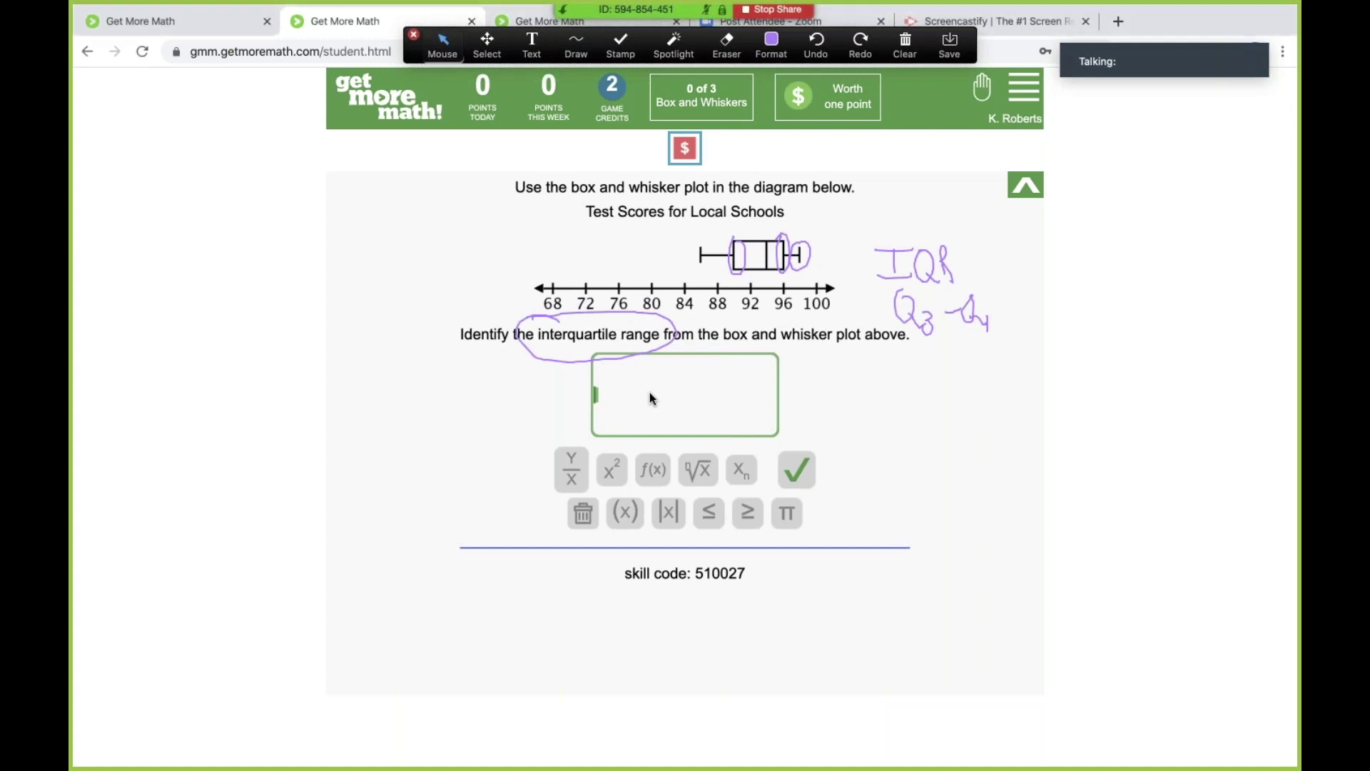
type("6")
left_click(801, 468)
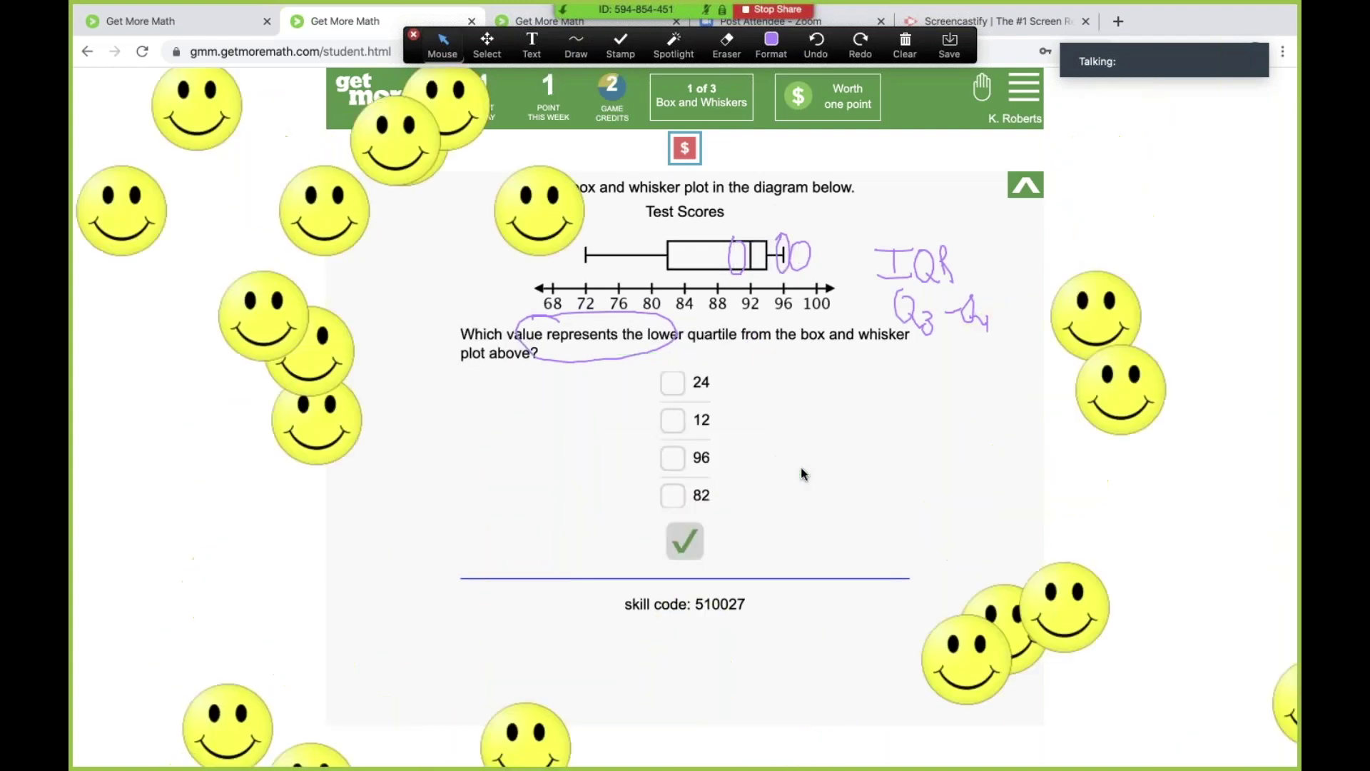
left_click(905, 44)
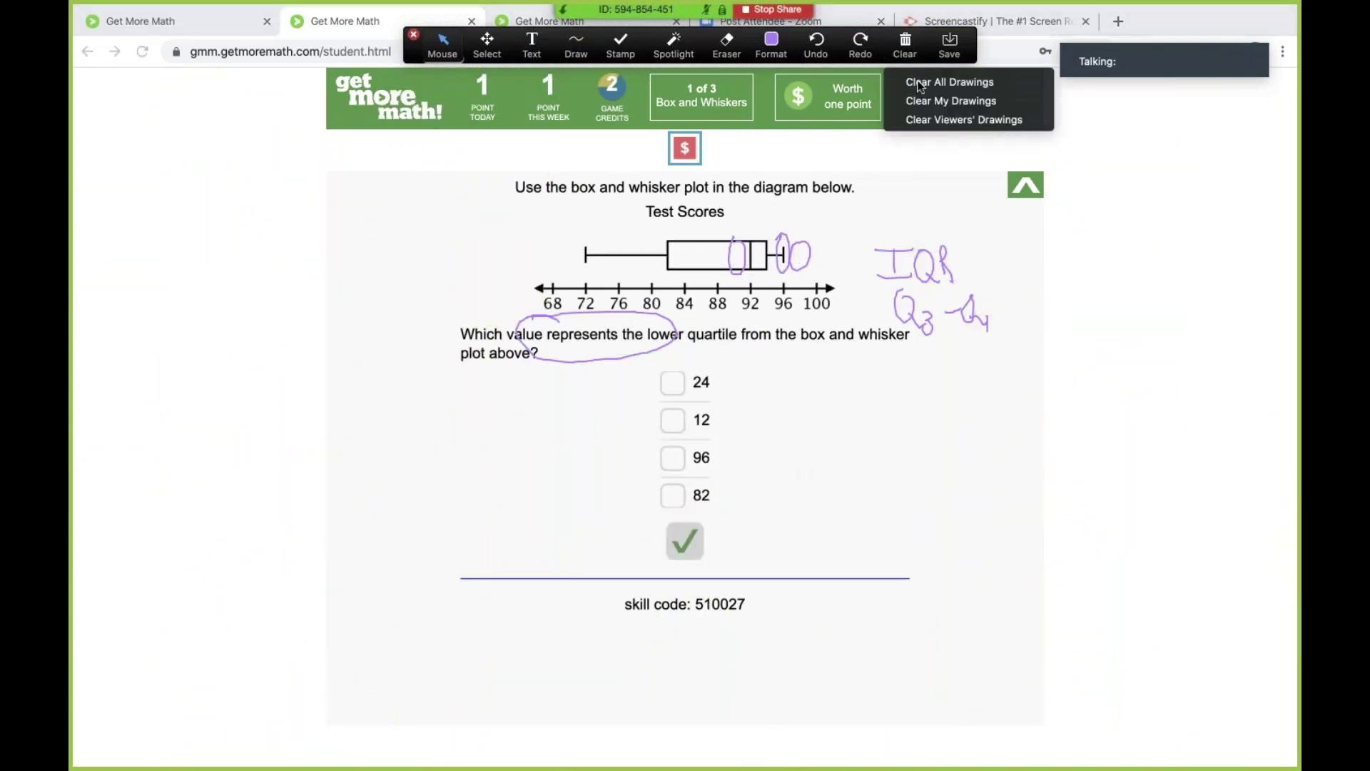
left_click(920, 83)
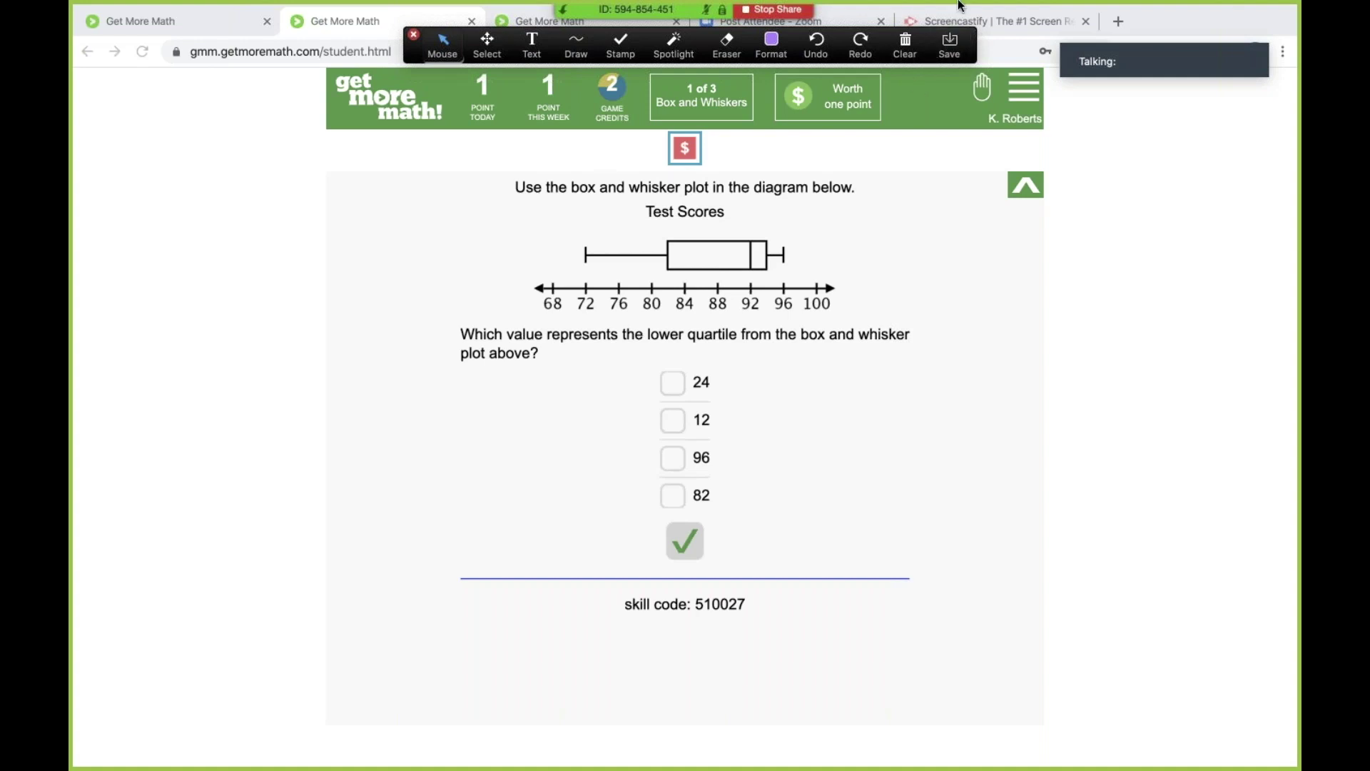
Step: Stop the screen share and, back in the meeting, show the participants list and turn the camera off
mouse_move(782, 21)
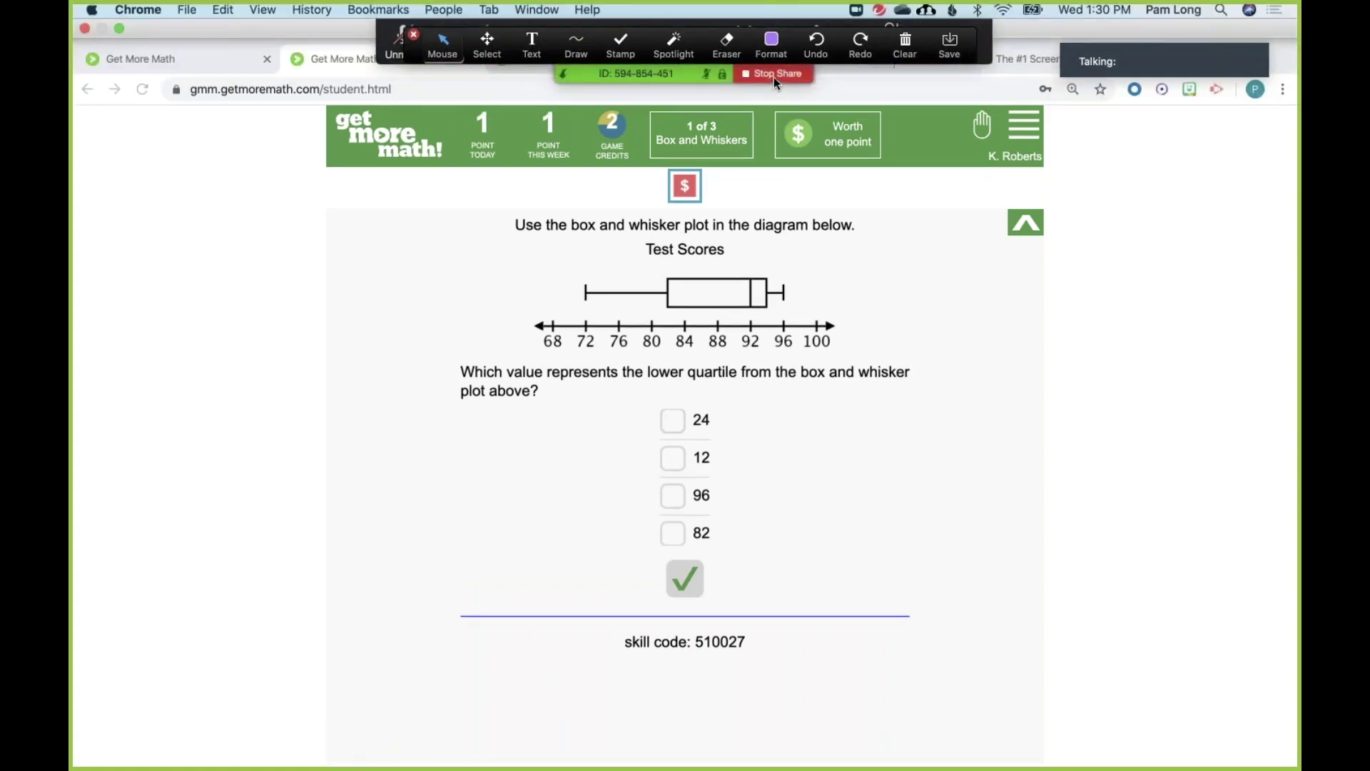
left_click(774, 77)
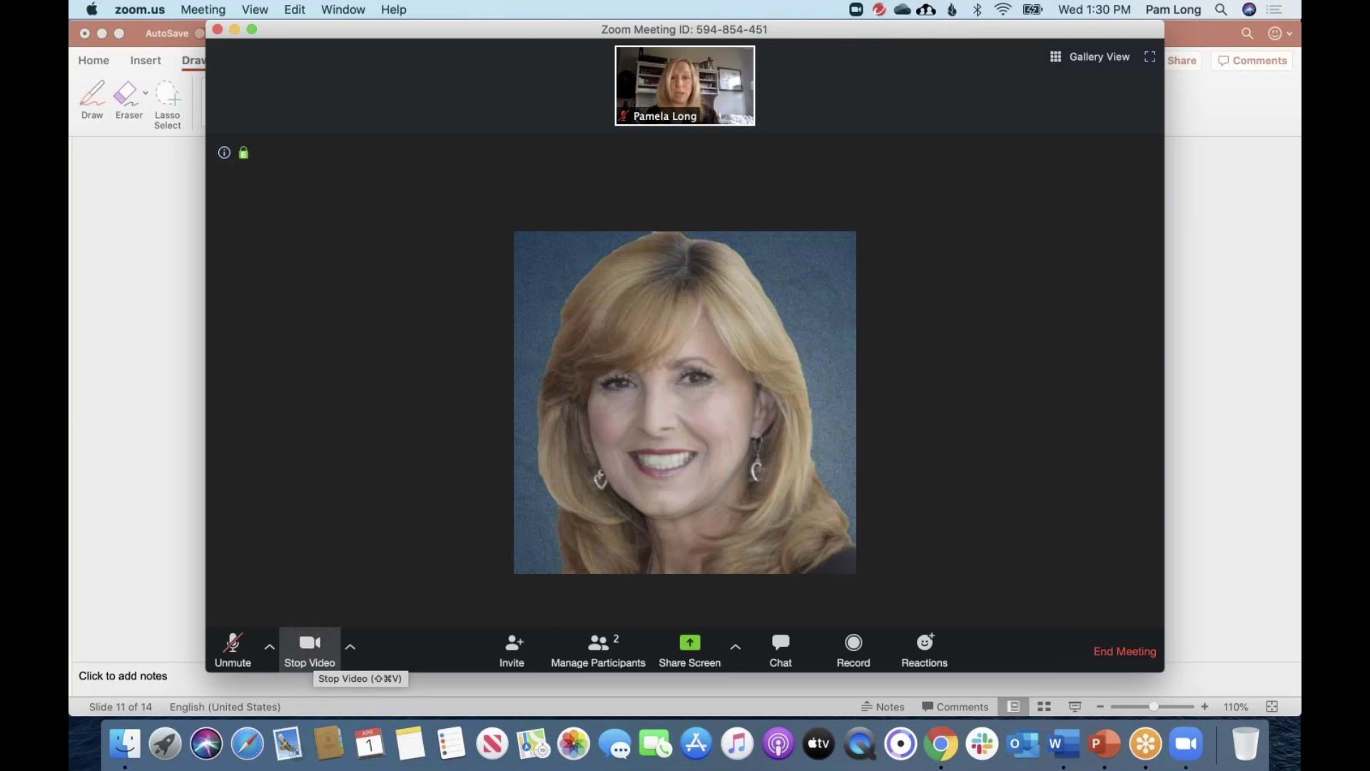
left_click(593, 653)
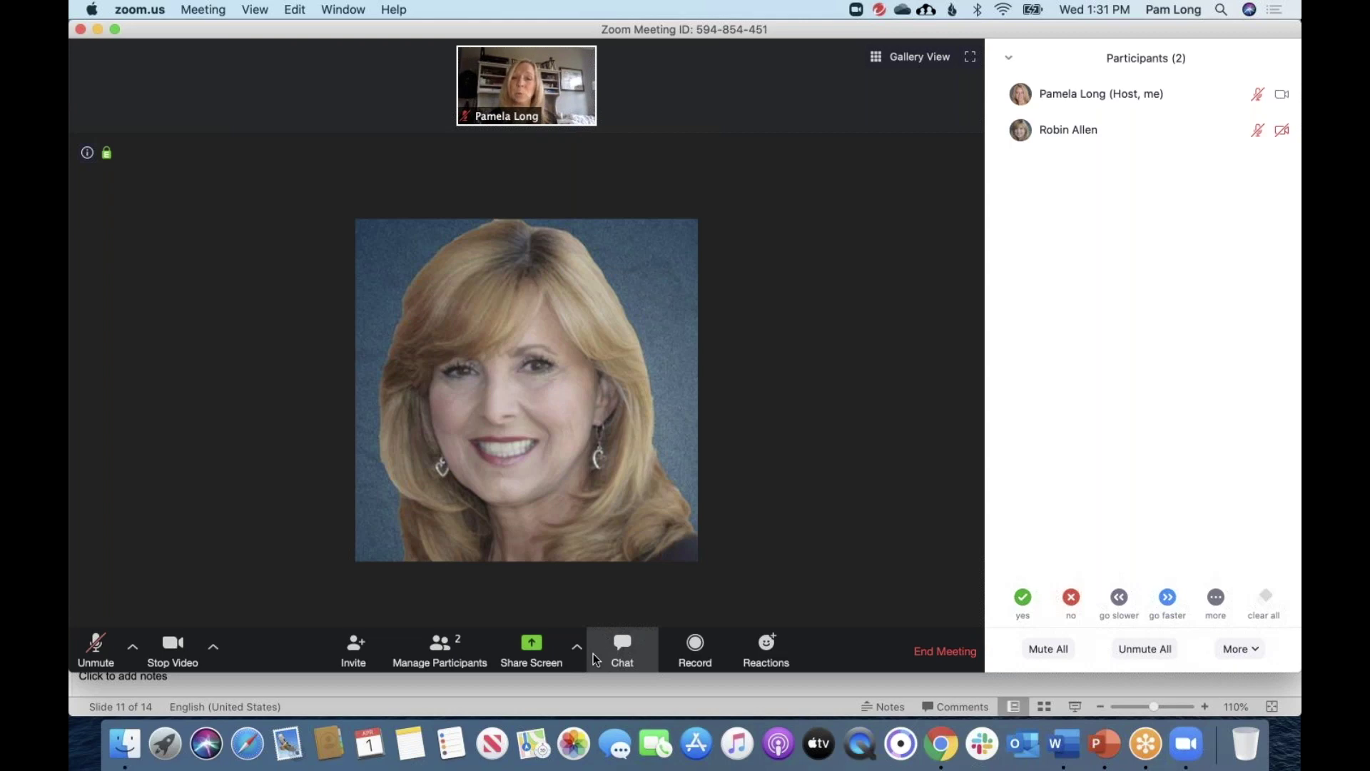
left_click(179, 657)
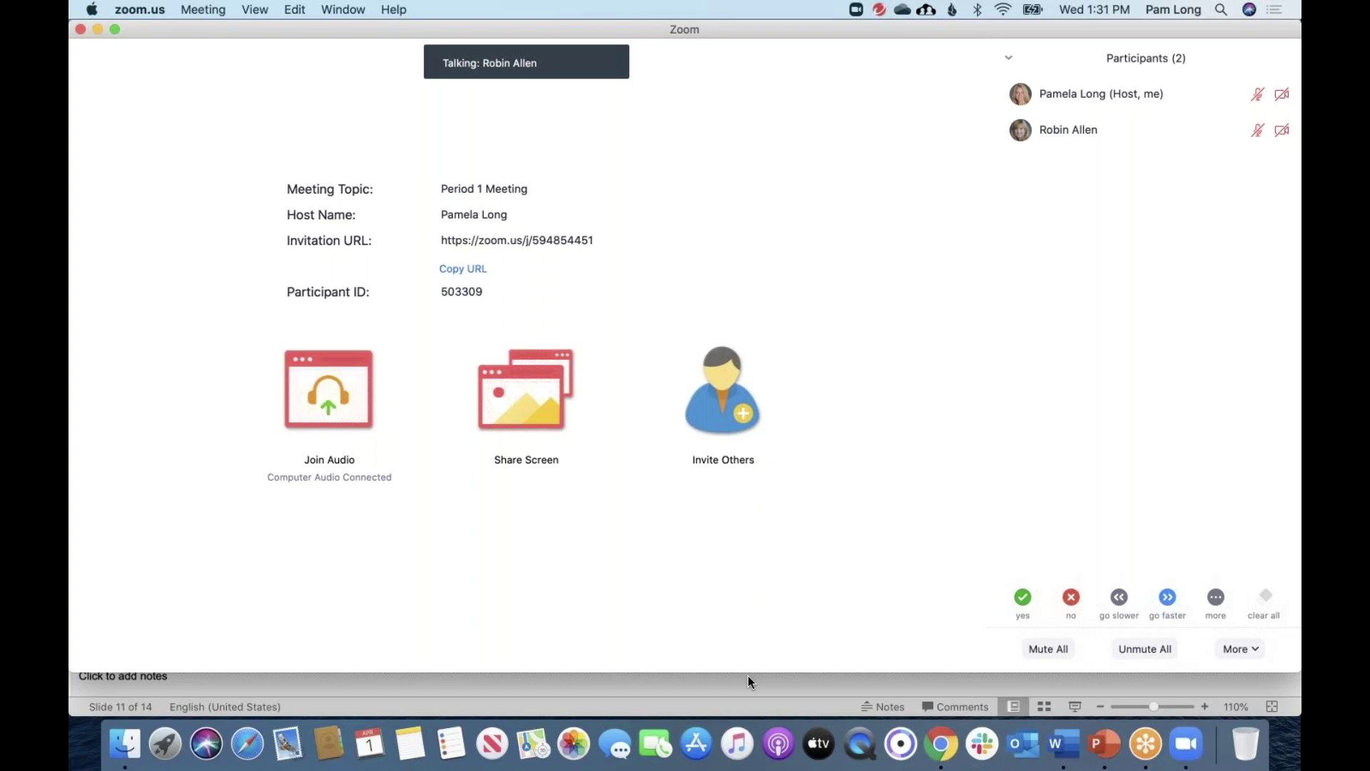
Step: Start recording the meeting, pause and resume the recording, and stop it
left_click(738, 650)
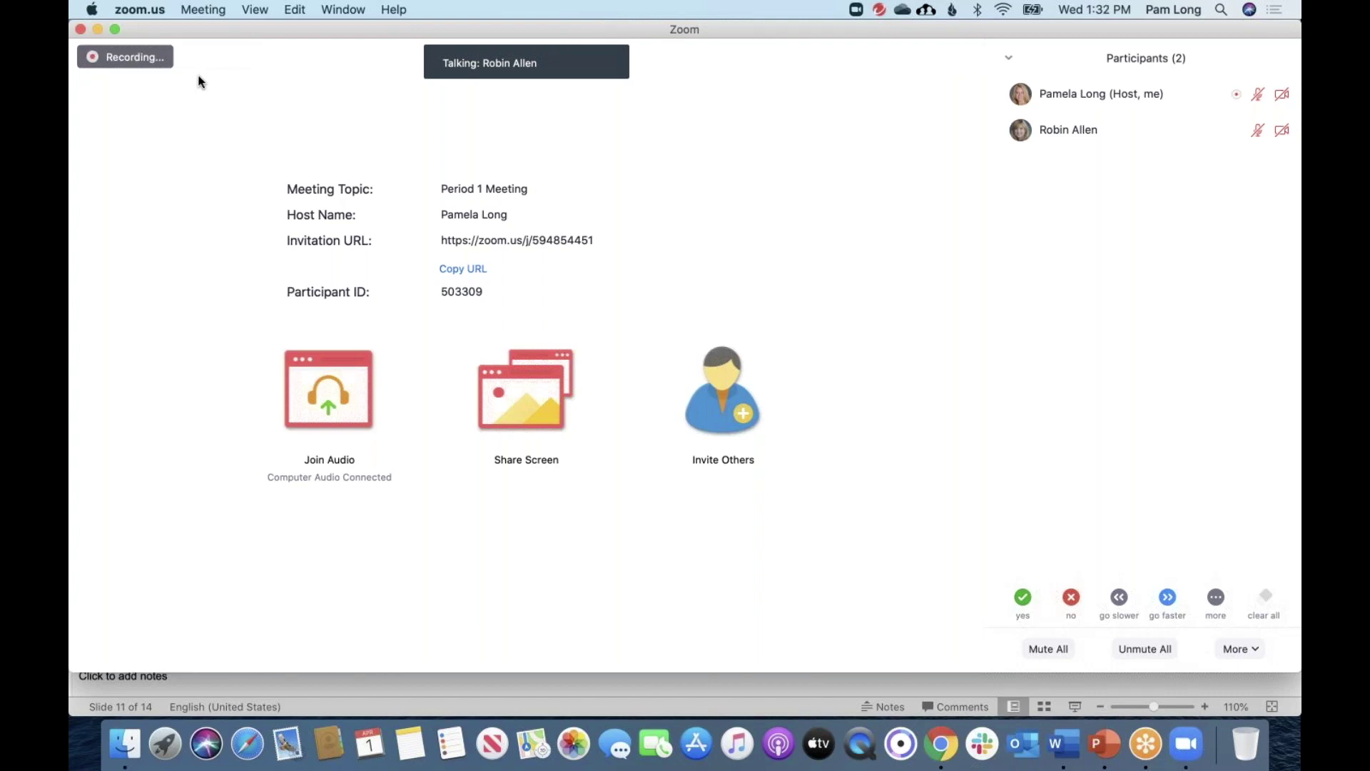
mouse_move(218, 64)
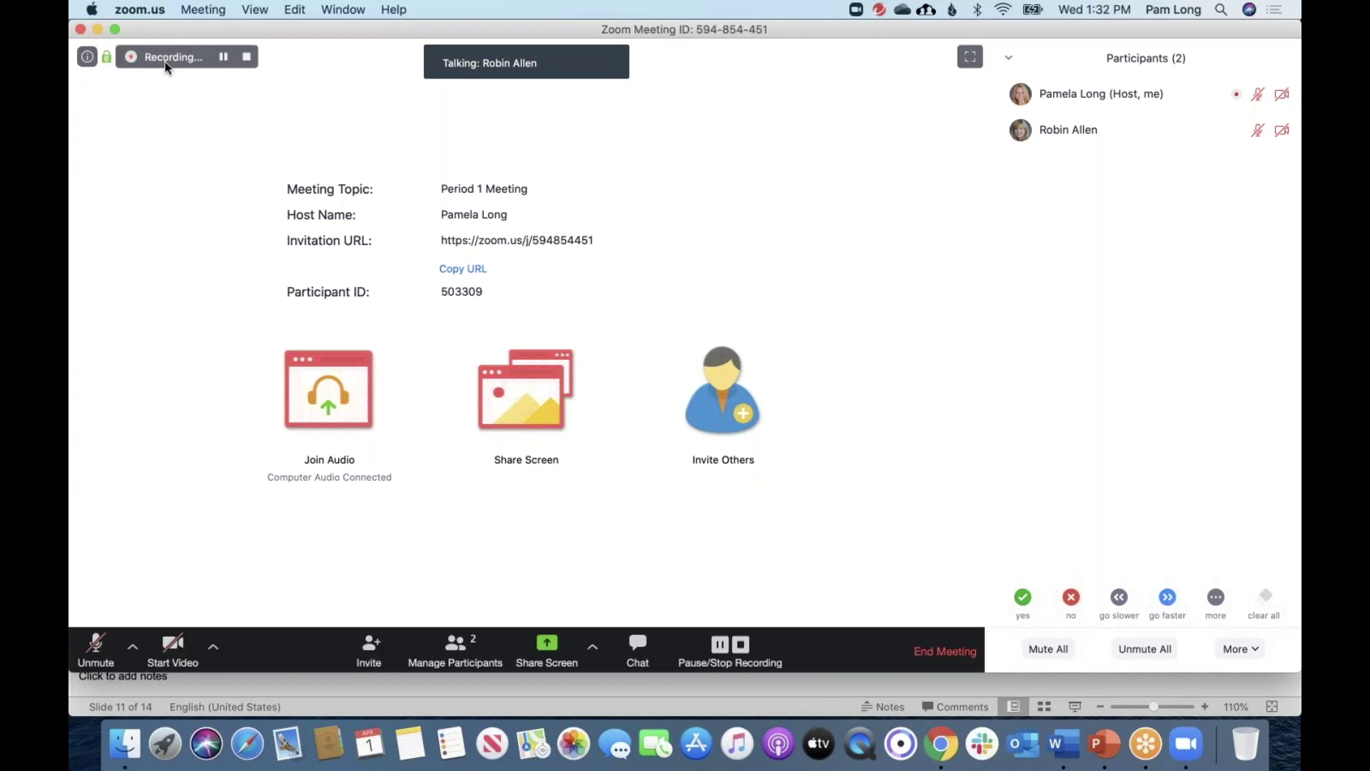
left_click(222, 60)
left_click(231, 59)
left_click(247, 58)
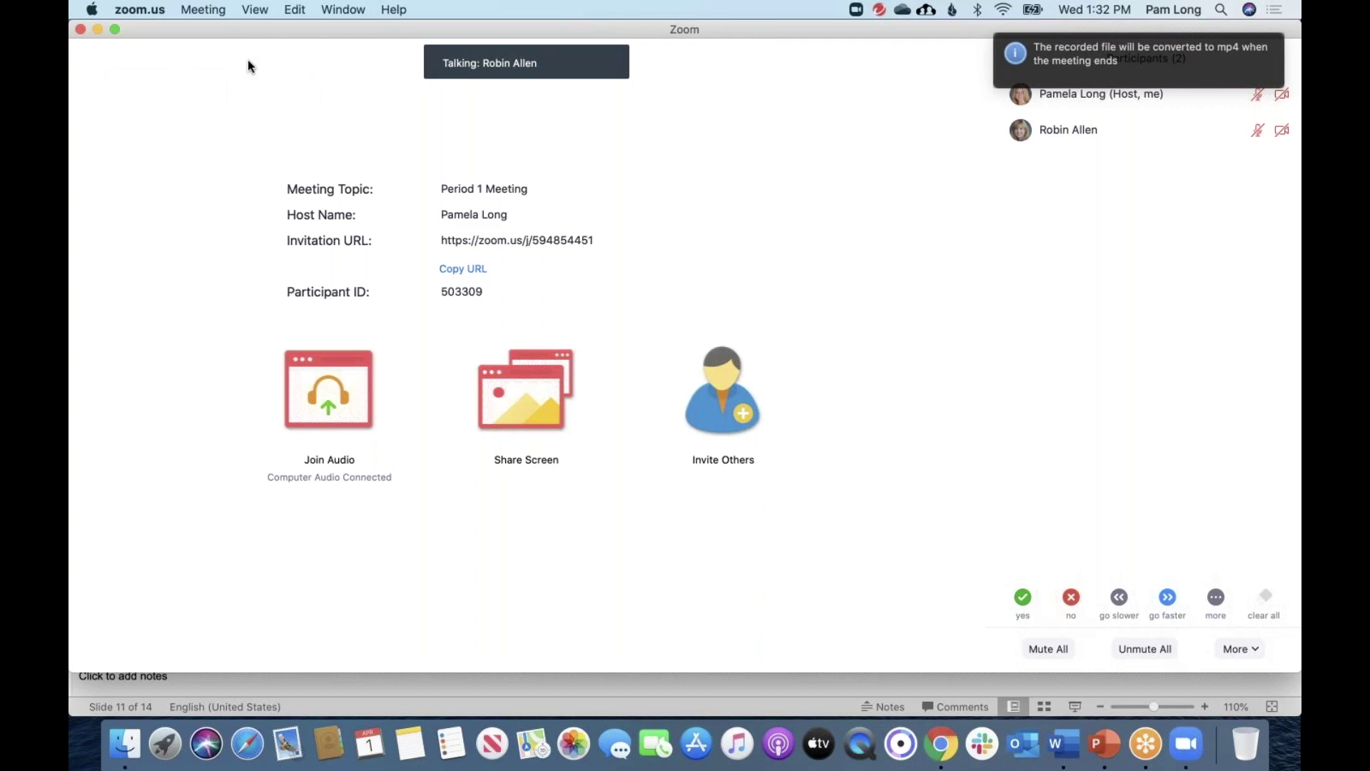
Step: End the meeting and open the converted recording zoom_0.mp4 for a check, closing the player and the recording folder
left_click(81, 28)
left_click(799, 409)
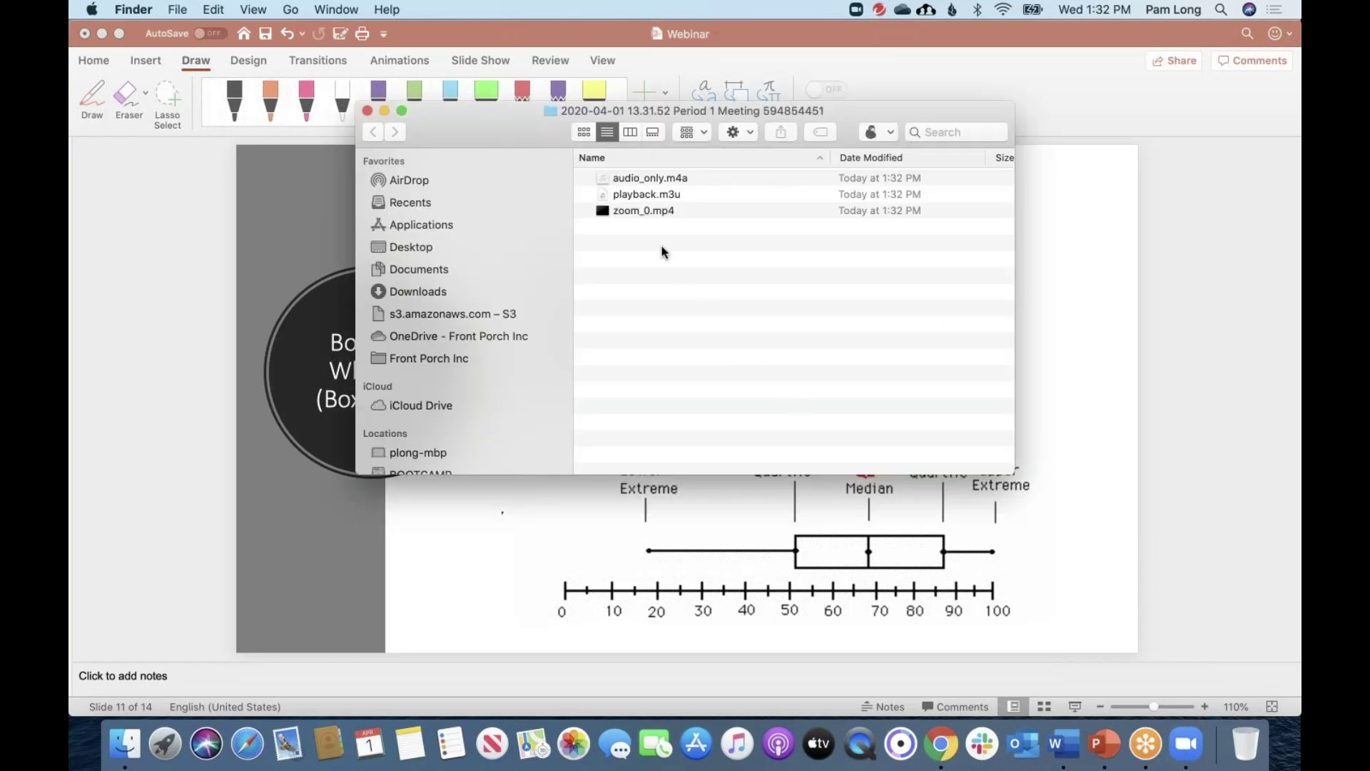
left_click(642, 212)
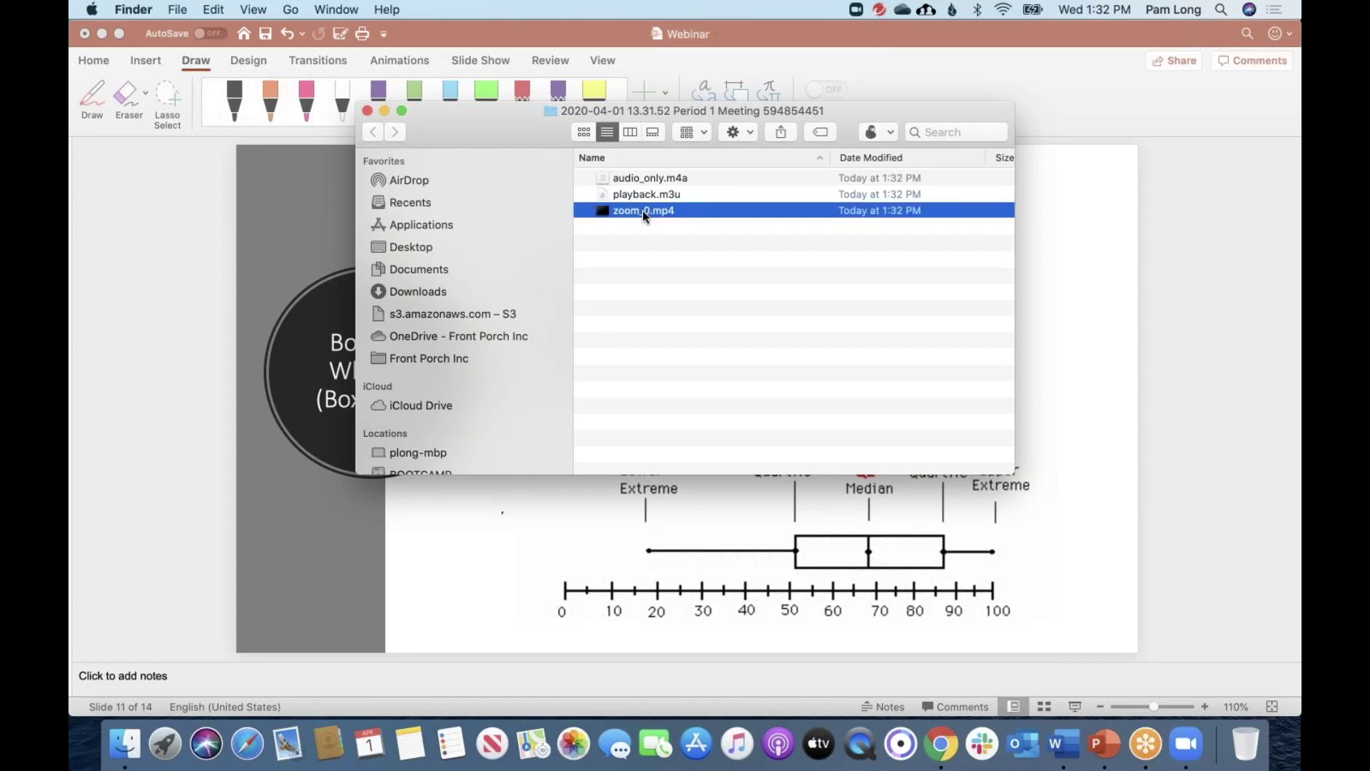
double_click(642, 212)
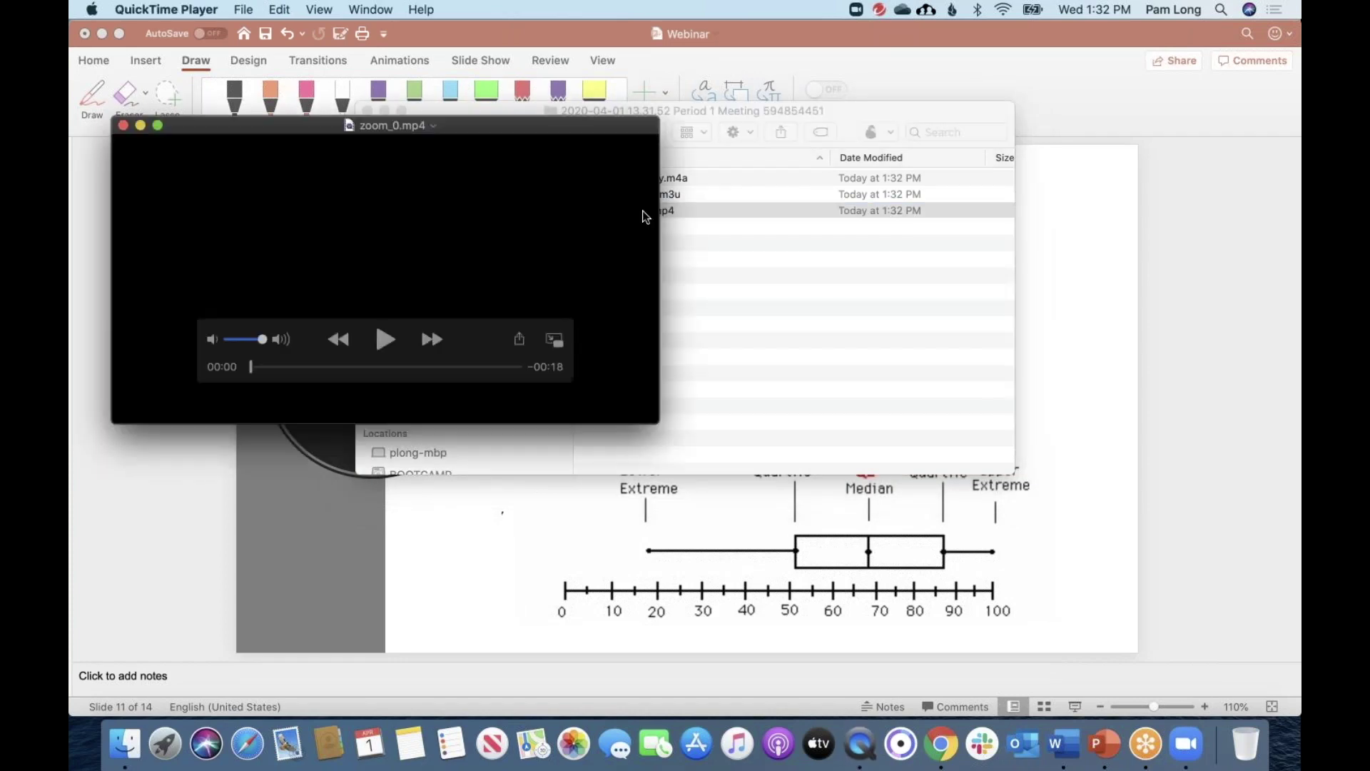
left_click(123, 126)
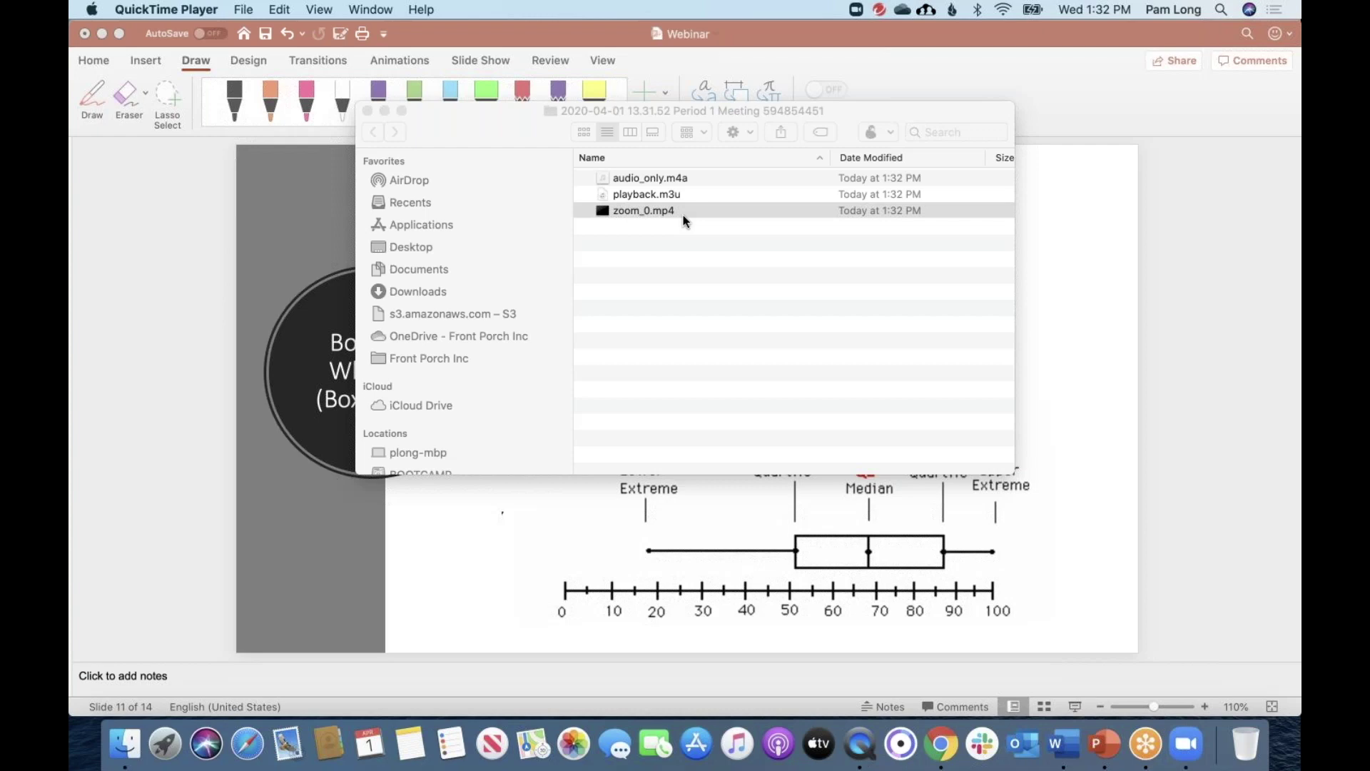
left_click(368, 111)
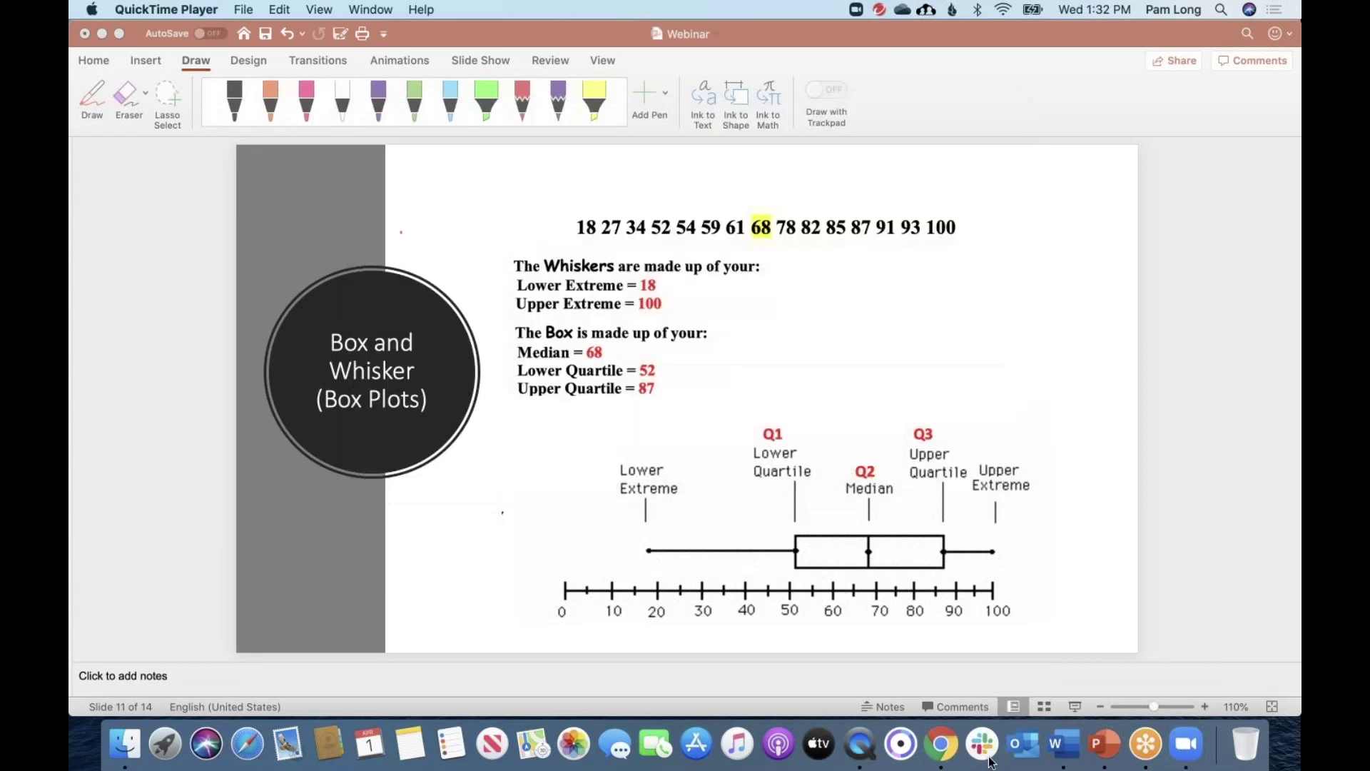
Step: In Chrome, examine the Screencastify extension's desktop recording options, including the extra countdown and drawing tool settings, and close them
left_click(941, 743)
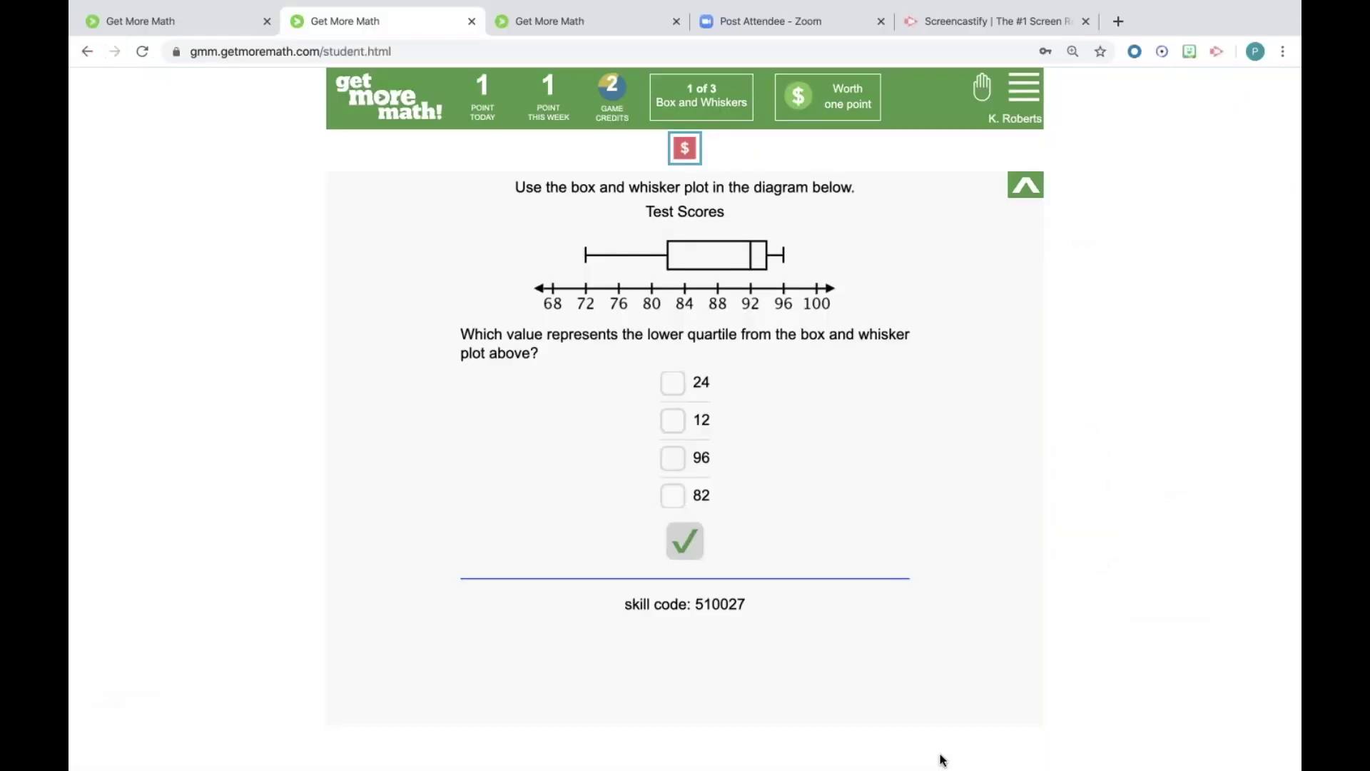
left_click(976, 22)
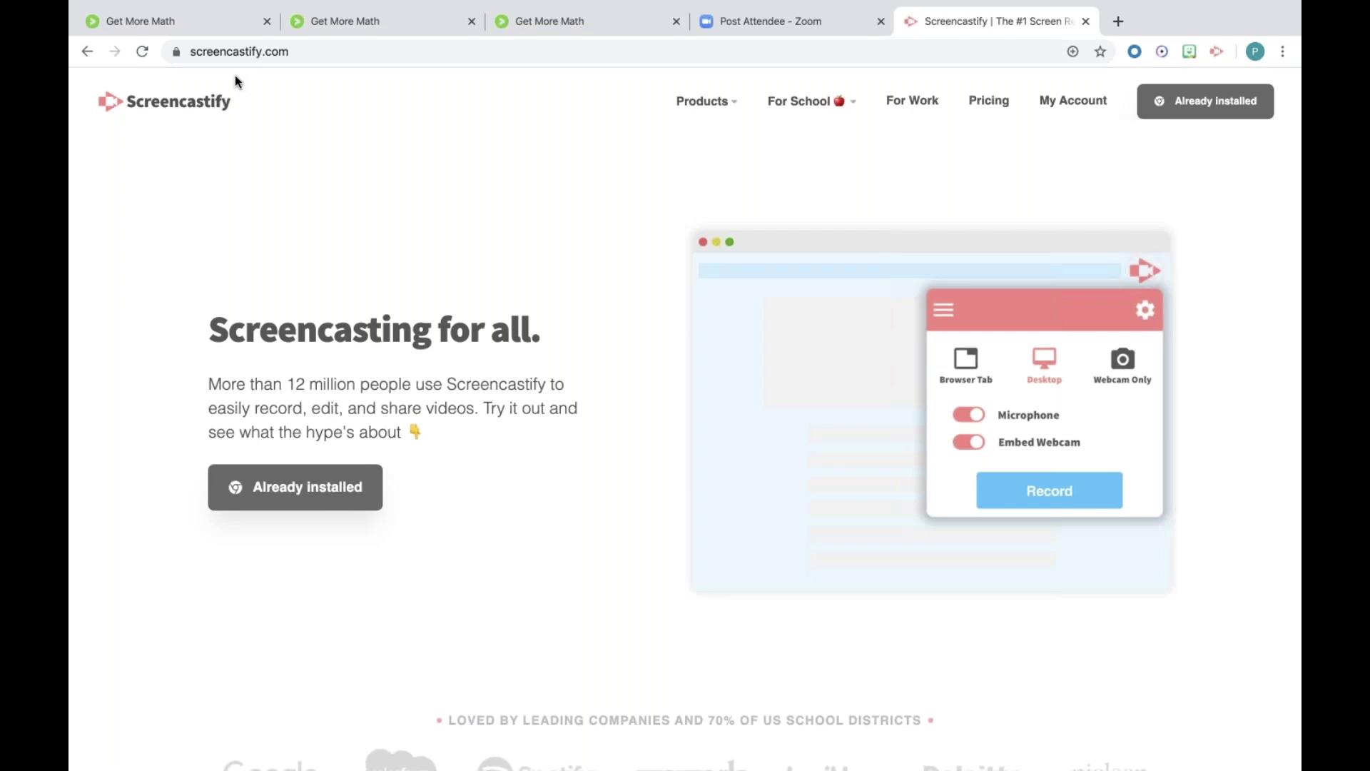
left_click(1218, 54)
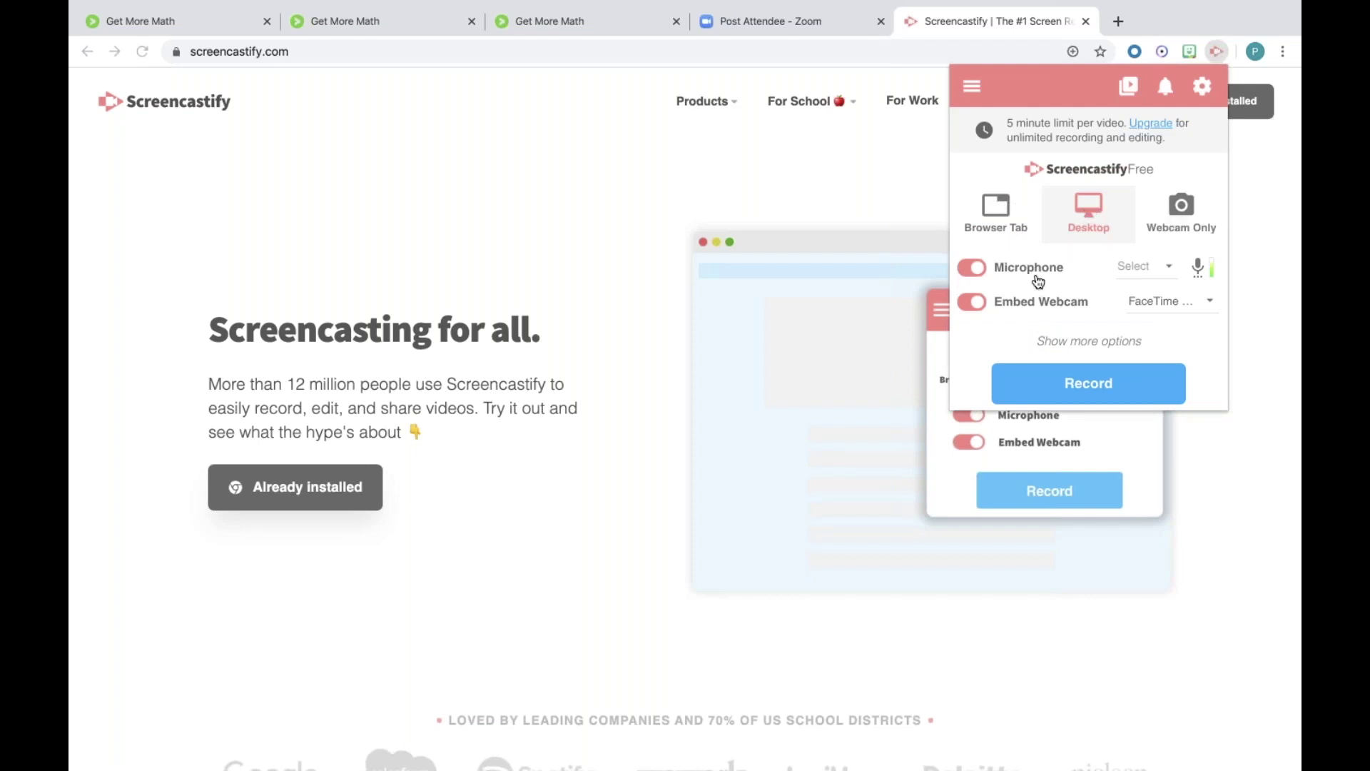
left_click(1062, 346)
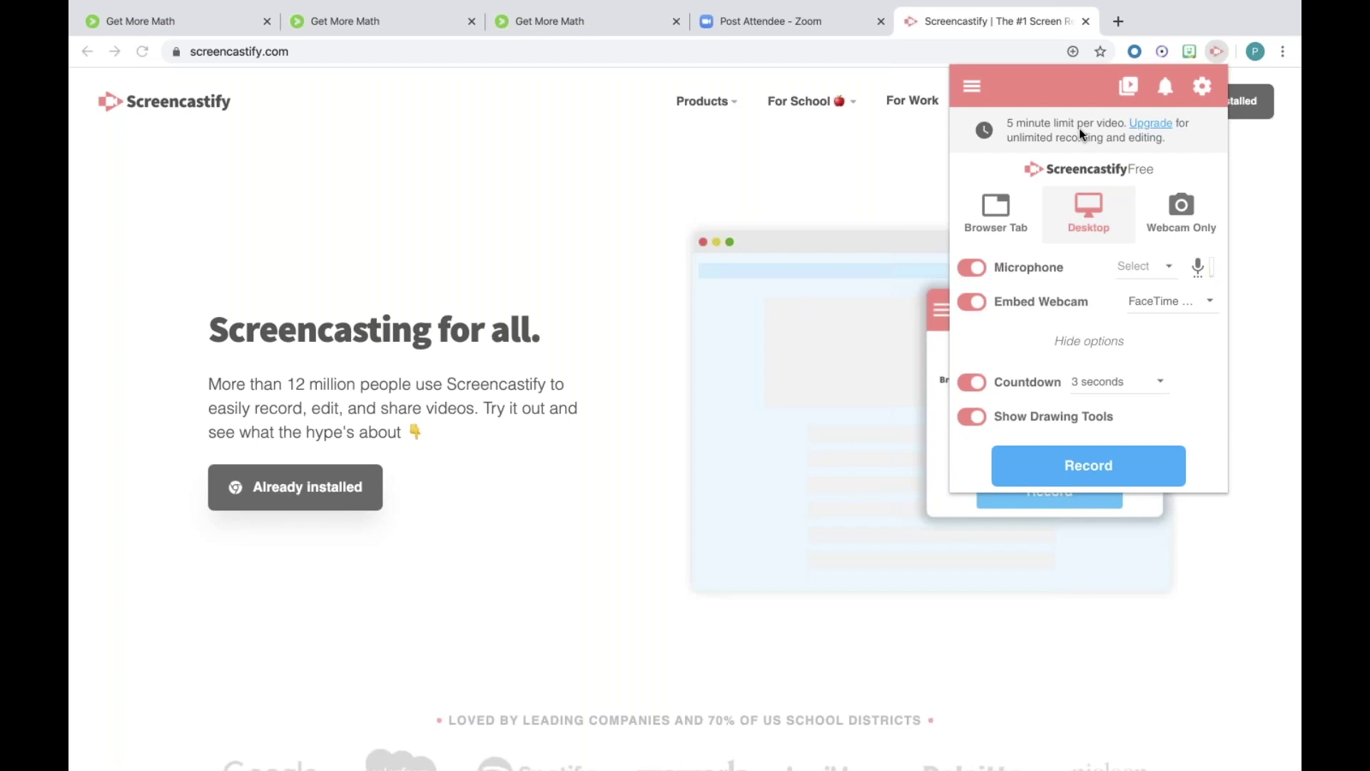
left_click(808, 173)
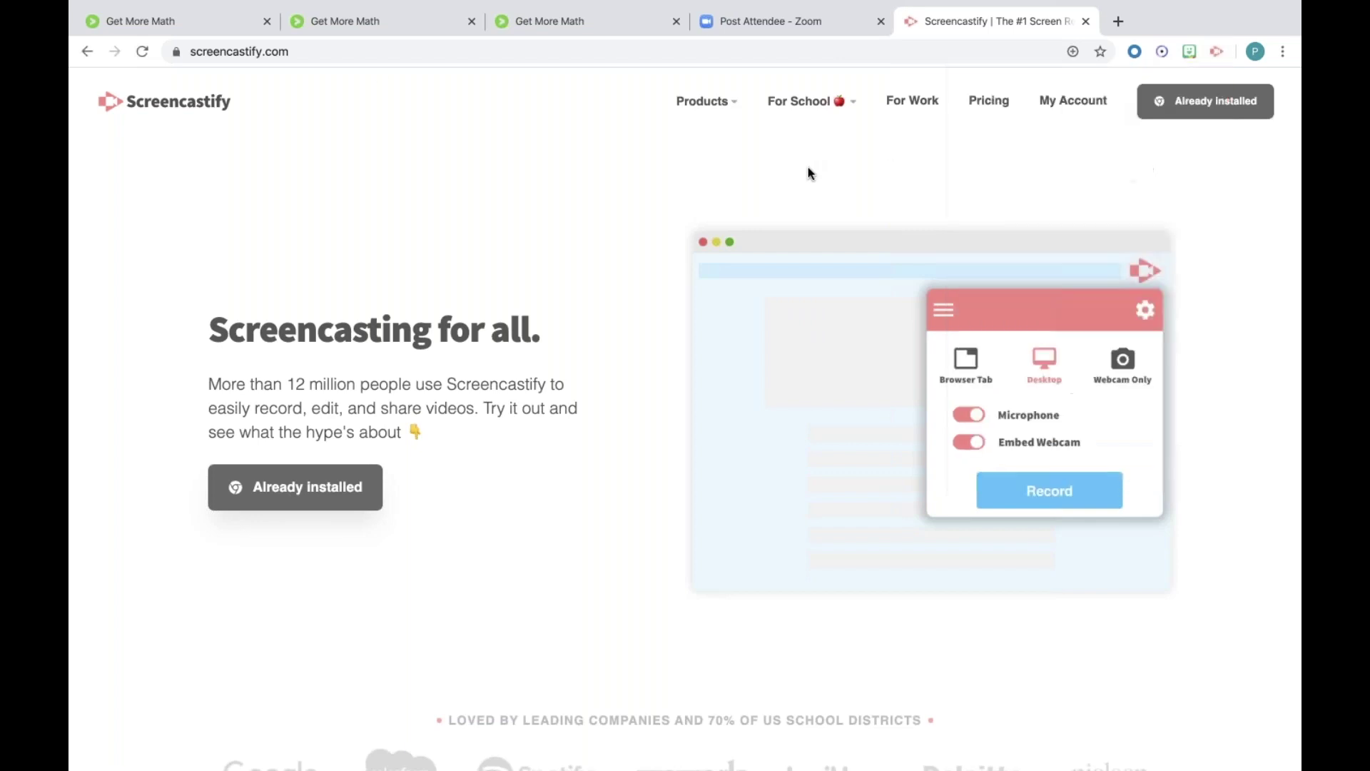
Step: In the Get More Math teacher account, open the Single Event Probability practice set and expand its skill to view the sample problem
left_click(172, 22)
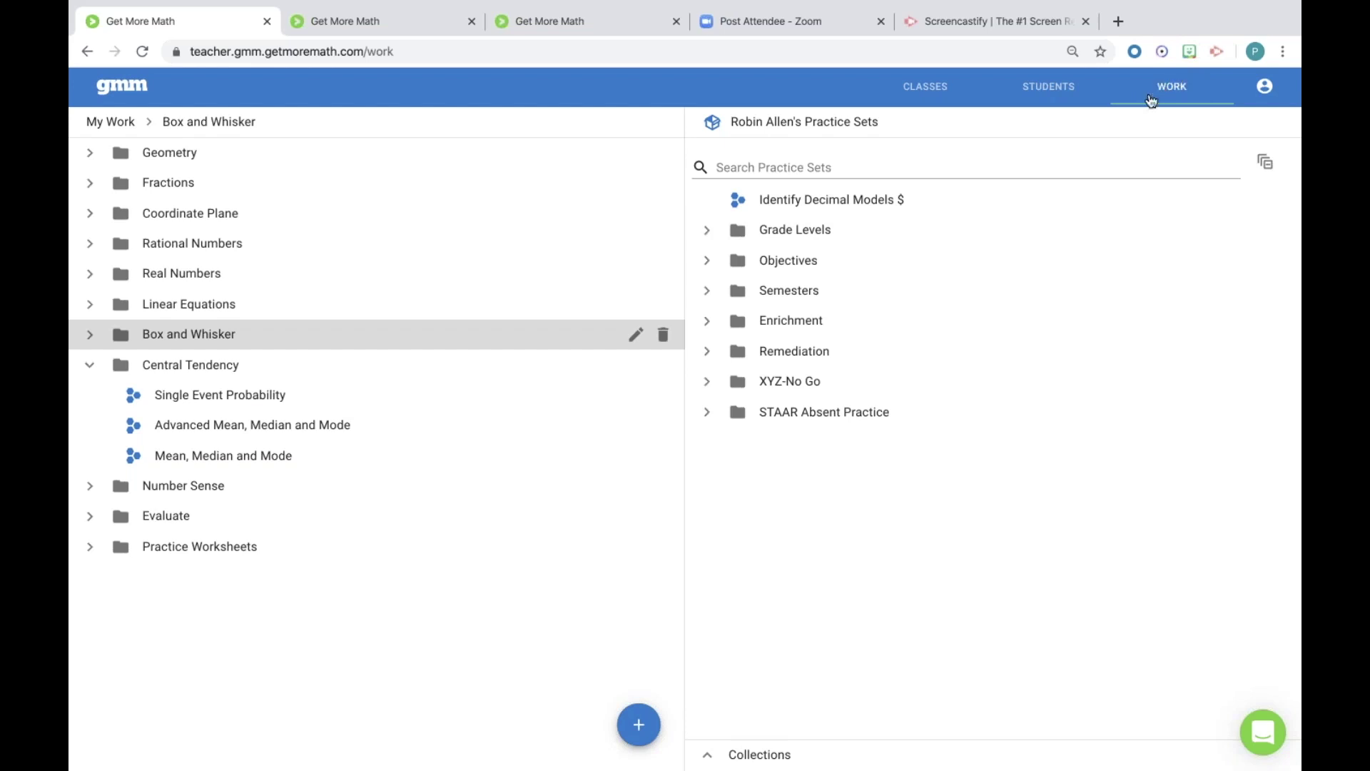
left_click(195, 406)
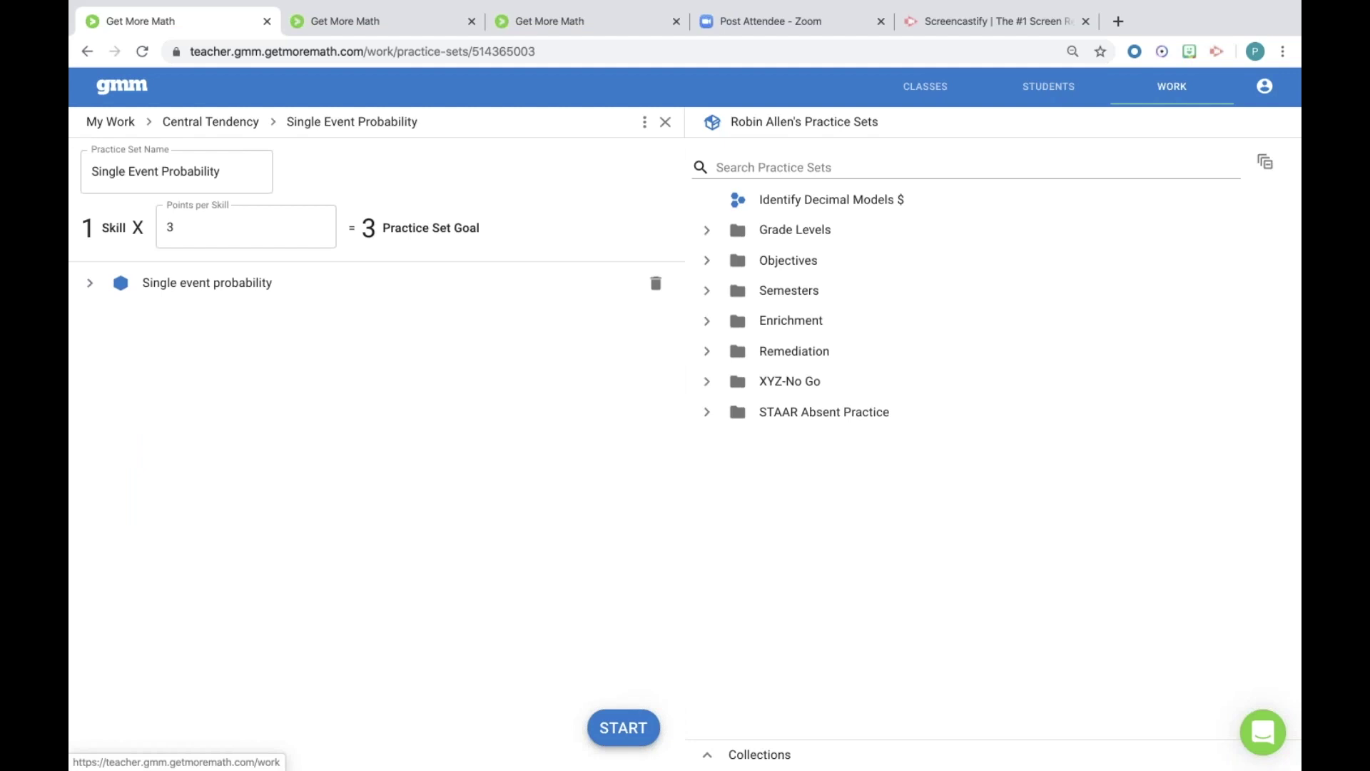
left_click(90, 287)
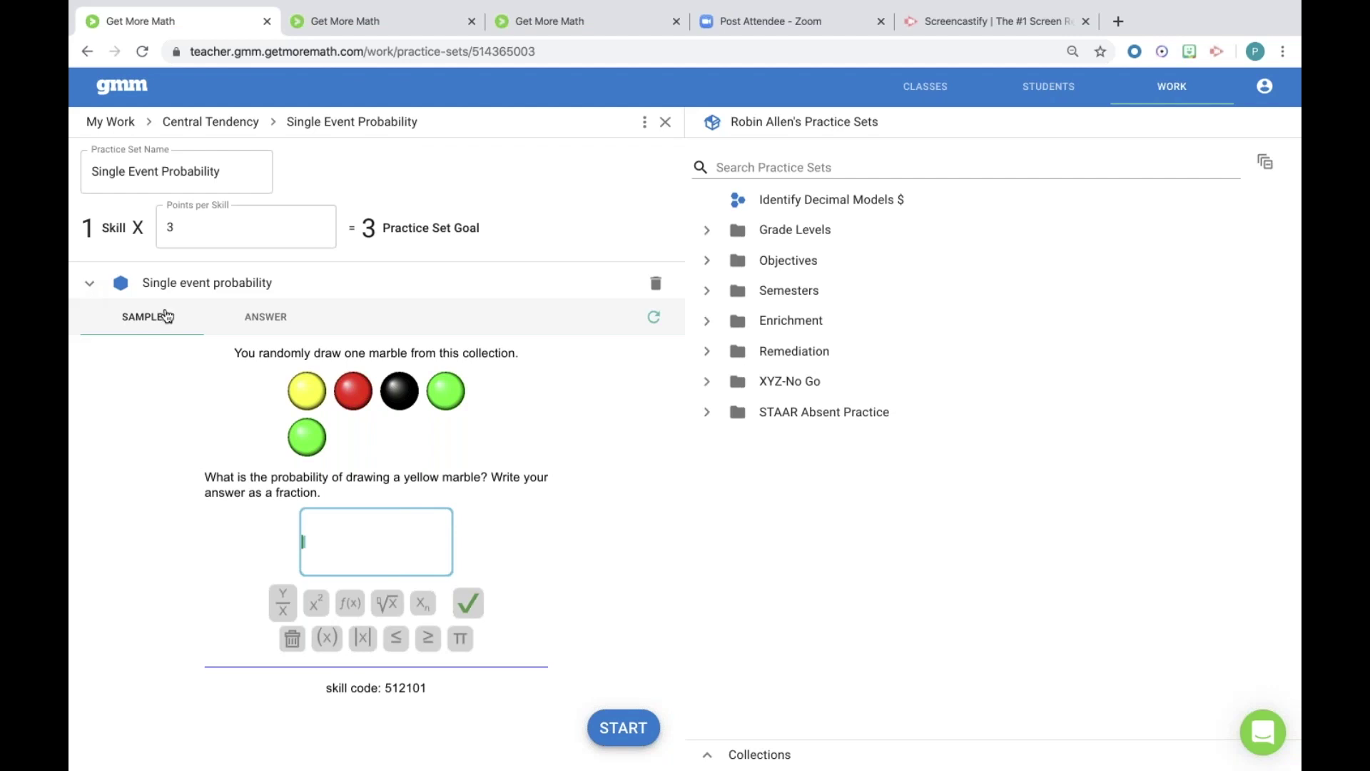
Step: Generate new sample problems for the Single event probability skill until the deck-of-cards question about not drawing a C comes up
left_click(652, 329)
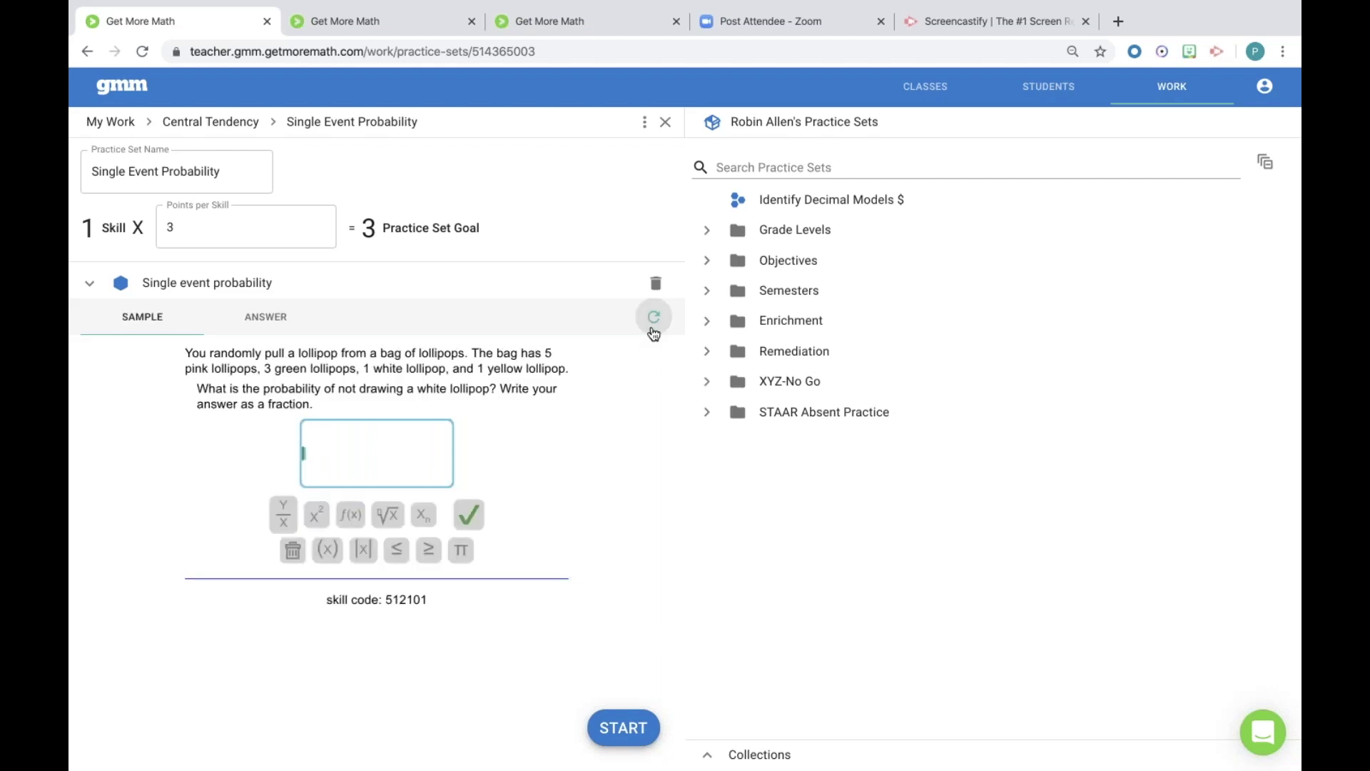
left_click(653, 331)
left_click(653, 332)
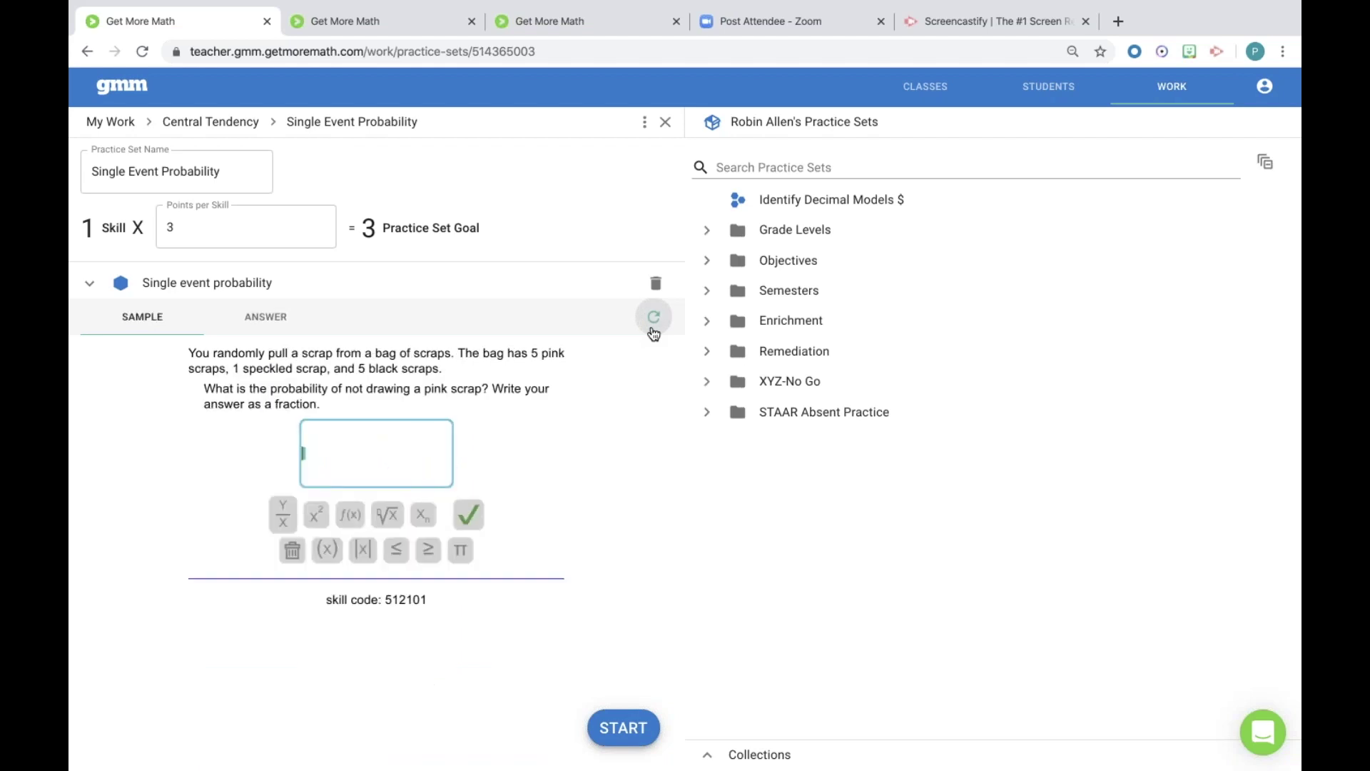
left_click(653, 318)
left_click(653, 332)
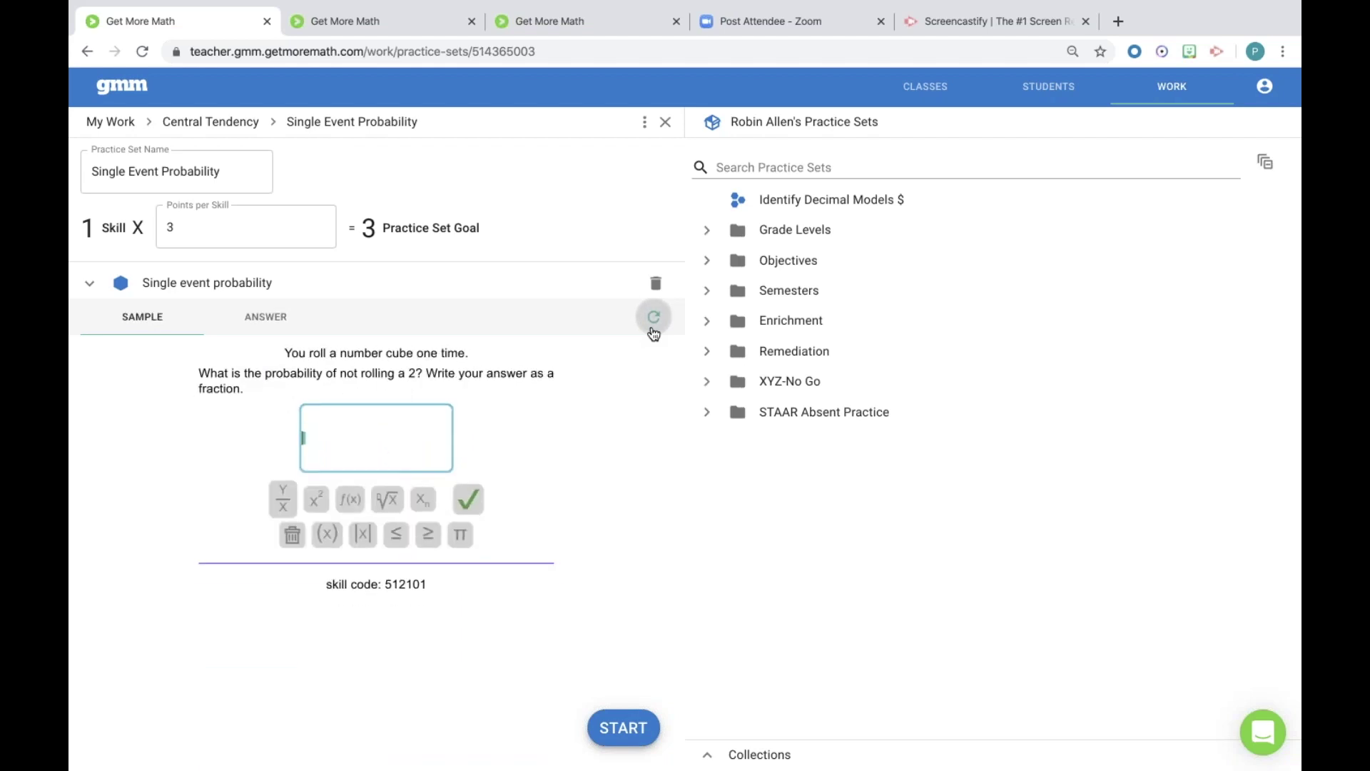
left_click(653, 332)
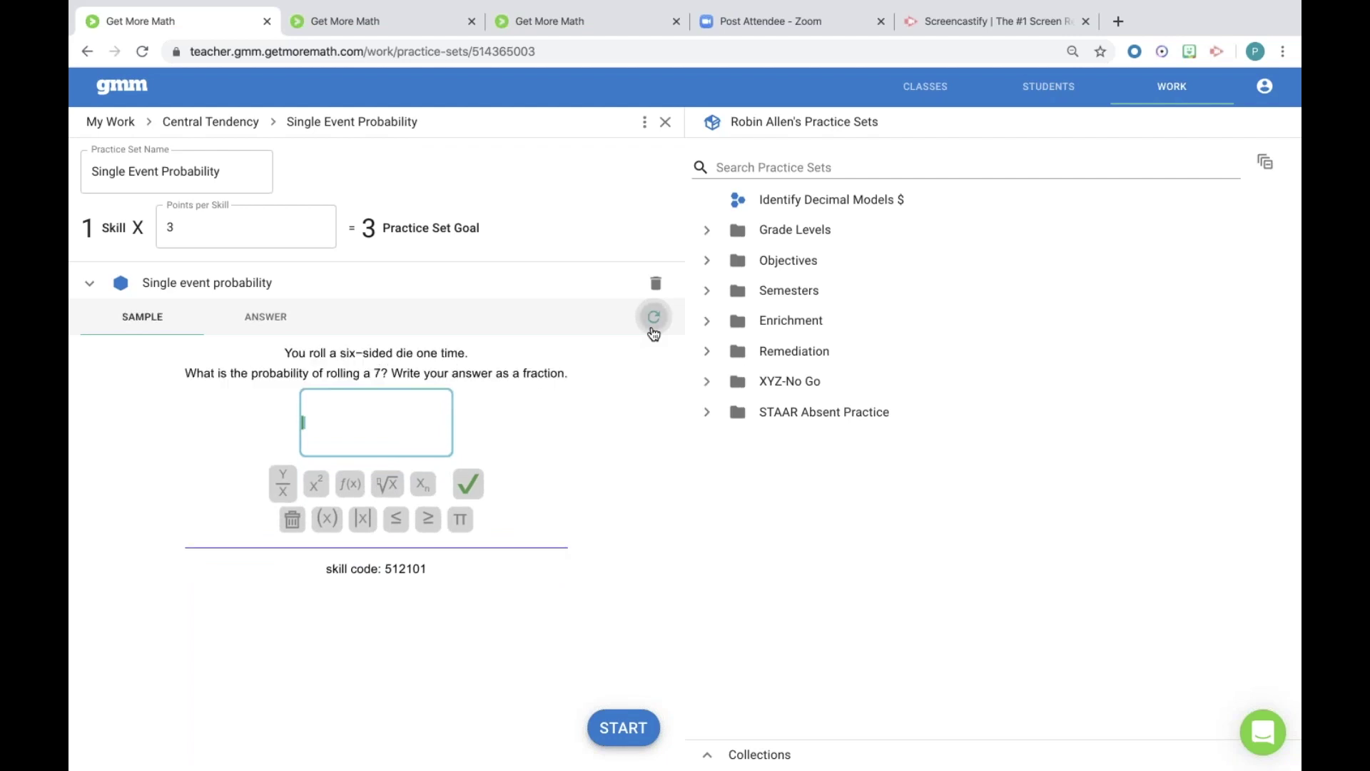
left_click(653, 332)
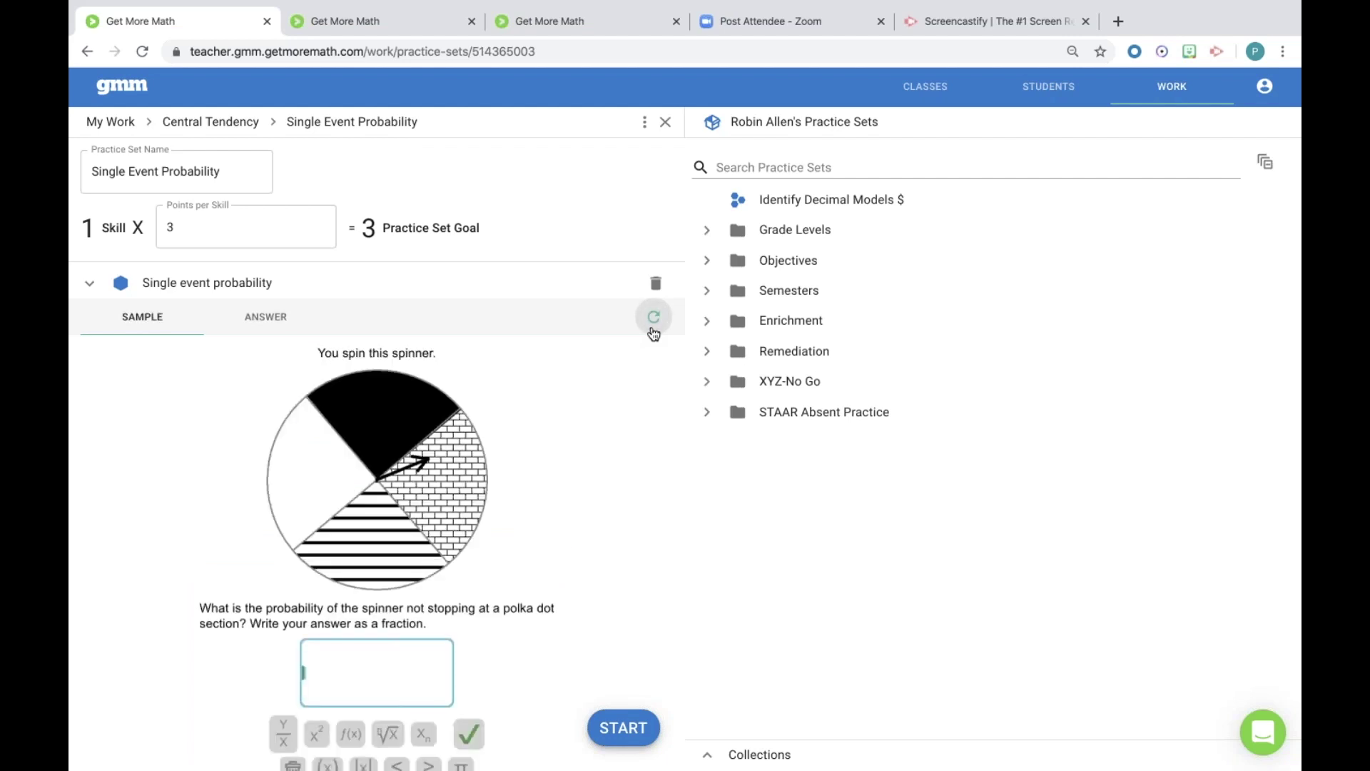
left_click(653, 332)
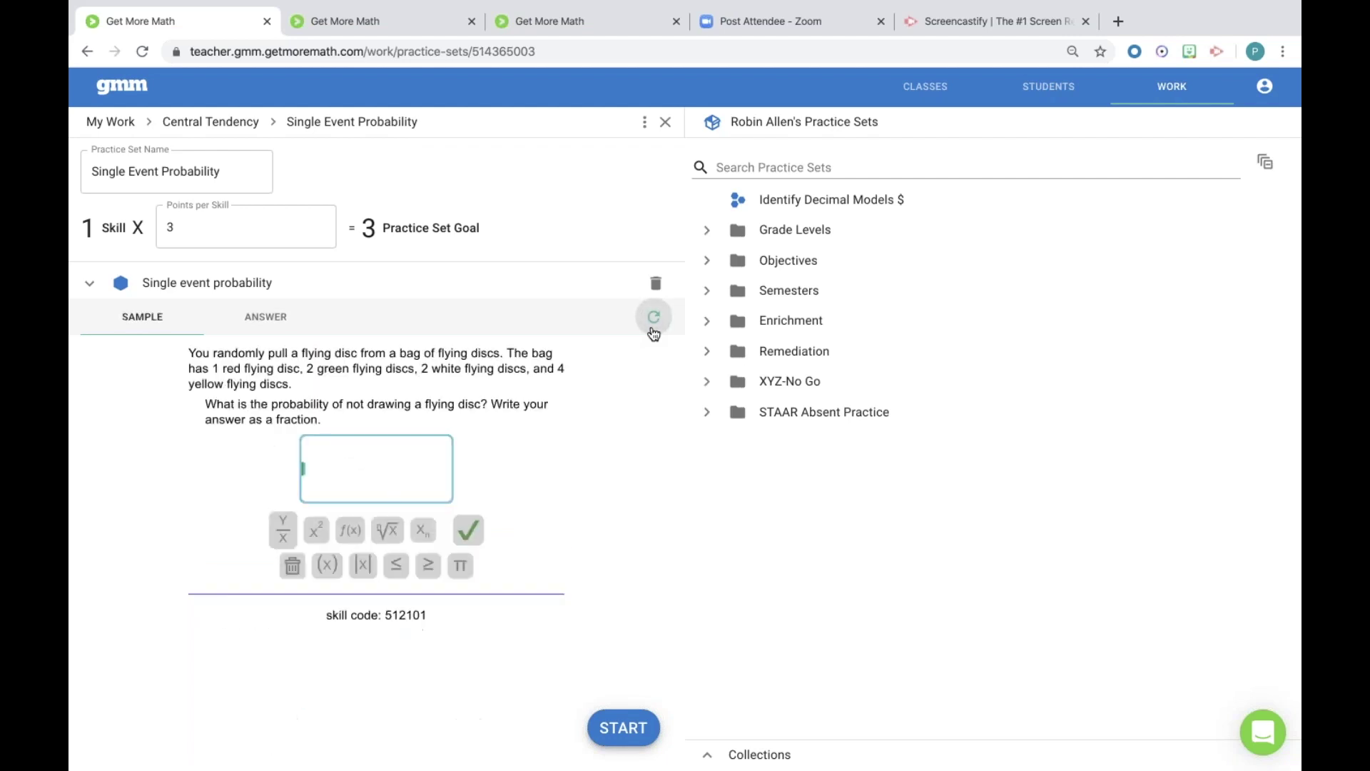
left_click(653, 332)
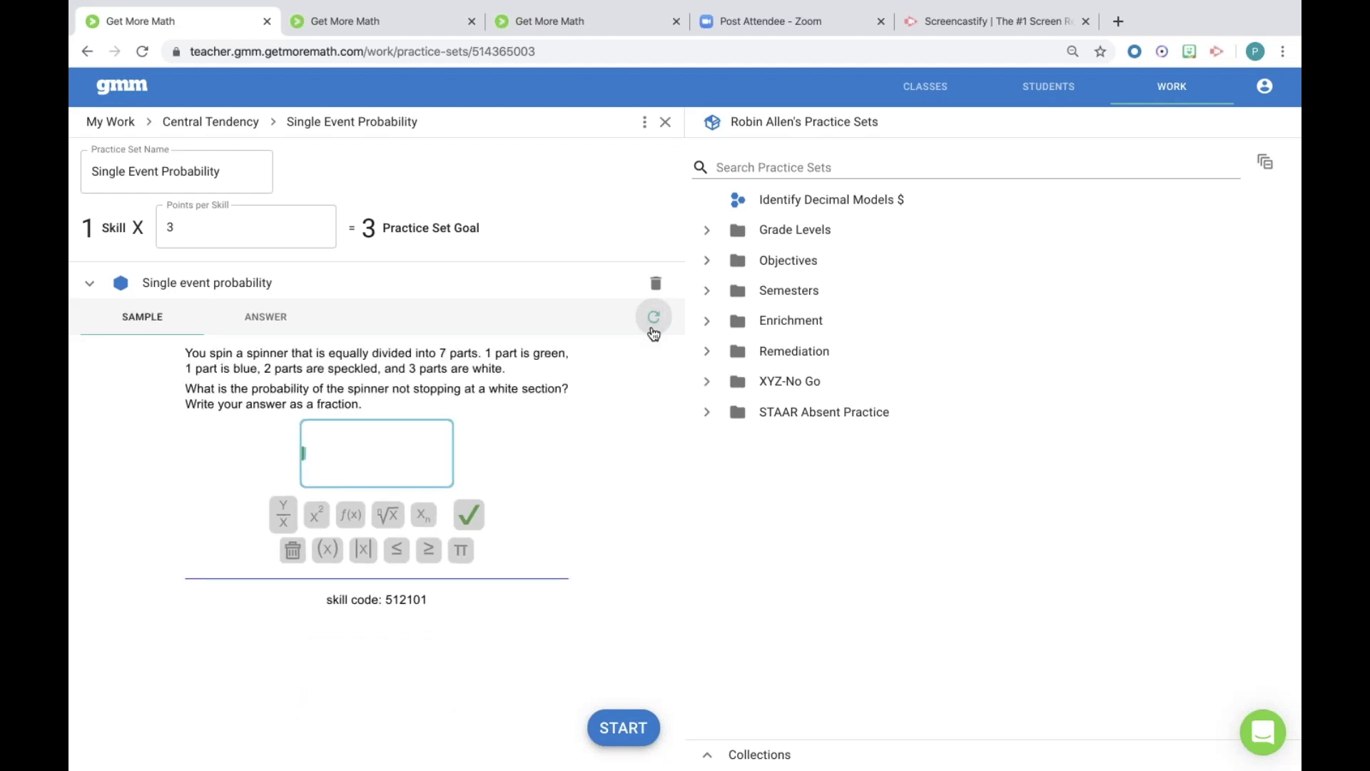
left_click(652, 332)
left_click(653, 332)
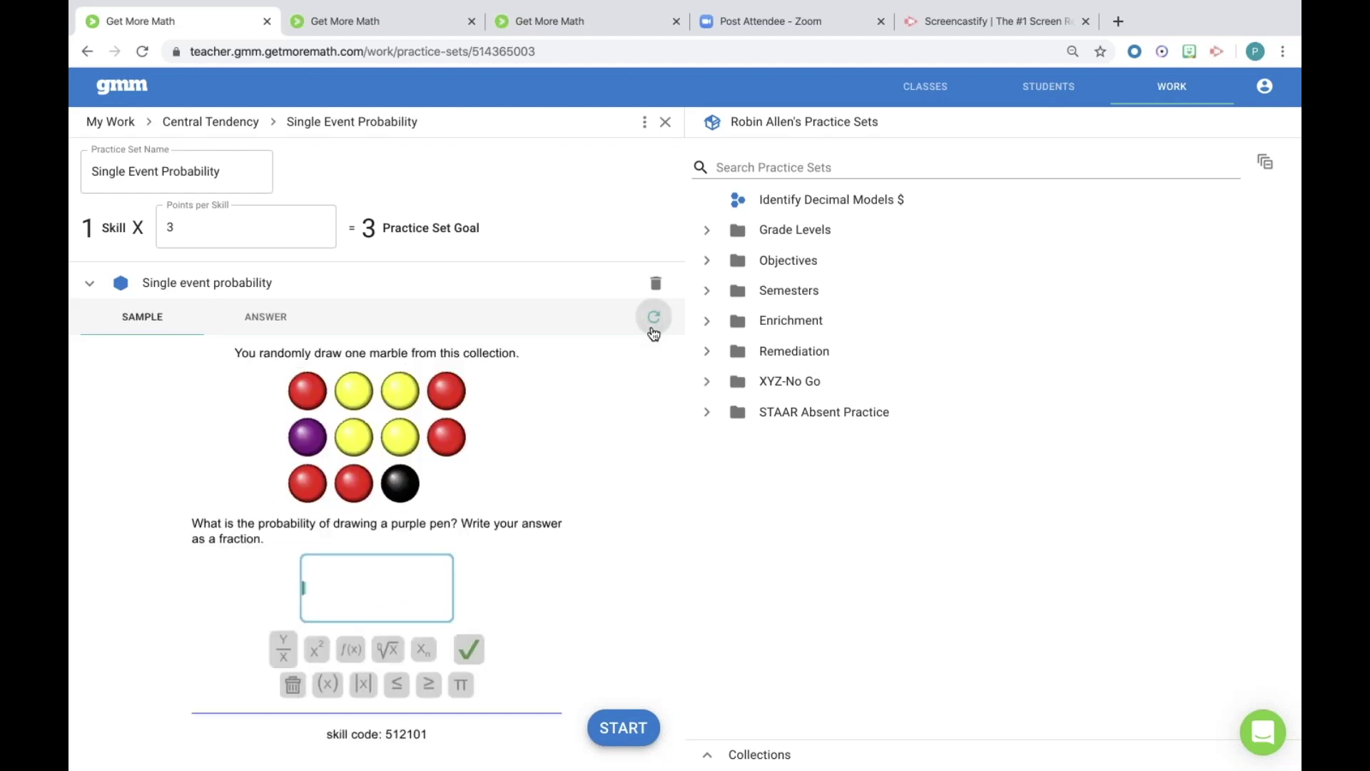
left_click(653, 332)
left_click(653, 332)
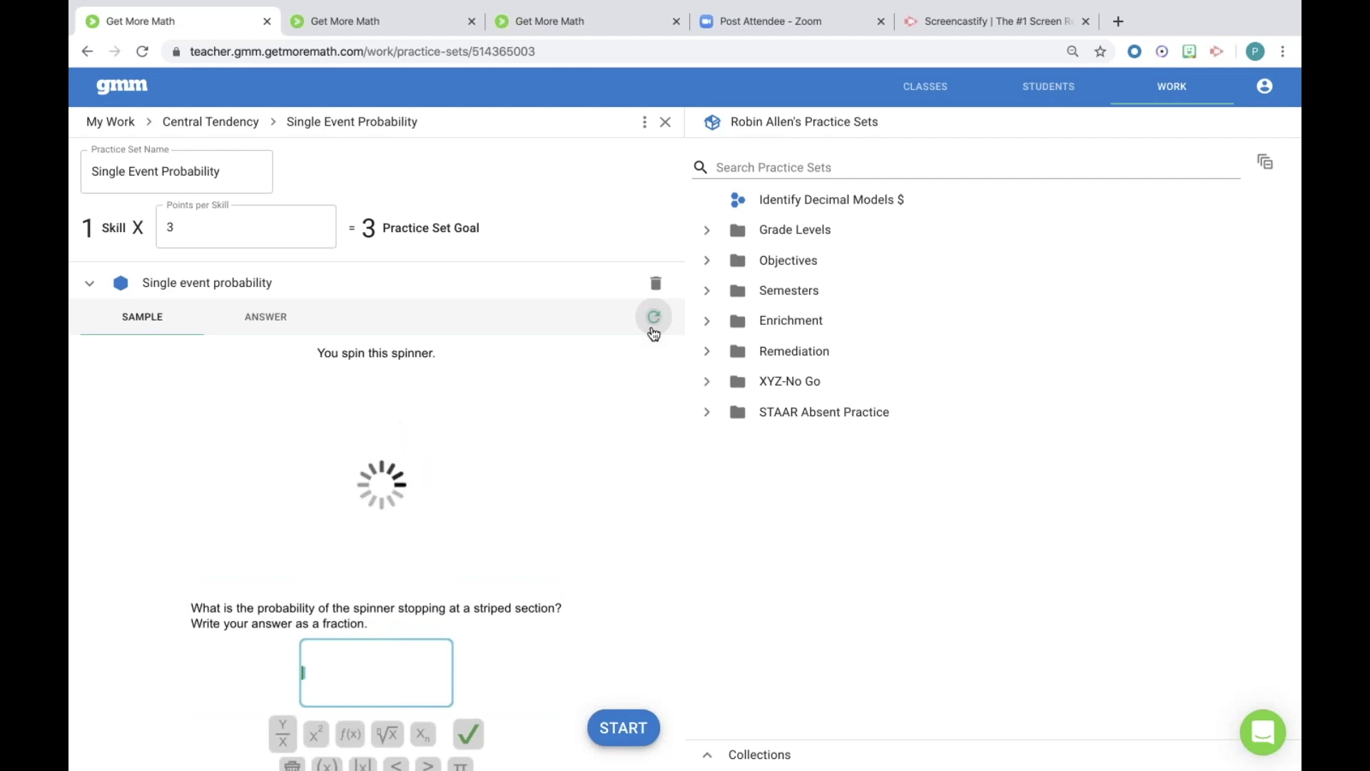
left_click(653, 332)
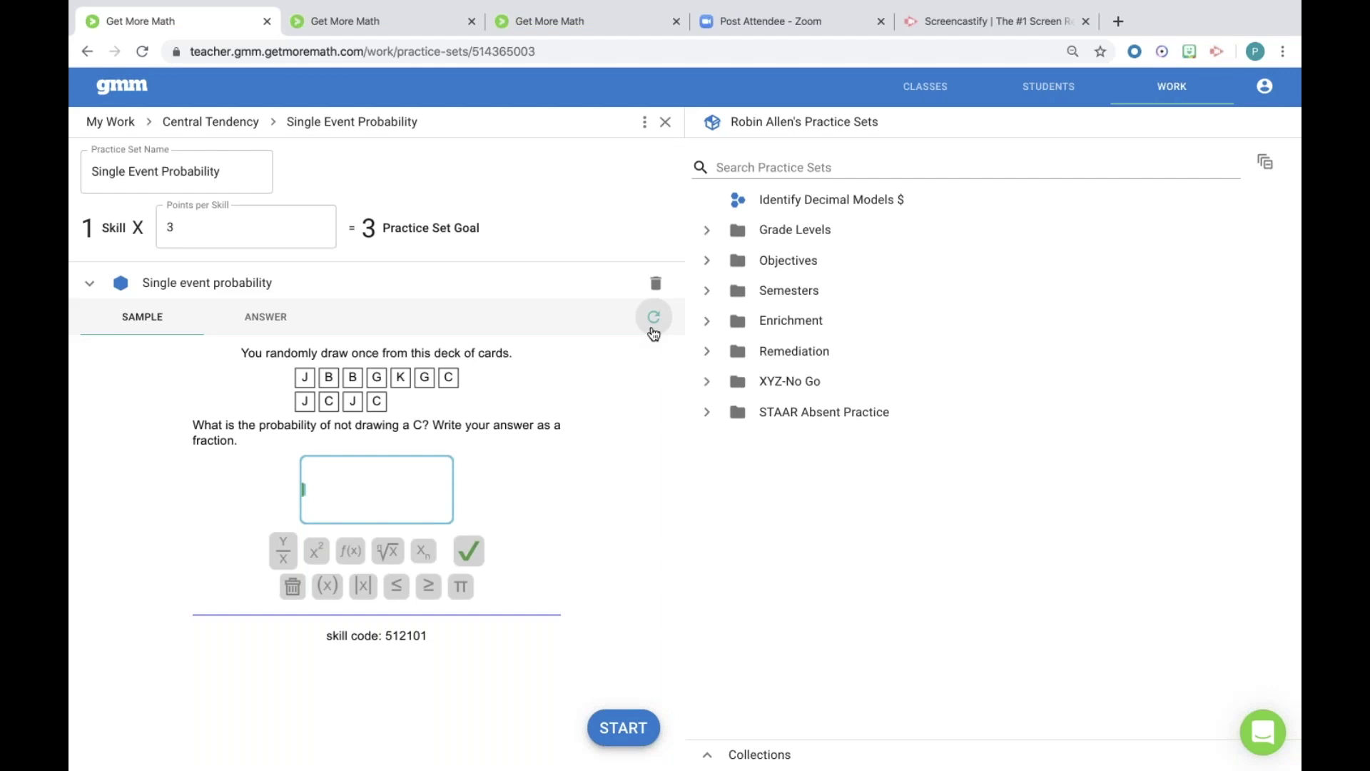
left_click(652, 328)
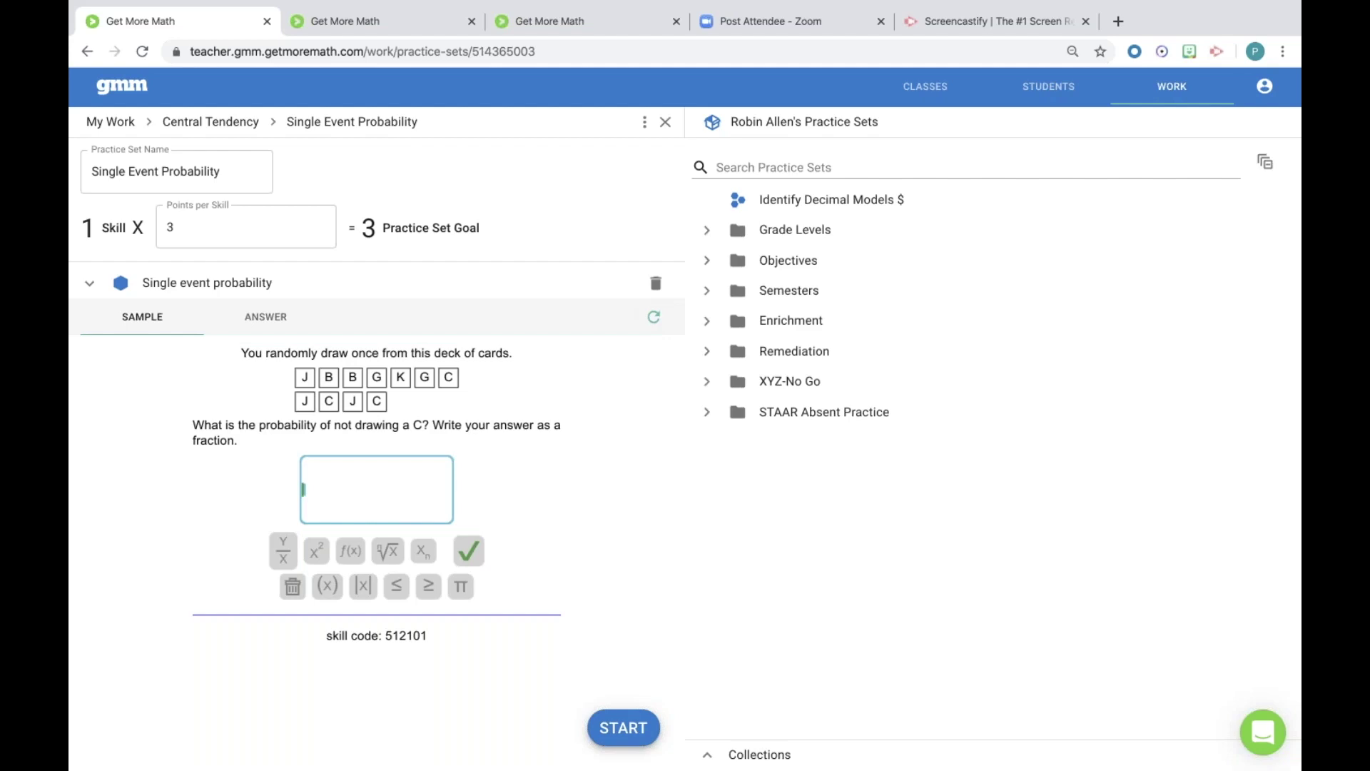
Step: Switch to the Webinar presentation in PowerPoint and go past the spinner and marble problems to blank slide 14
key("ctrl+Up")
left_click(619, 528)
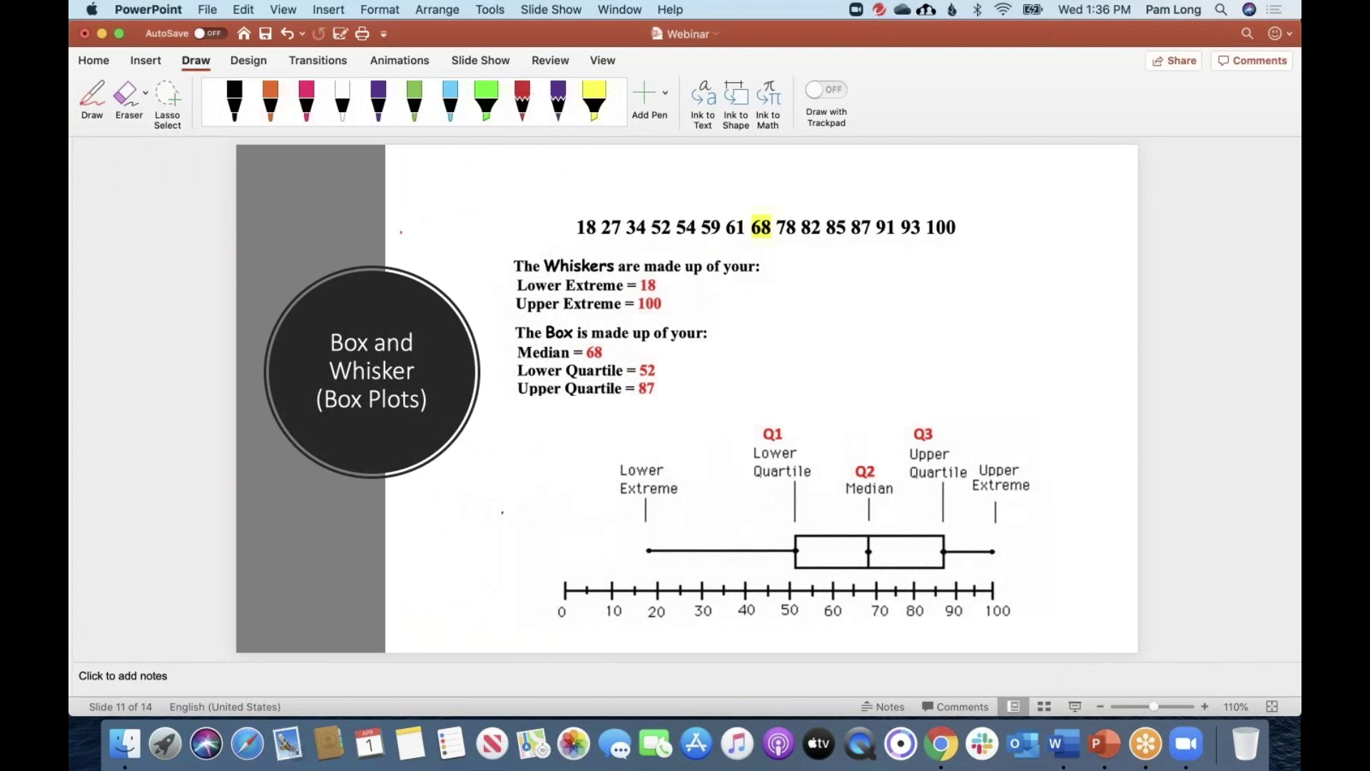
left_click(404, 494)
scroll(404, 495, "down", 2)
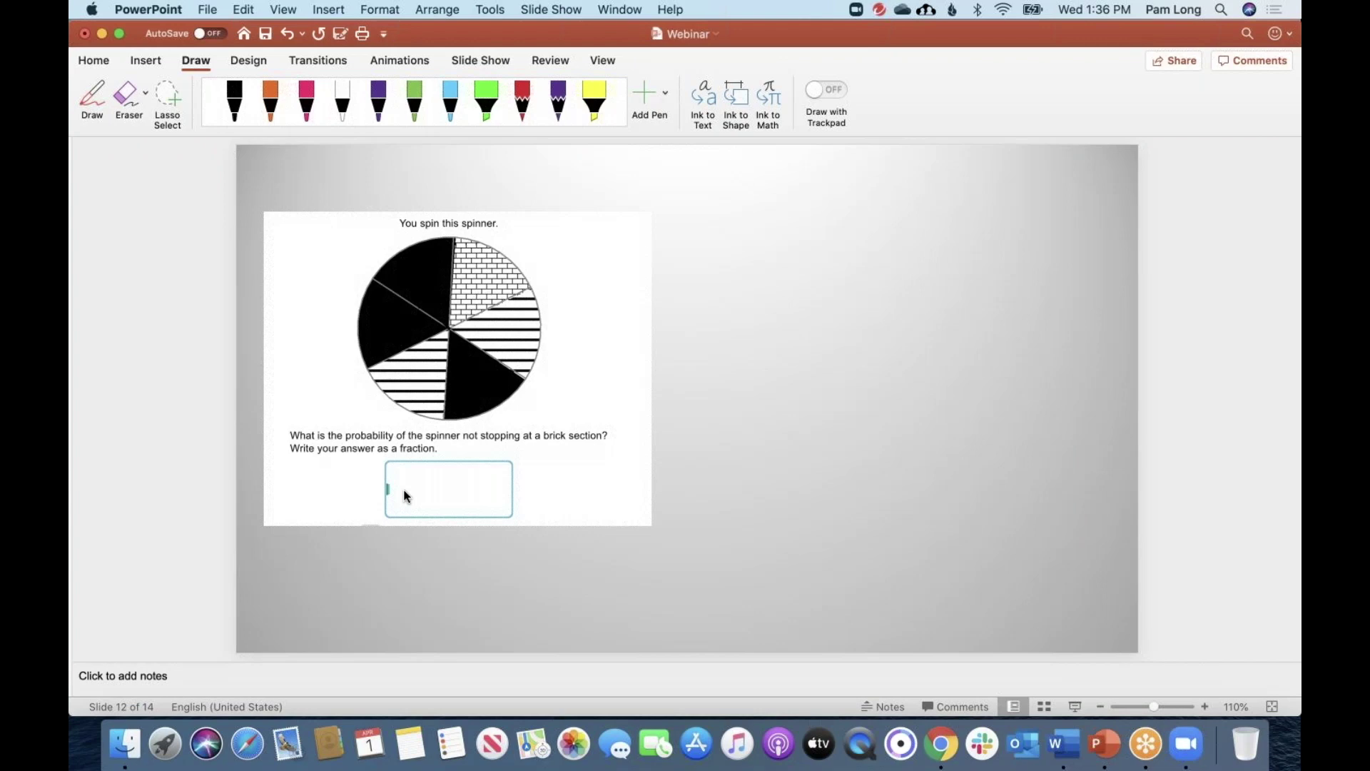
scroll(404, 492, "down", 2)
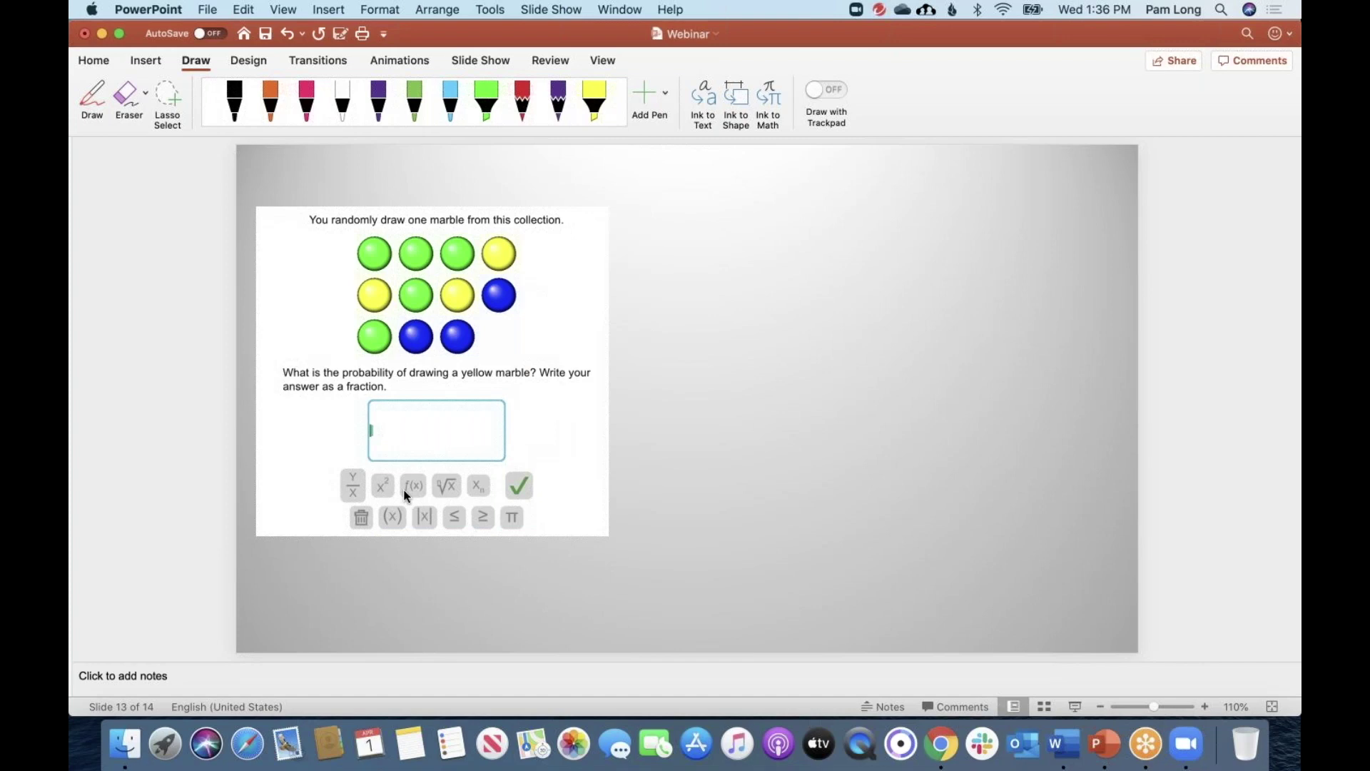
scroll(404, 495, "down", 2)
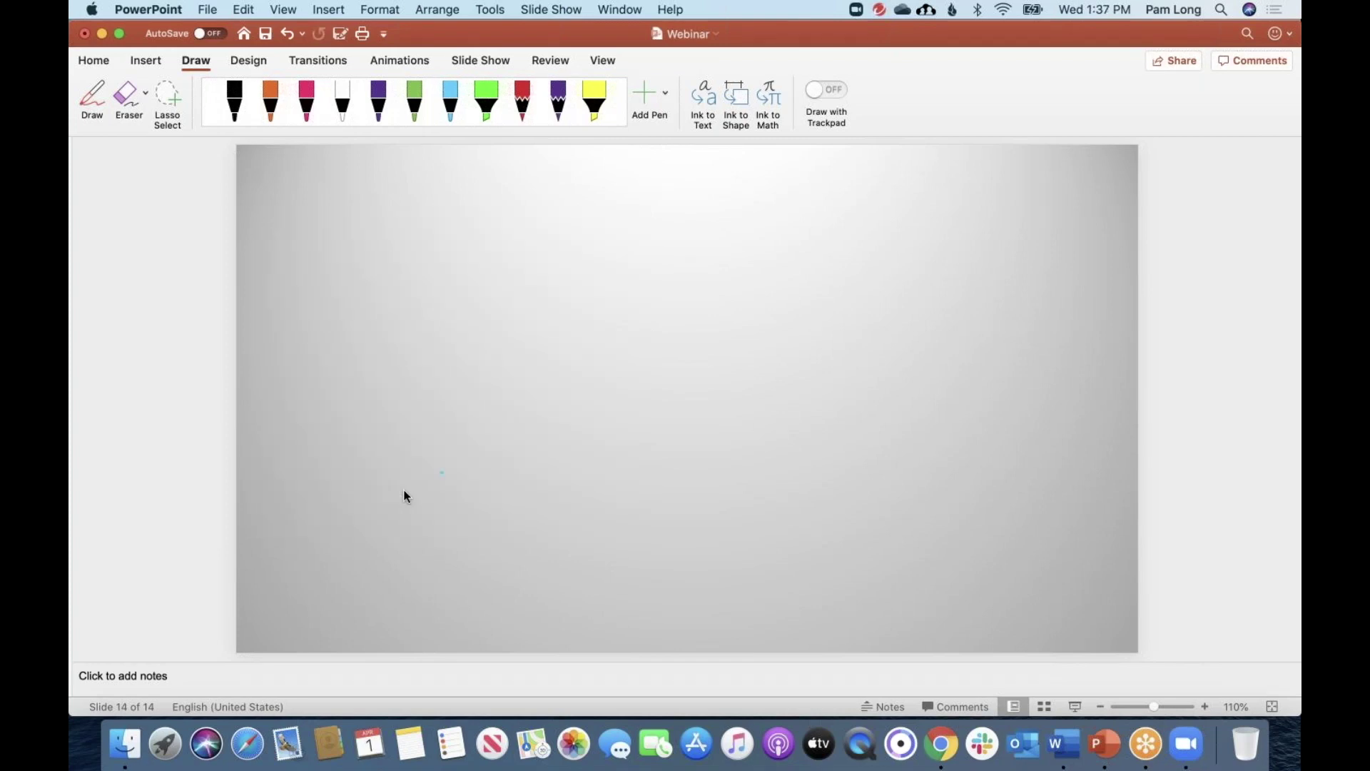
Step: Paste the deck-of-cards problem image on slide 14, shrink it into the slide's left half, dismiss the design suggestions, and return to slide 12
key("super+v")
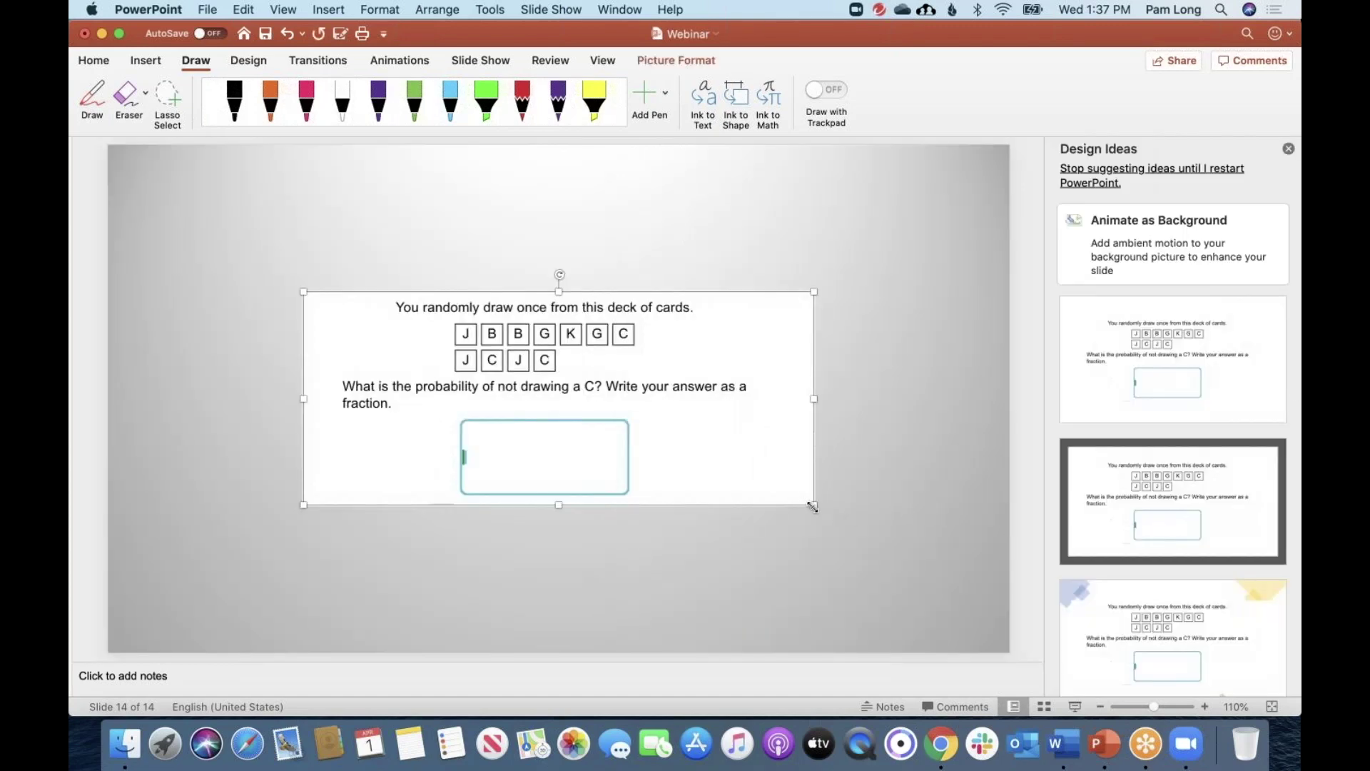
left_click_drag(813, 505, 488, 434)
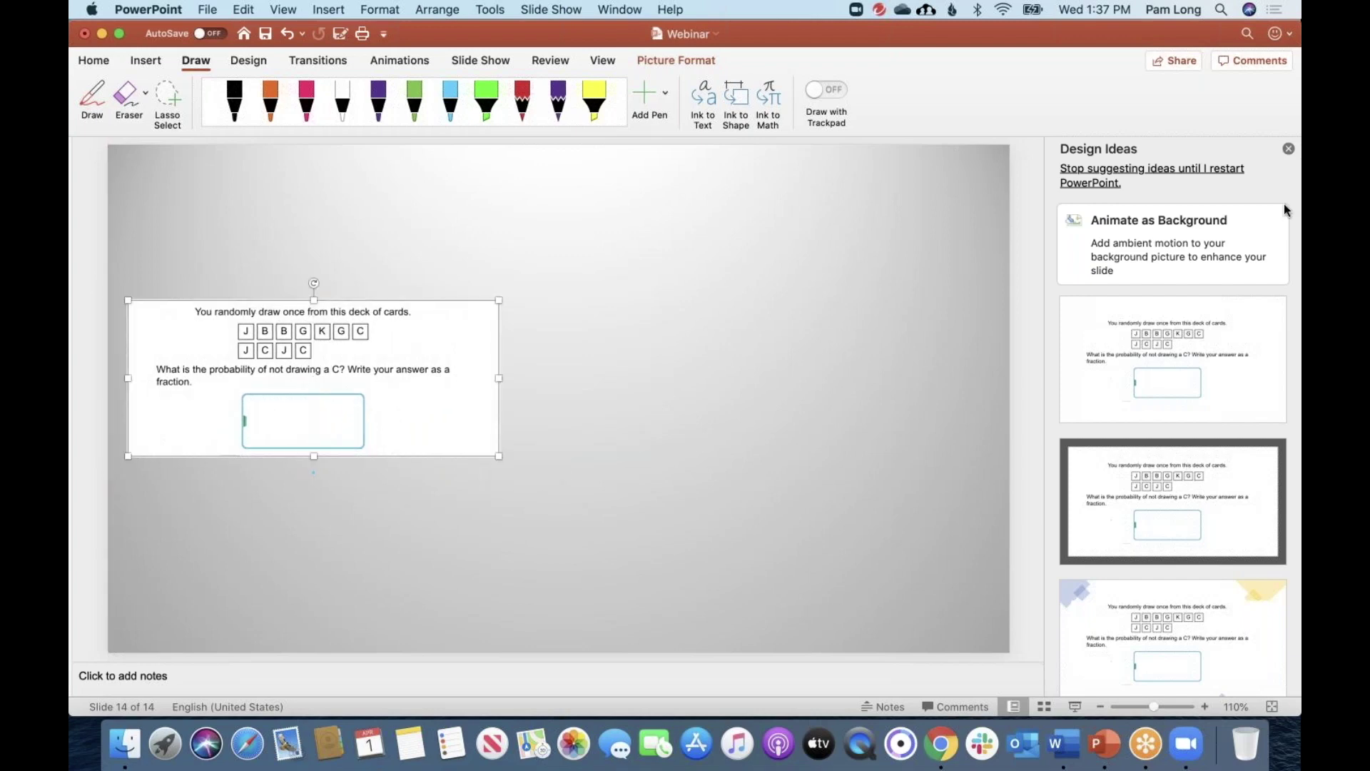
left_click(1288, 150)
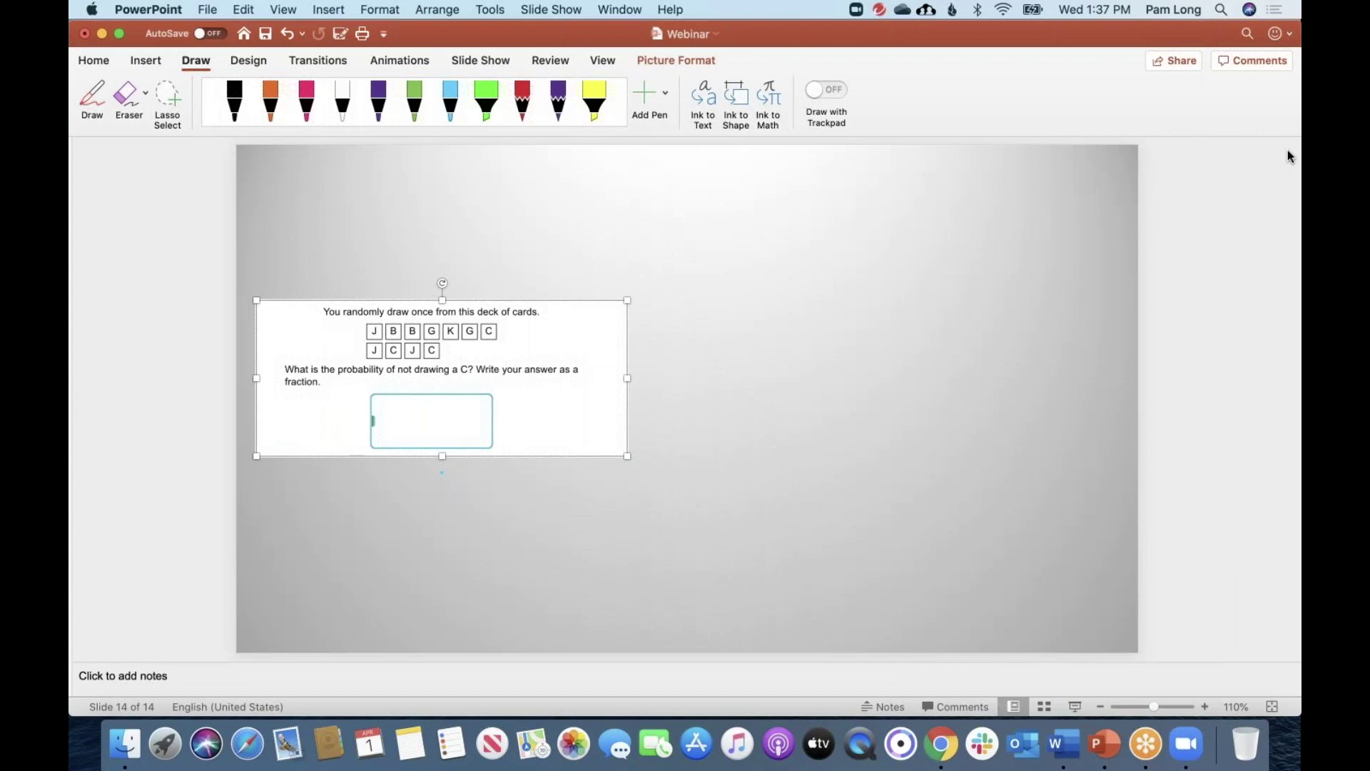
key("Escape")
key("Page_Up")
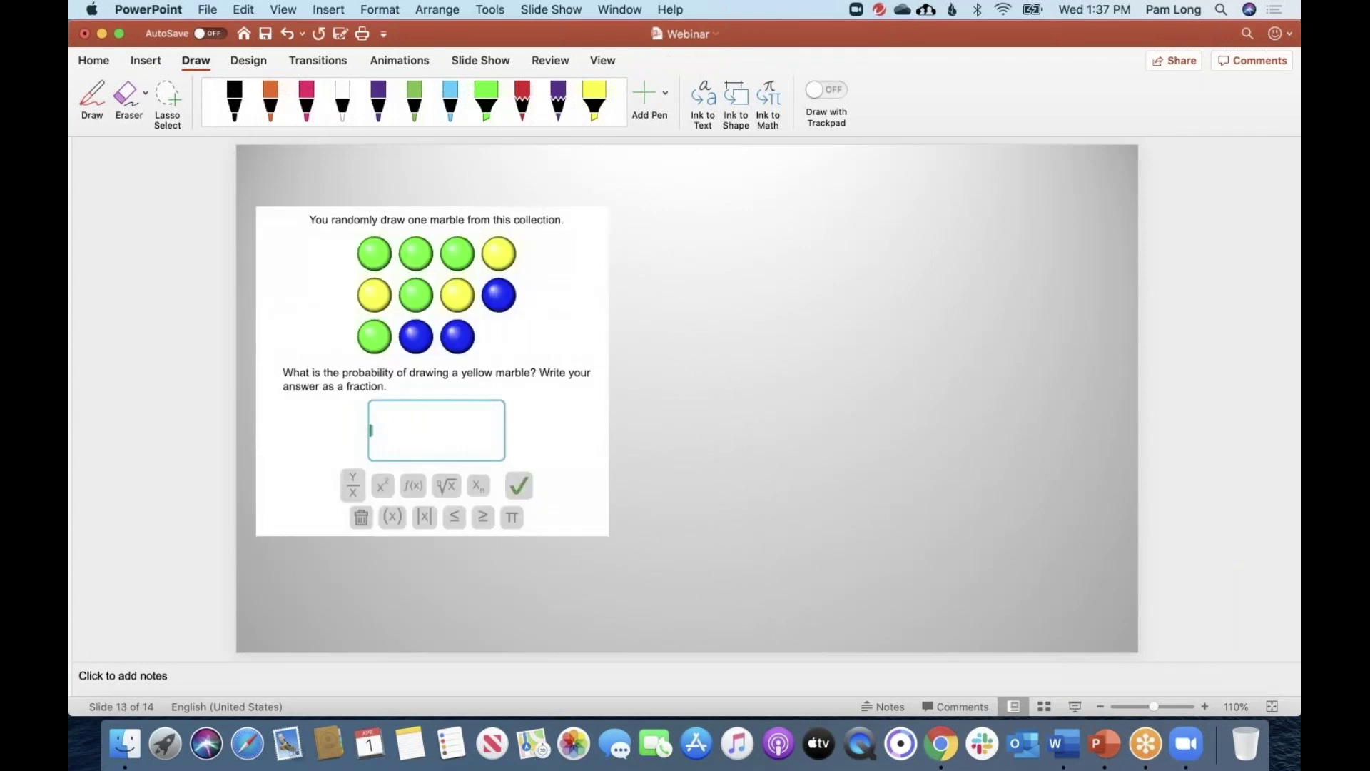
key("Page_Up")
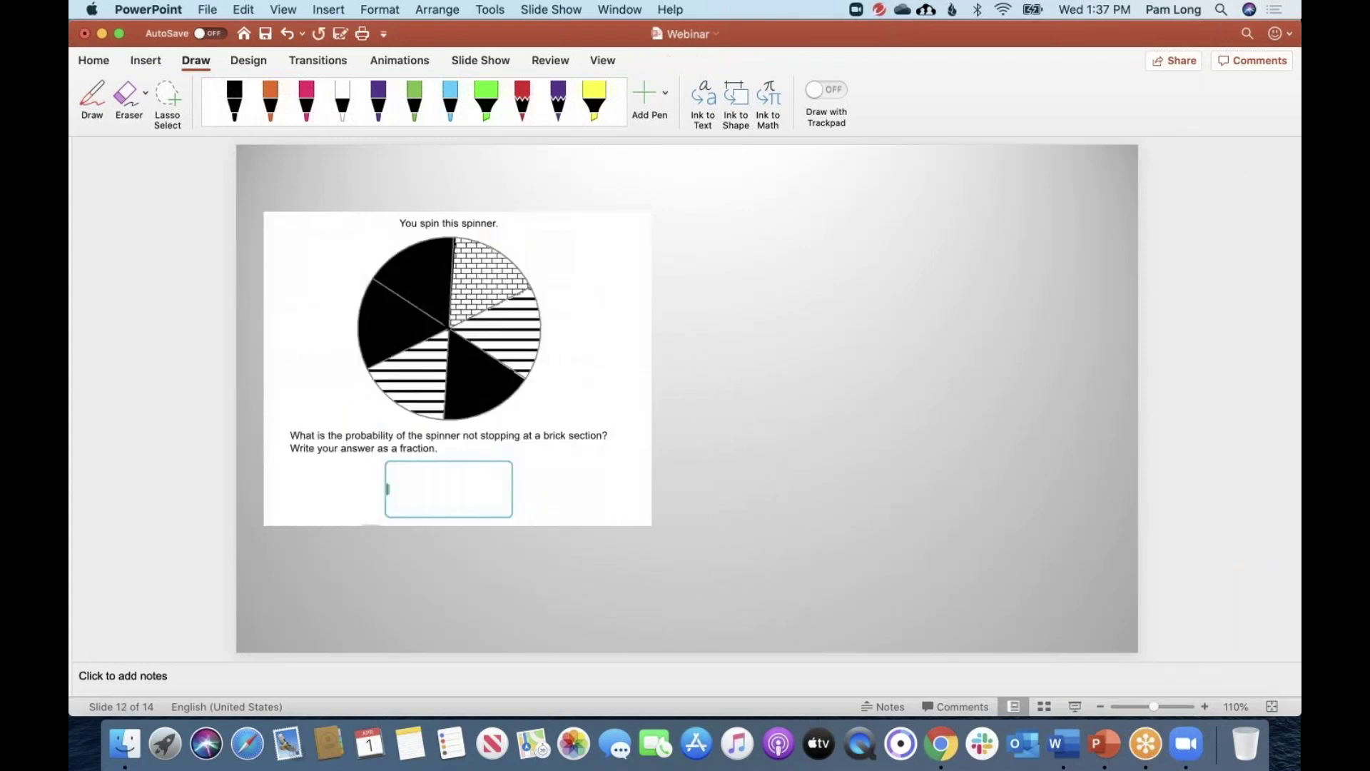
Step: Switch to Get More Math in Chrome and start the Single Event Probability practice set for Period 1b
key("ctrl+Up")
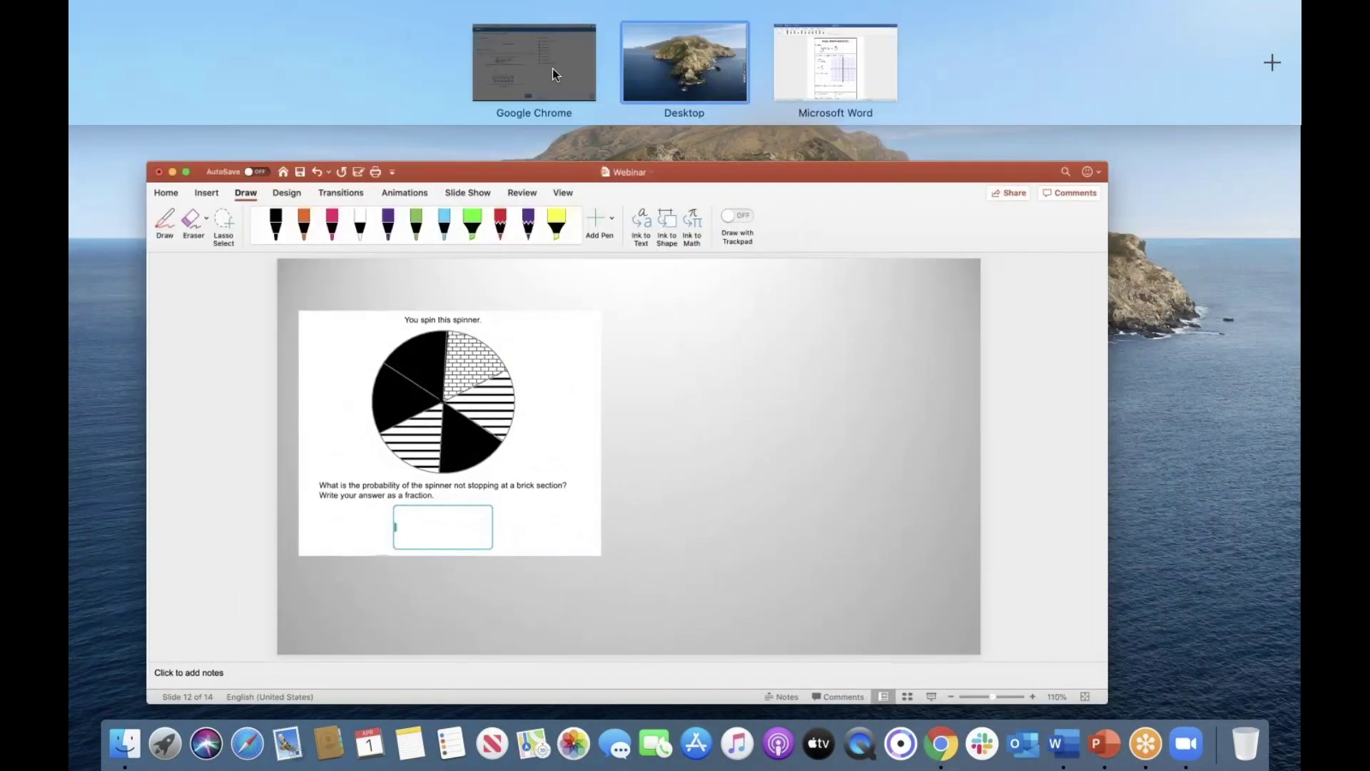
left_click(552, 67)
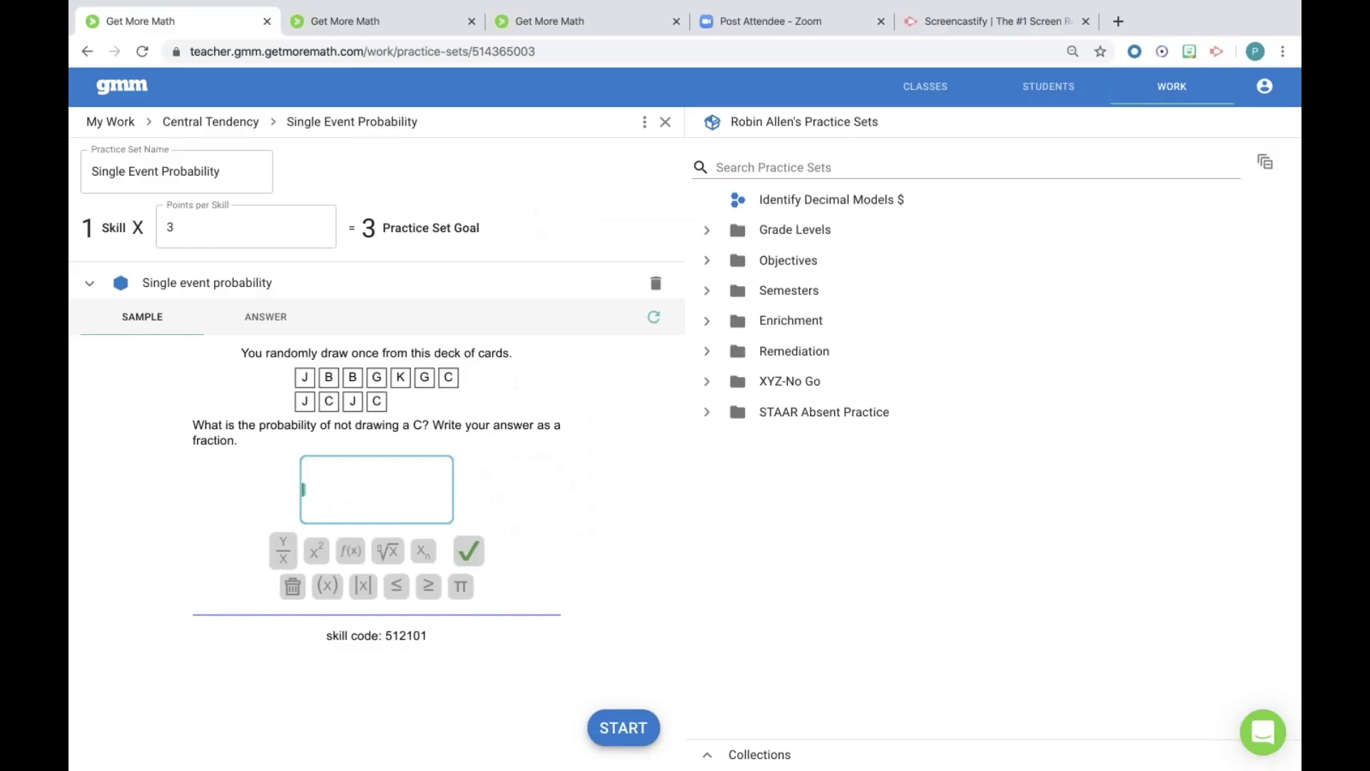
left_click(631, 740)
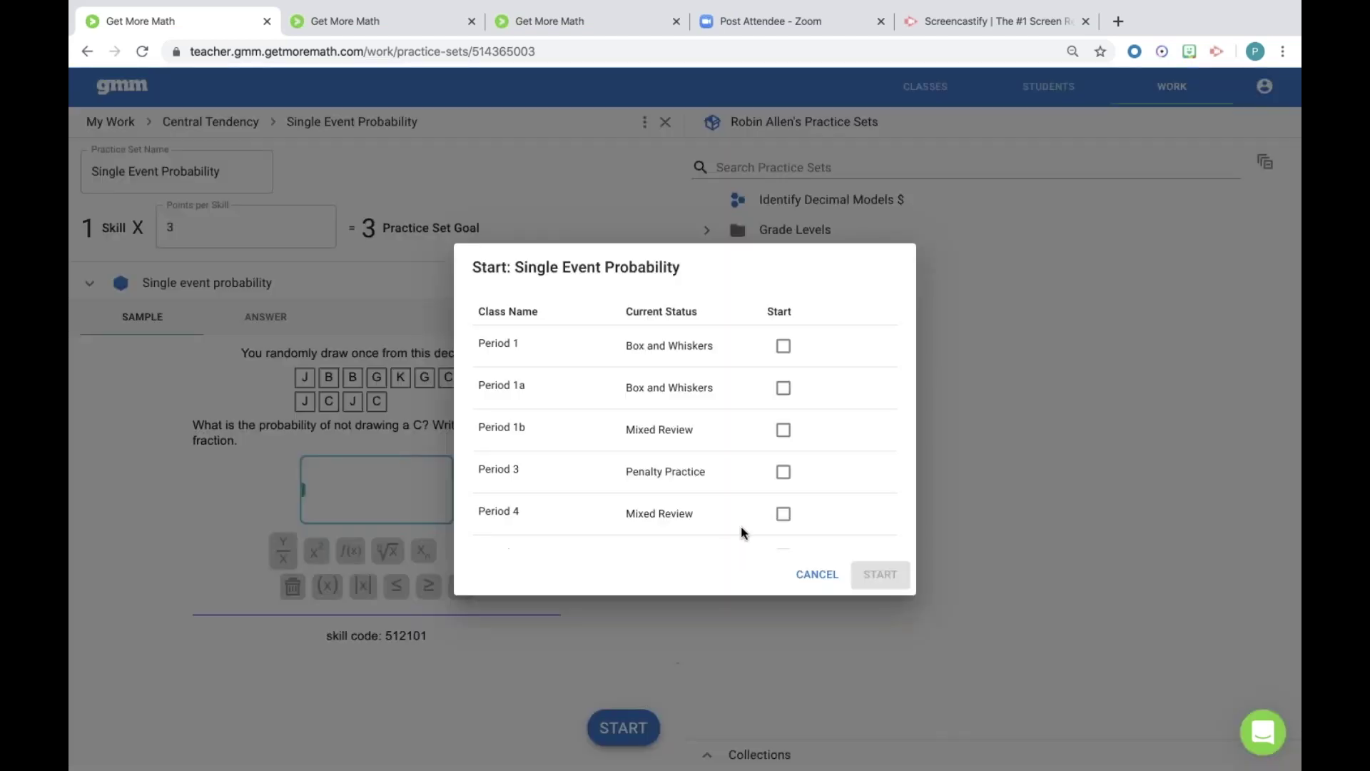
left_click(785, 435)
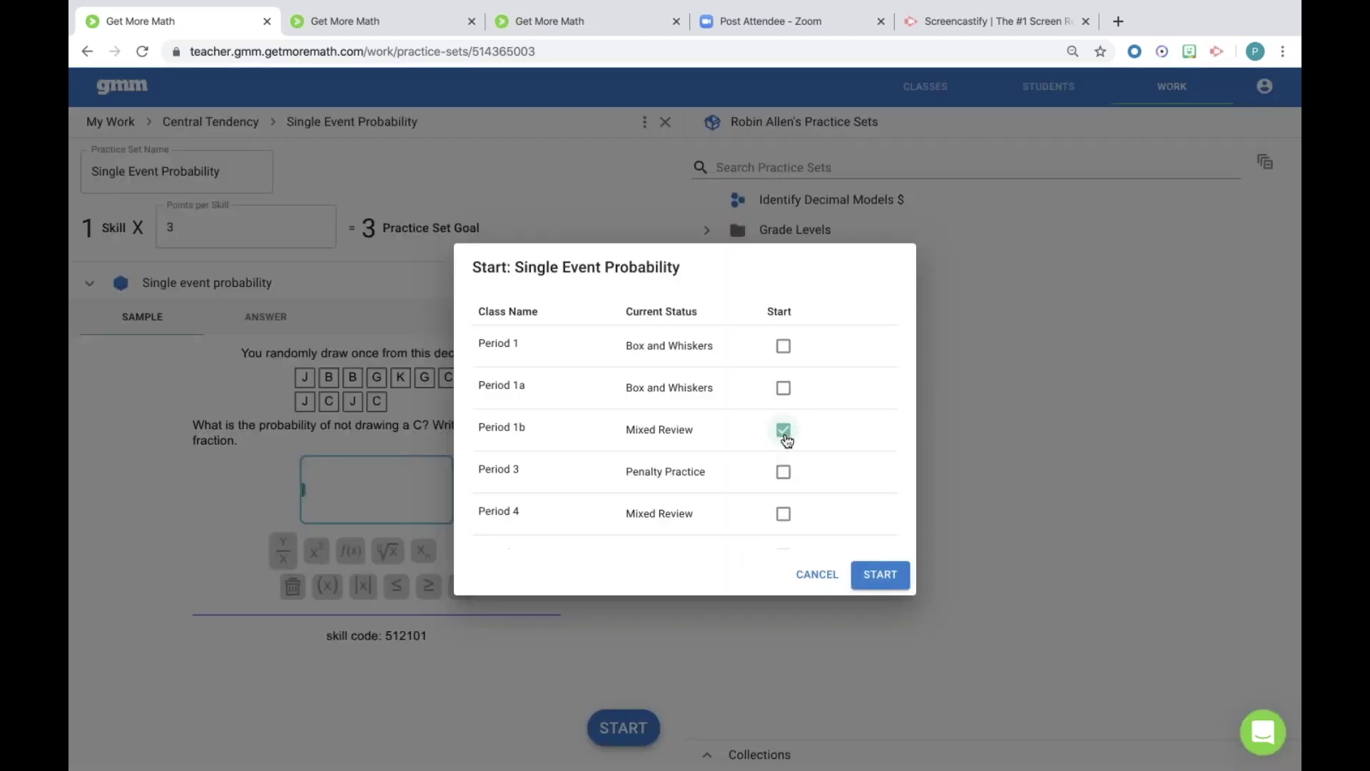
left_click(880, 574)
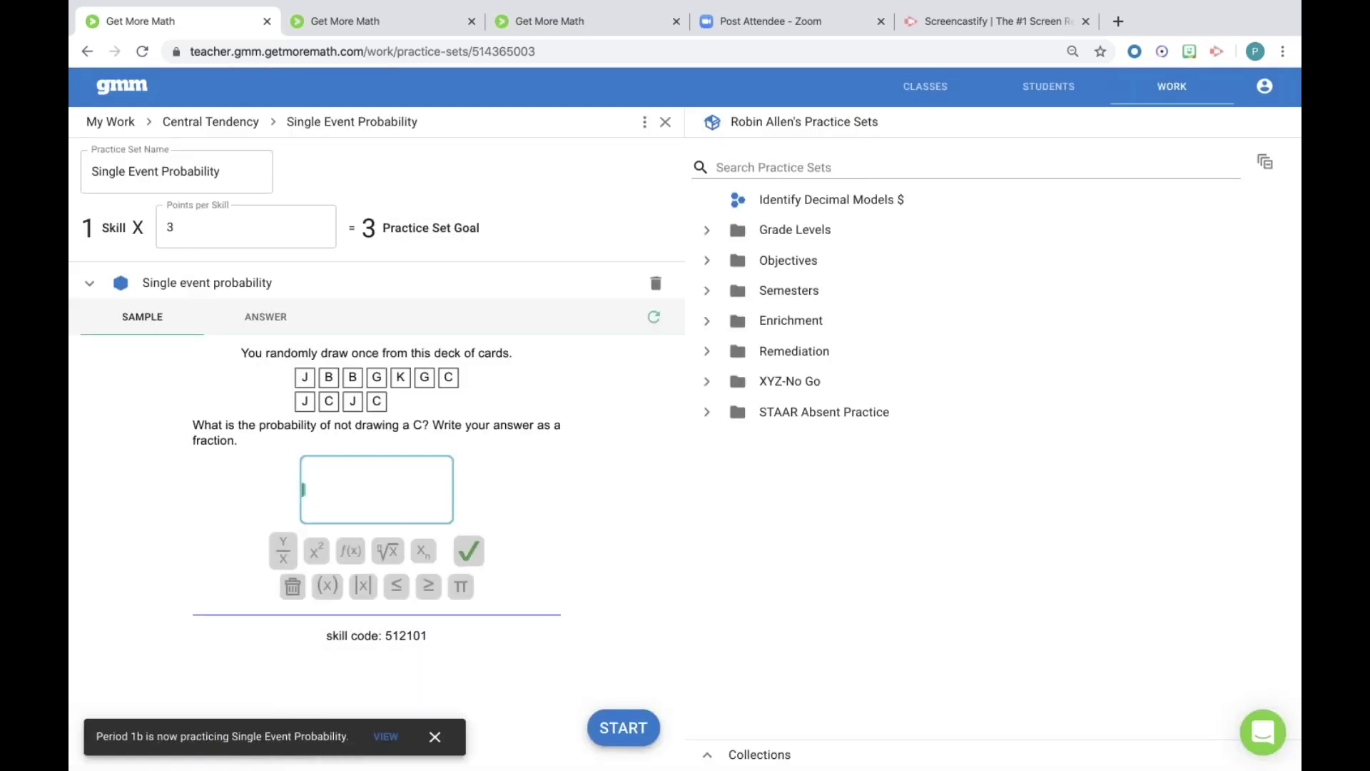
Step: Open Period 1b's mixed review and expand the Single event probability skill to examine its sample problem and the skills below it
left_click(930, 96)
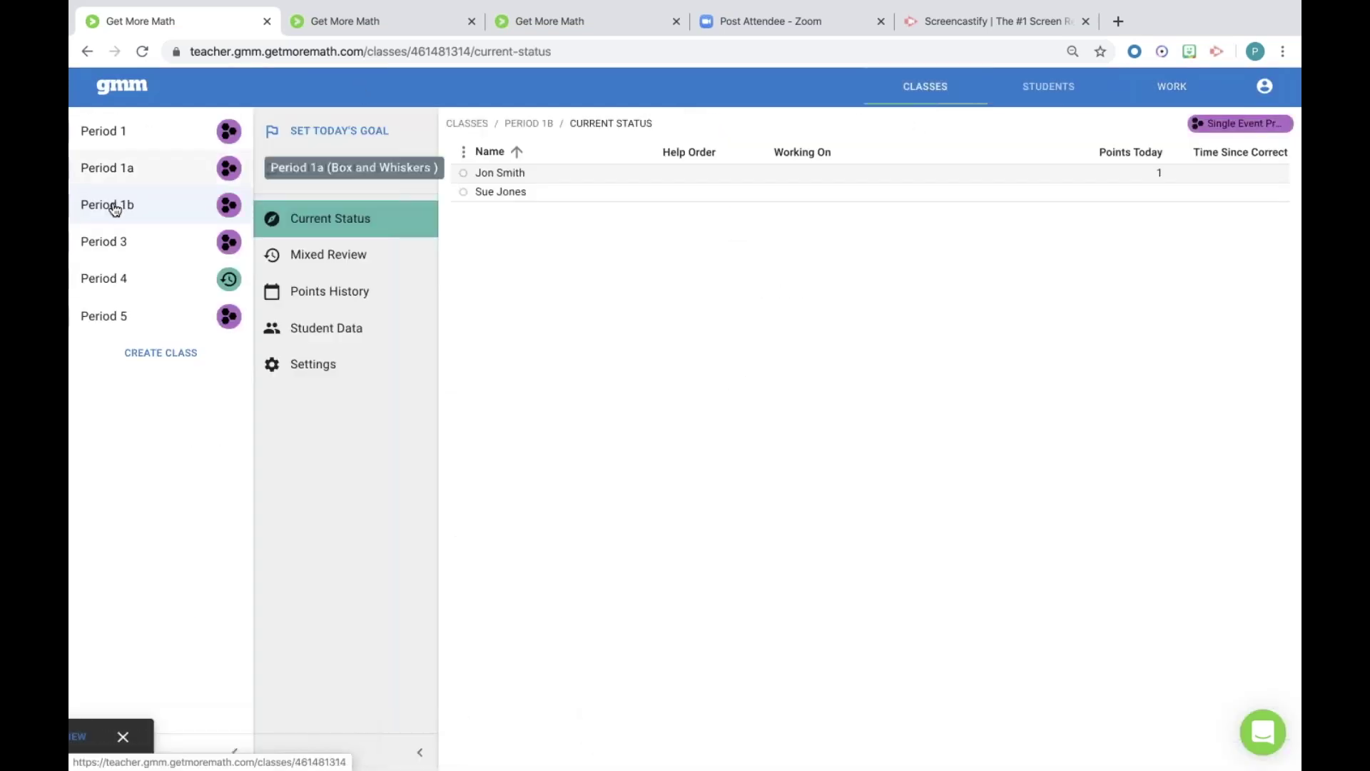
left_click(328, 265)
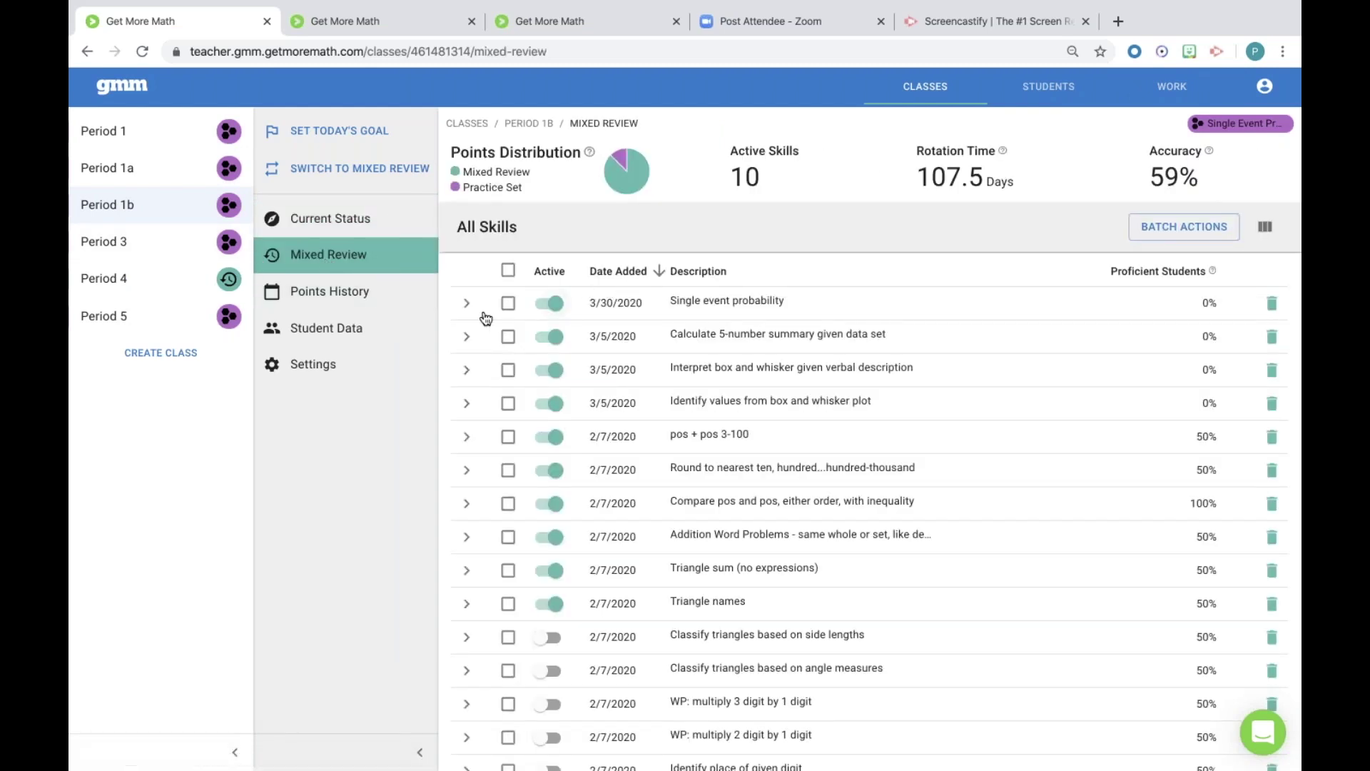
left_click(466, 306)
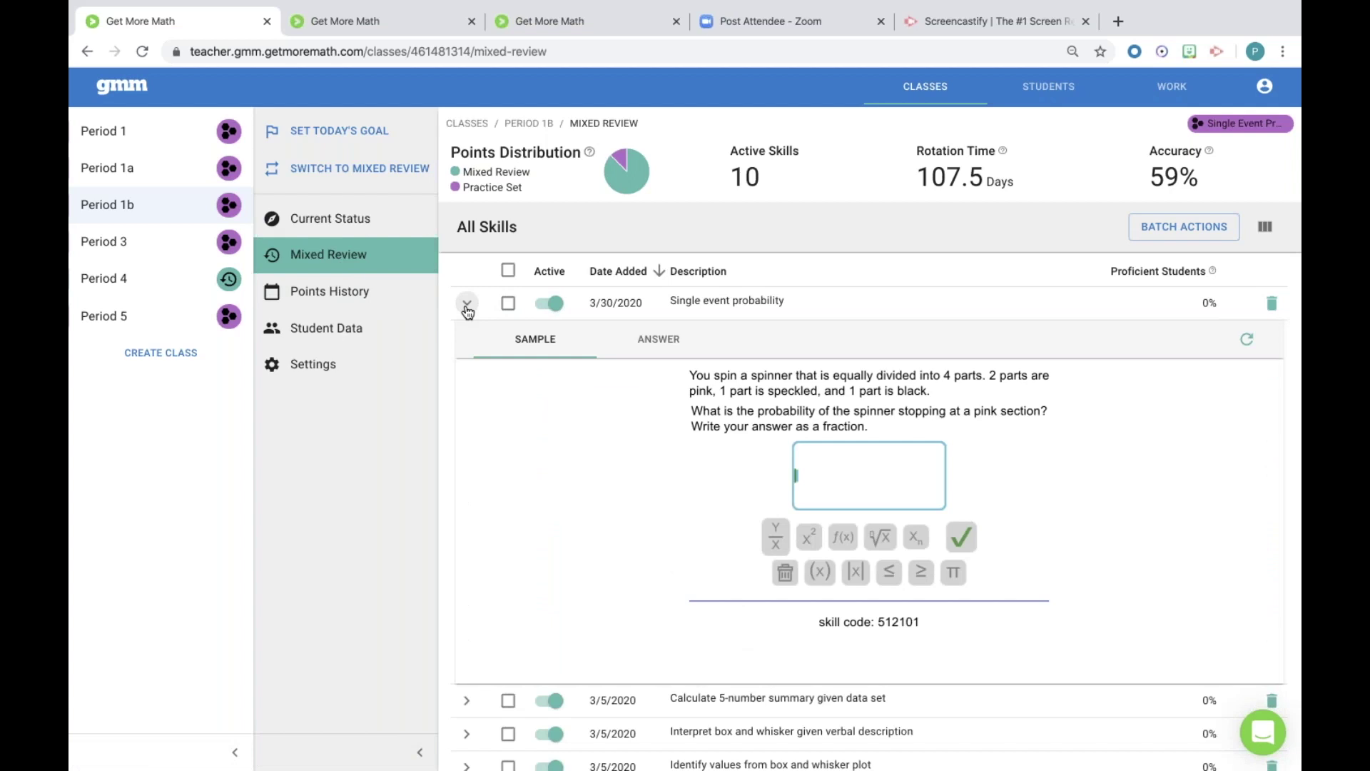
scroll(468, 312, "down", 3)
scroll(869, 457, "down", 2)
scroll(870, 456, "up", 2)
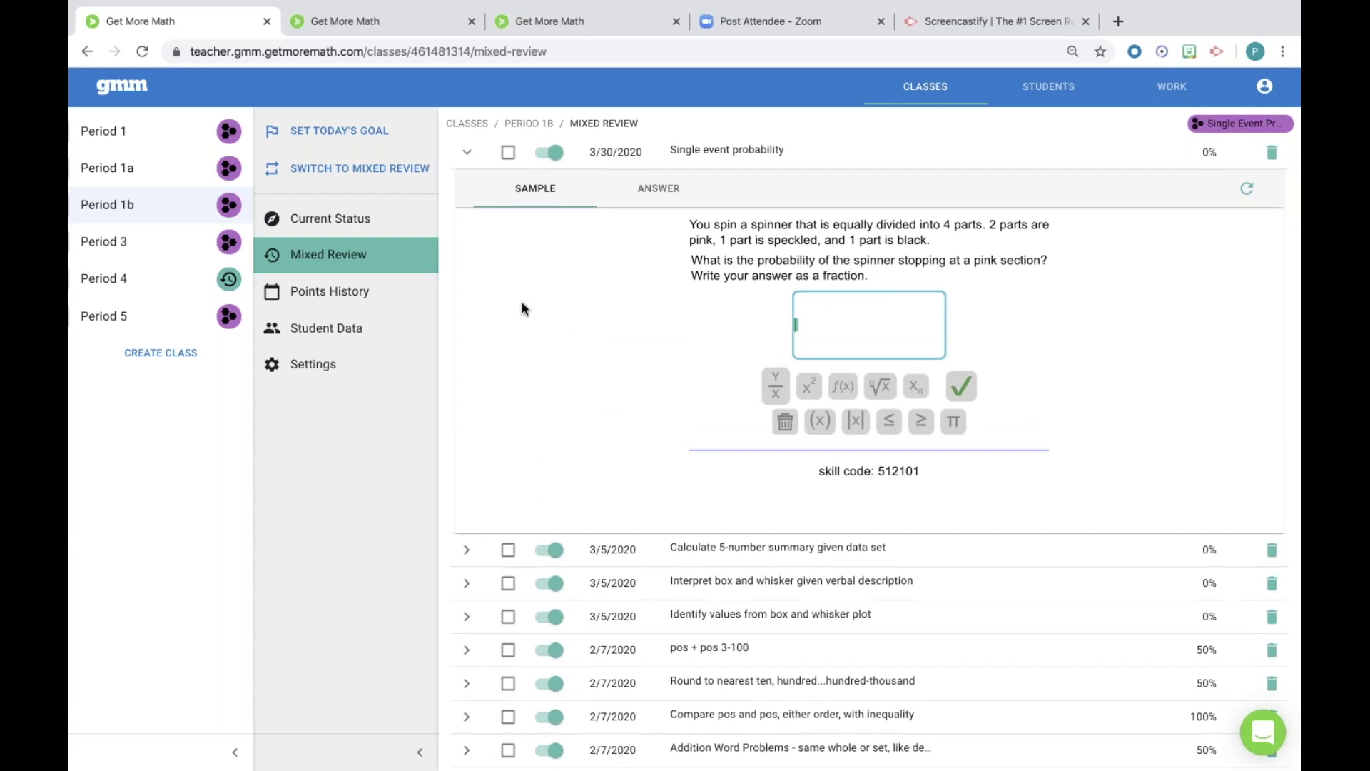
Step: Log in to the Get More Math student page with the prefilled student credentials to open the assigned practice
left_click(578, 28)
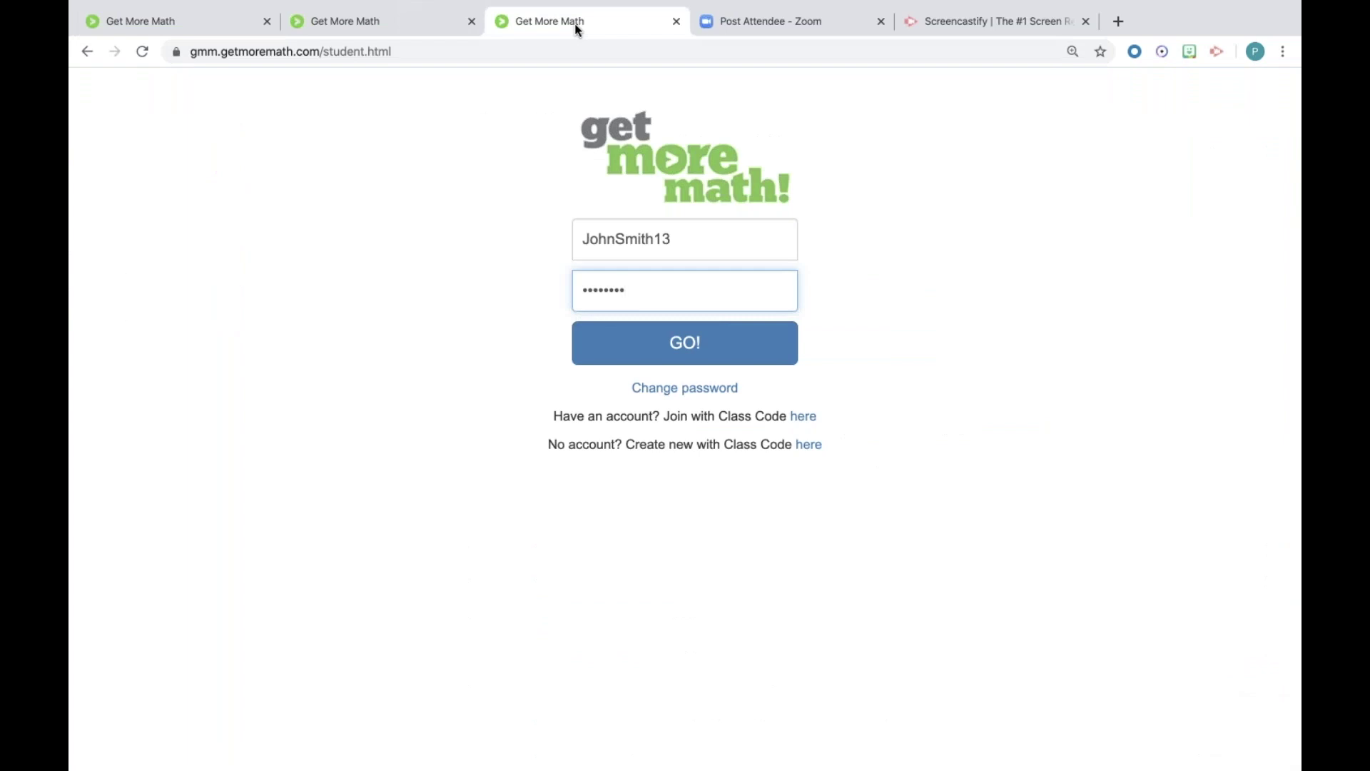
left_click(699, 346)
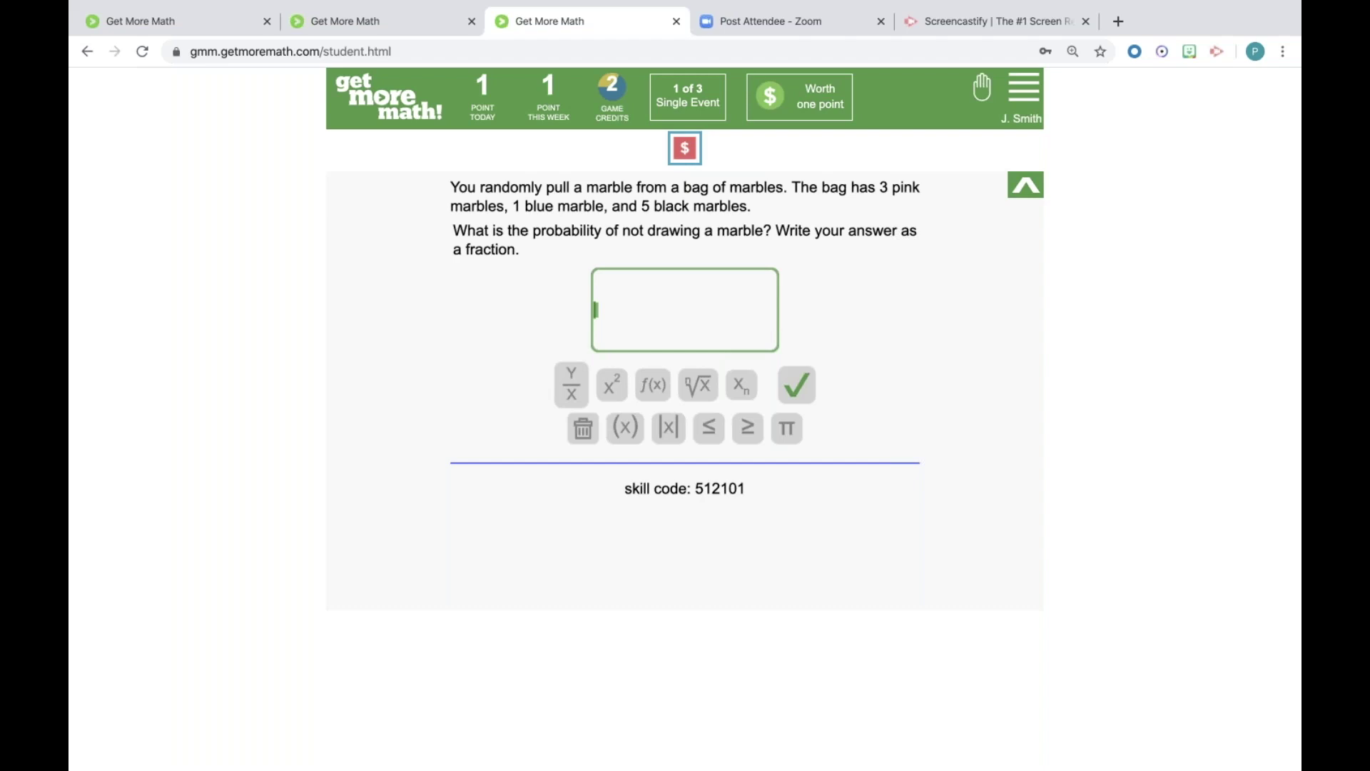
Step: Start a Screencastify desktop recording of the entire screen with microphone and webcam on, and close the webcam preview
left_click(944, 28)
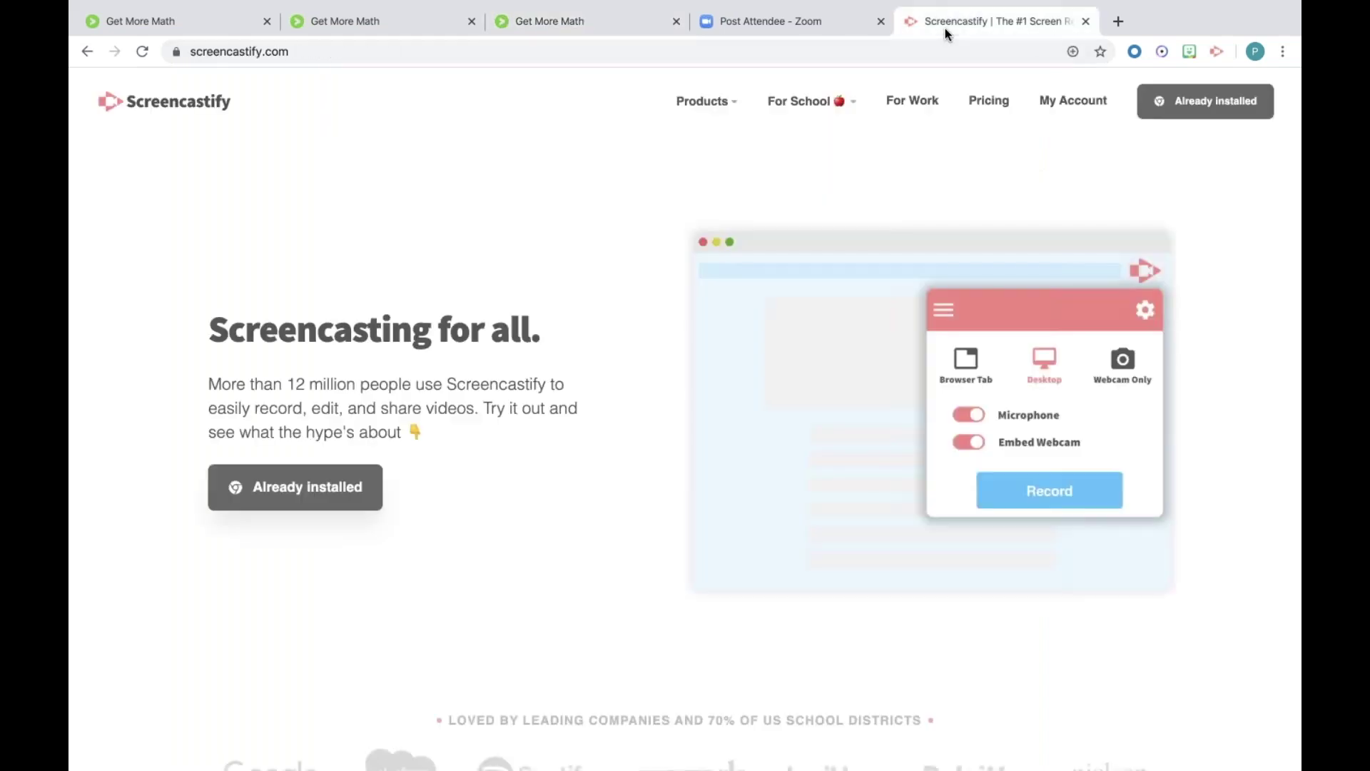
left_click(1218, 53)
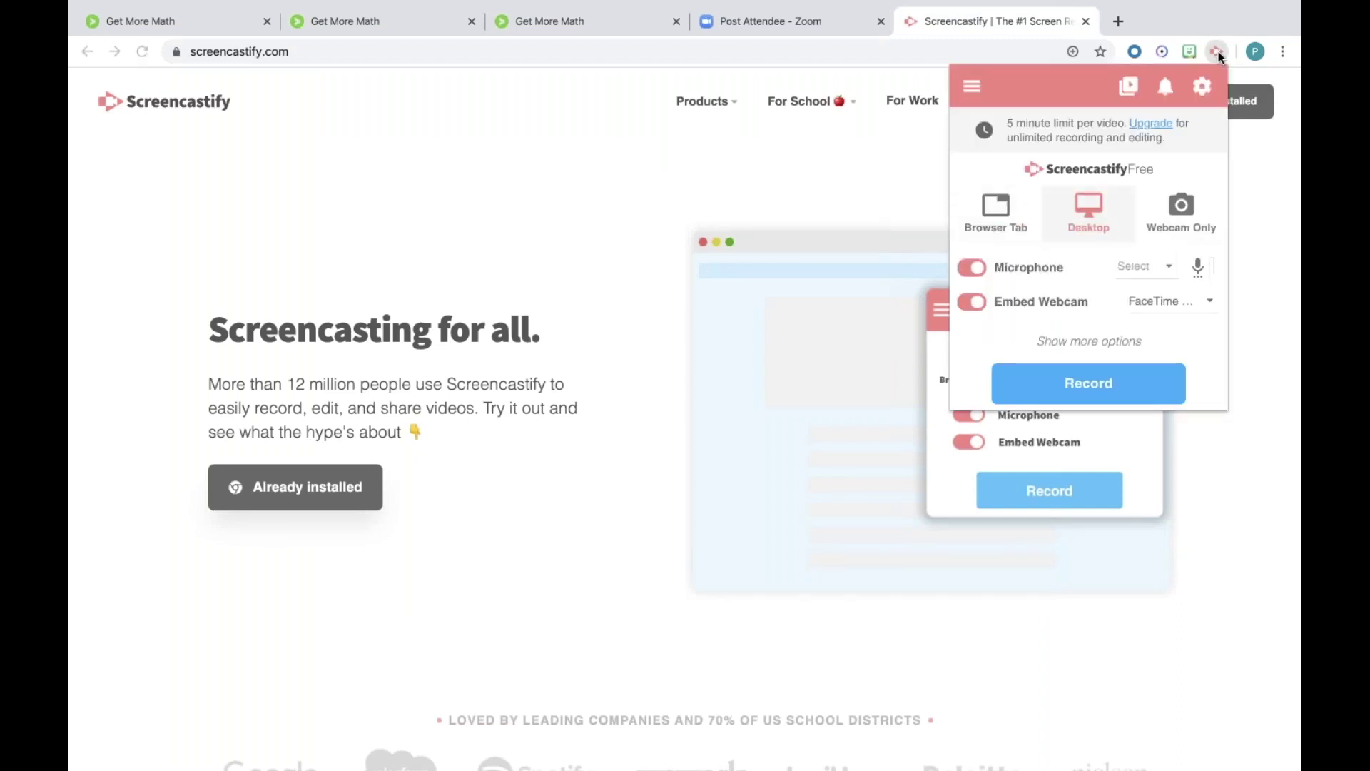
left_click(1088, 383)
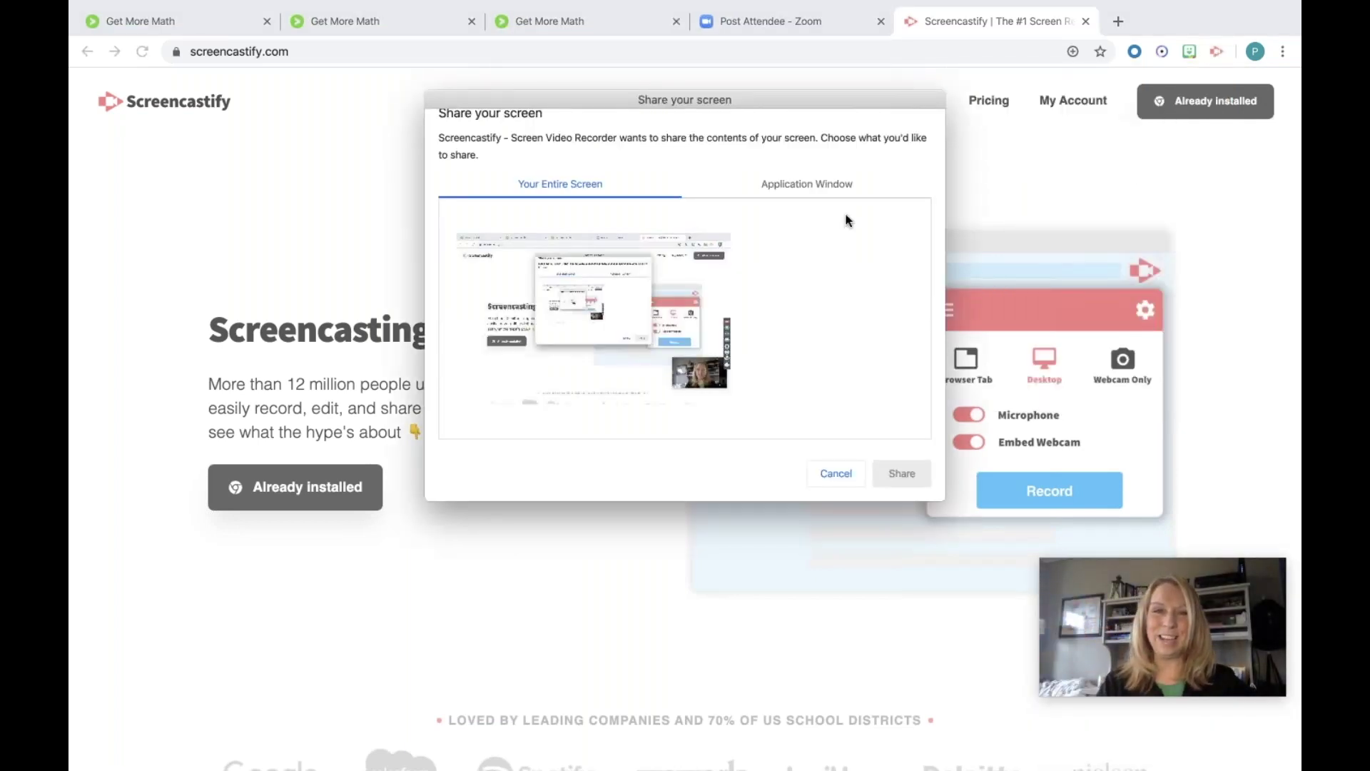
left_click(688, 289)
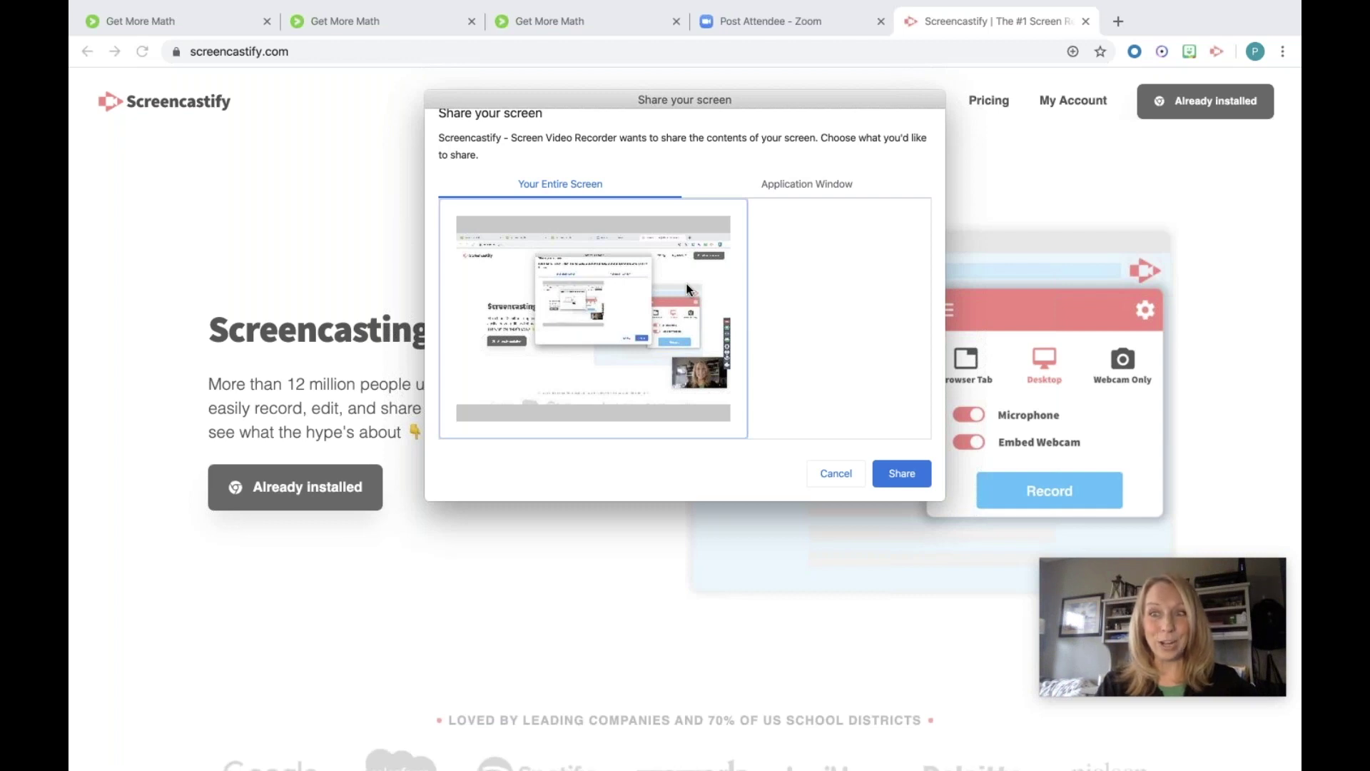
left_click(902, 474)
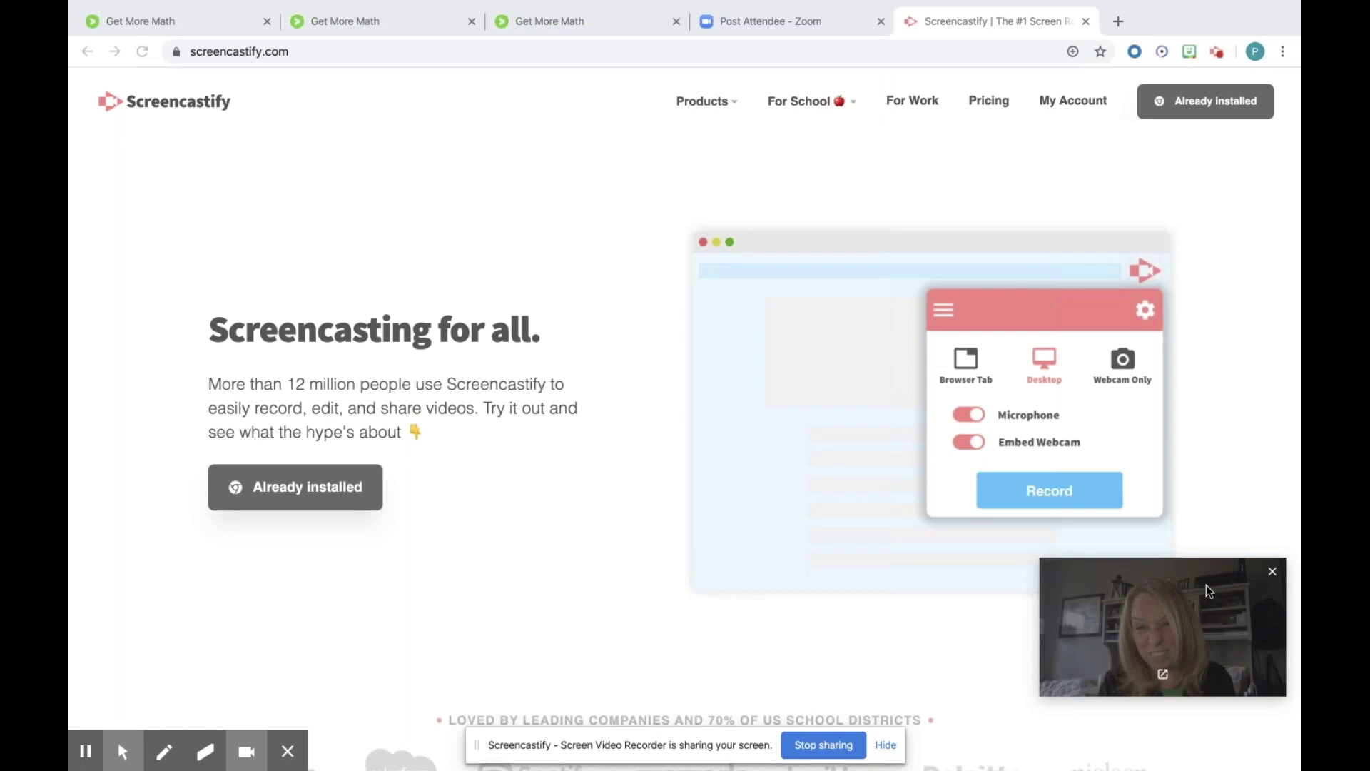
left_click(1271, 576)
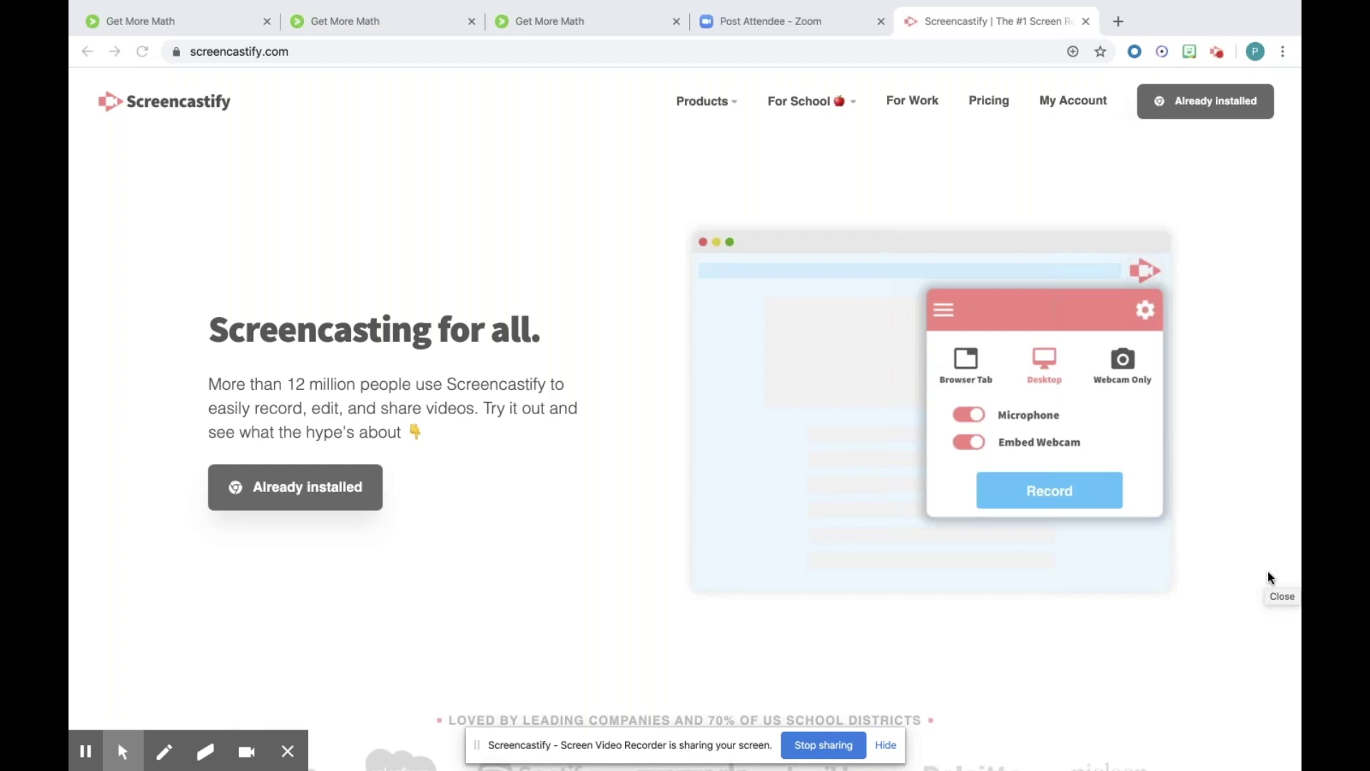
Step: Switch to the PowerPoint deck, circle the brick section of slide 12's spinner with the pink pen, and write 5/6 in the answer box
key("ctrl+Up")
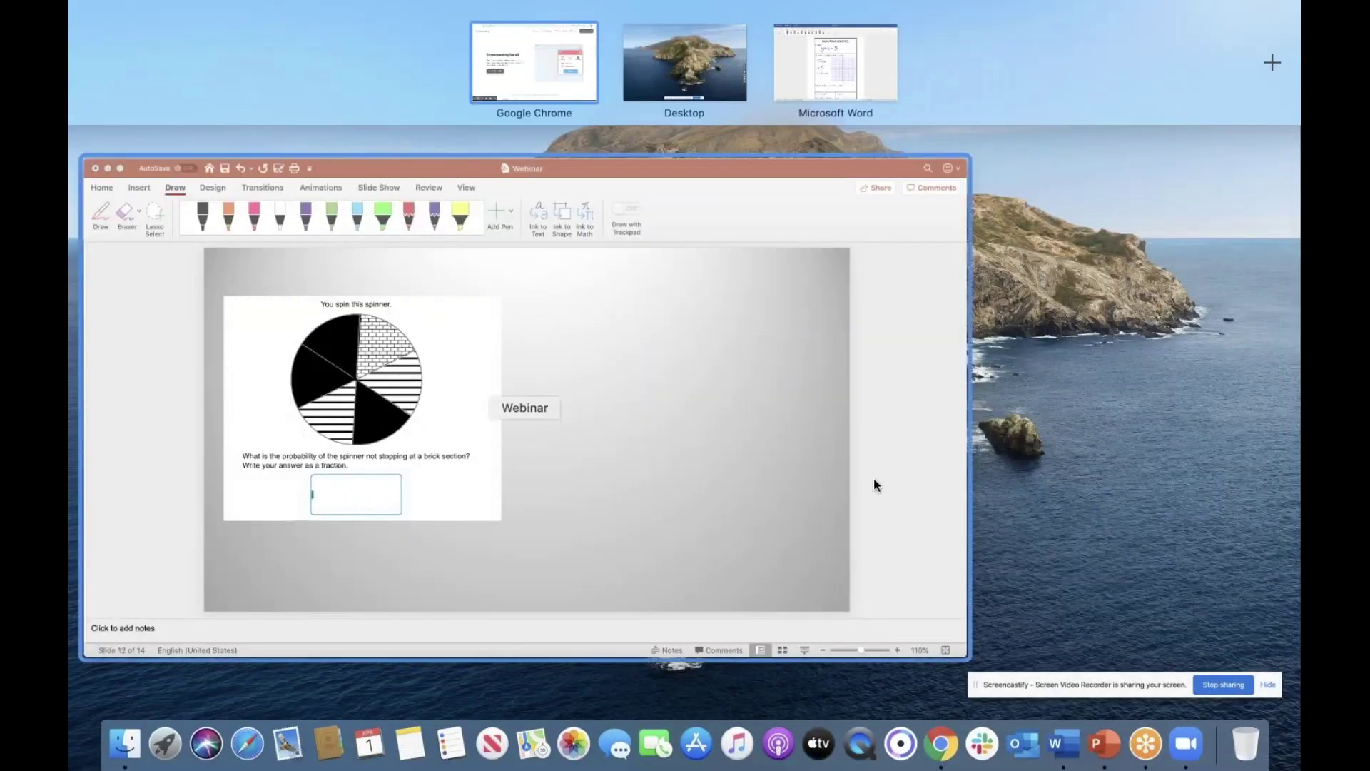
left_click(874, 478)
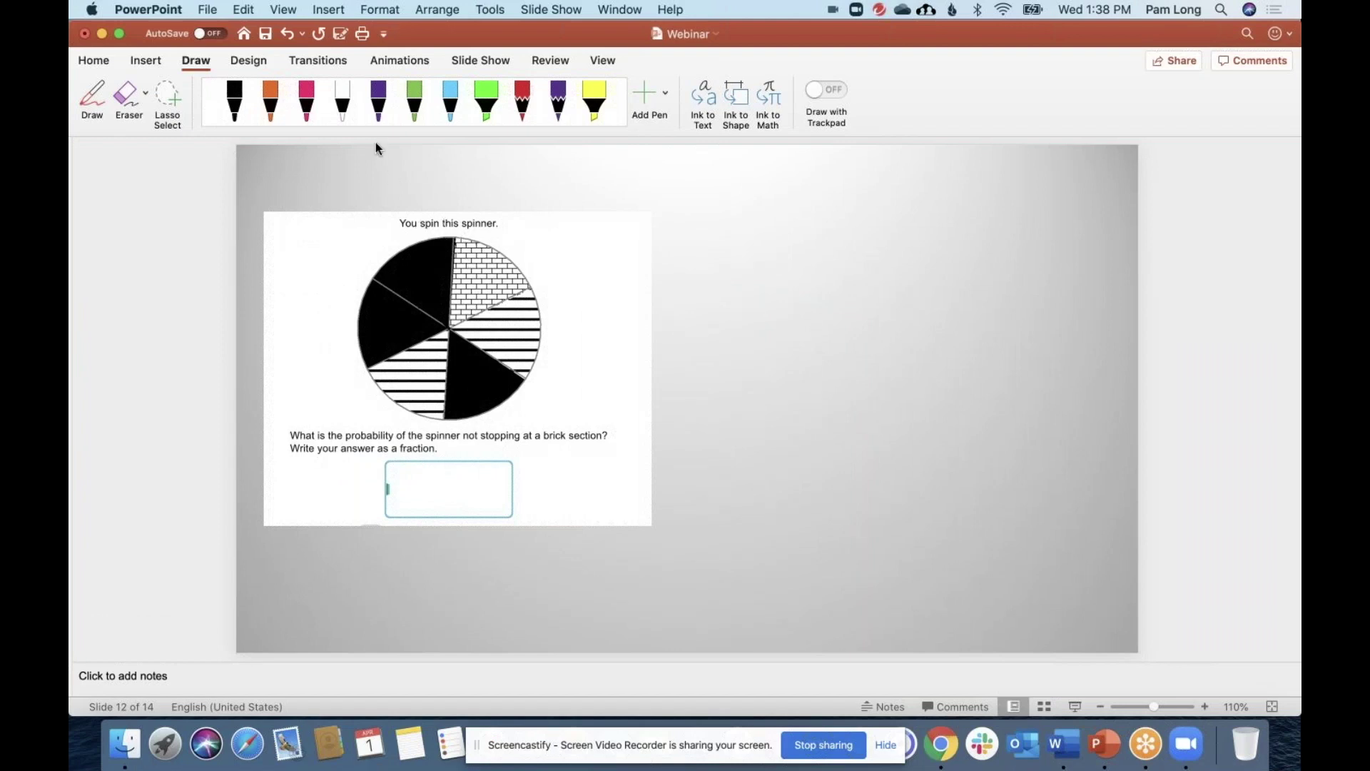
left_click(314, 104)
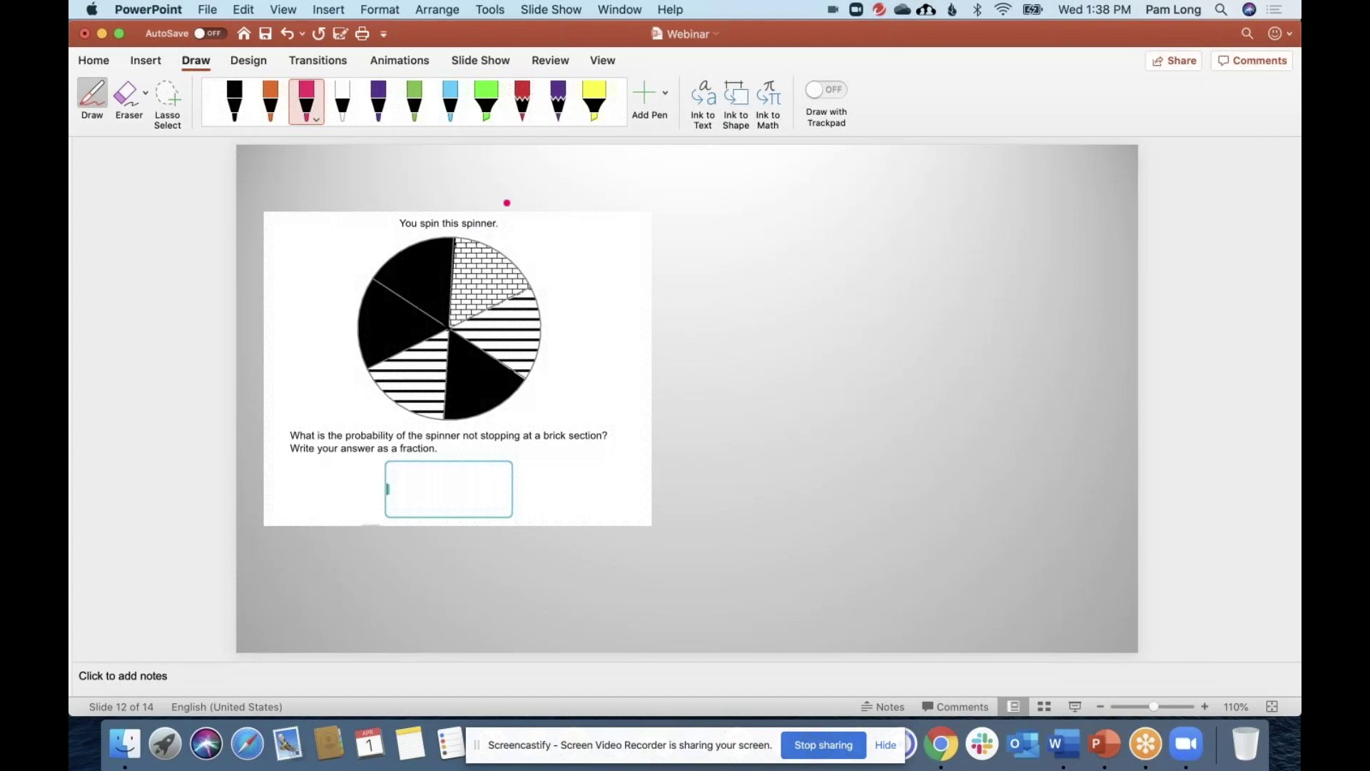
mouse_move(487, 239)
left_mouse_down()
mouse_move(461, 309)
mouse_move(535, 299)
mouse_move(468, 243)
left_mouse_up()
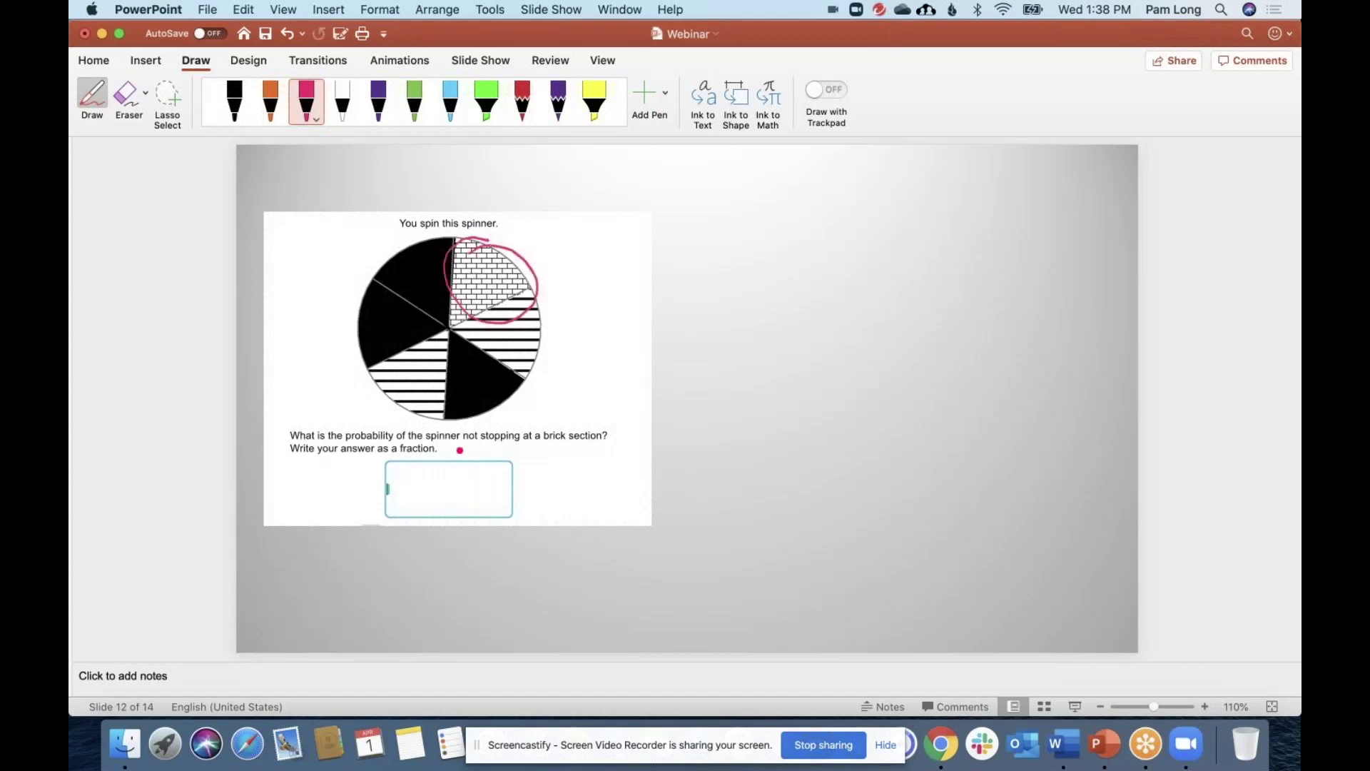
mouse_move(409, 465)
left_mouse_down()
mouse_move(425, 486)
mouse_move(410, 493)
left_mouse_up()
mouse_move(409, 467)
left_mouse_down()
mouse_move(427, 464)
mouse_move(440, 506)
mouse_move(466, 493)
left_mouse_up()
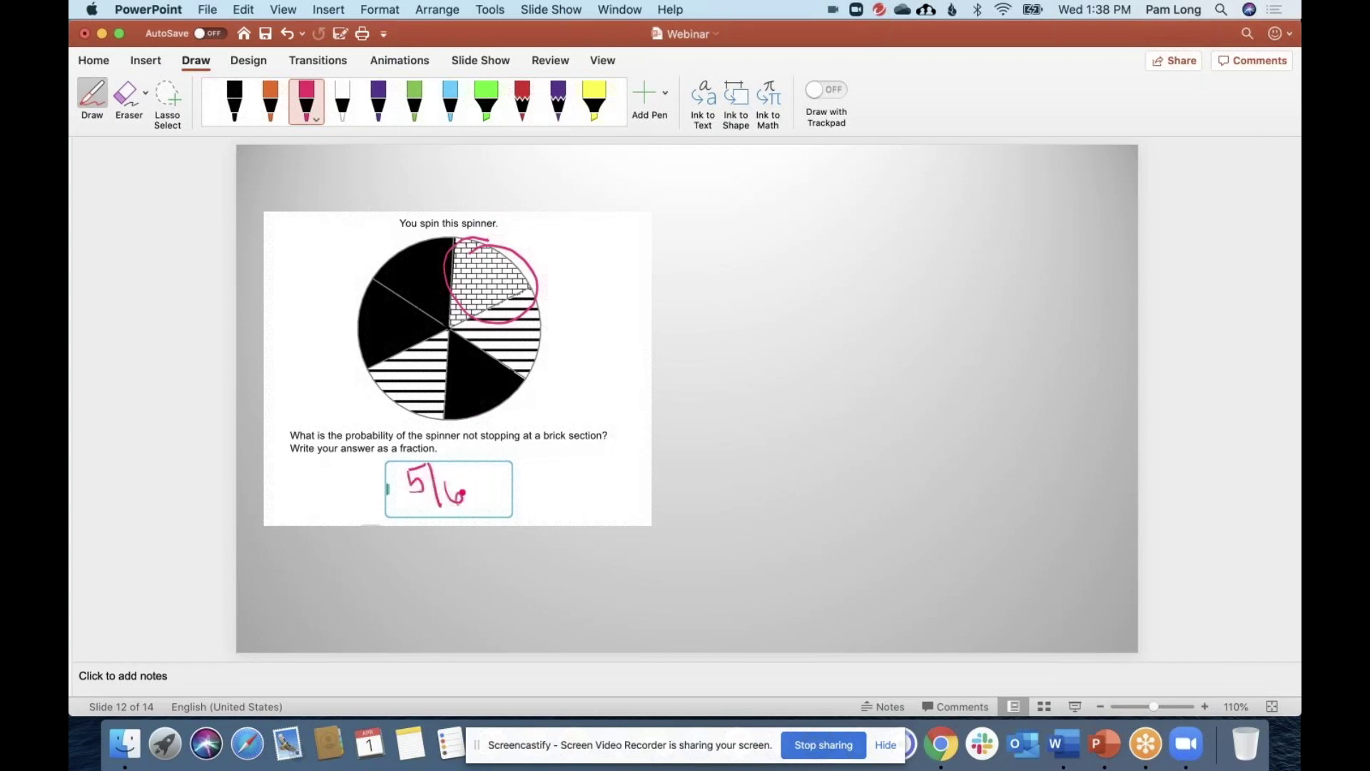
Step: Stop inking on the spinner slide and advance past the marble problem to the deck-of-cards problem on slide 14
left_click_drag(798, 263, 792, 348)
key("Escape")
key("Page_Down")
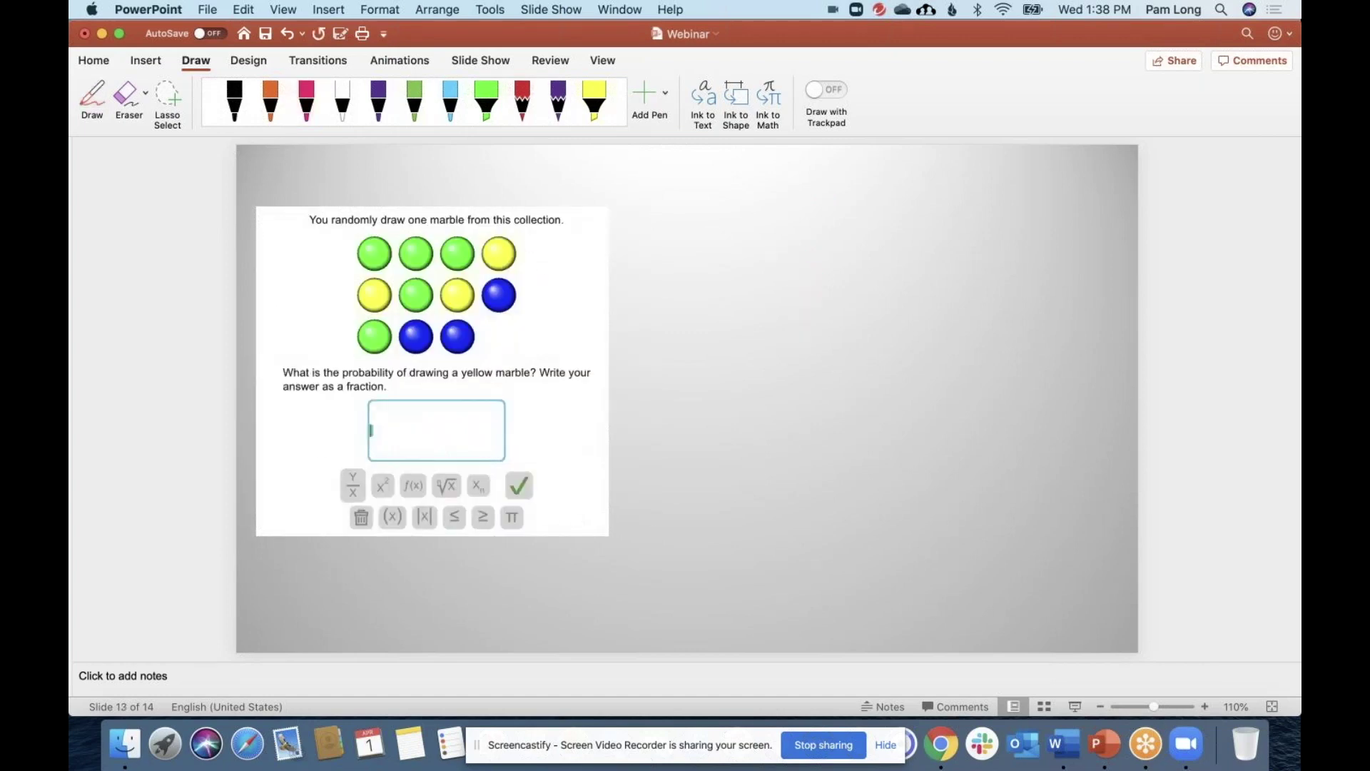
key("Page_Down")
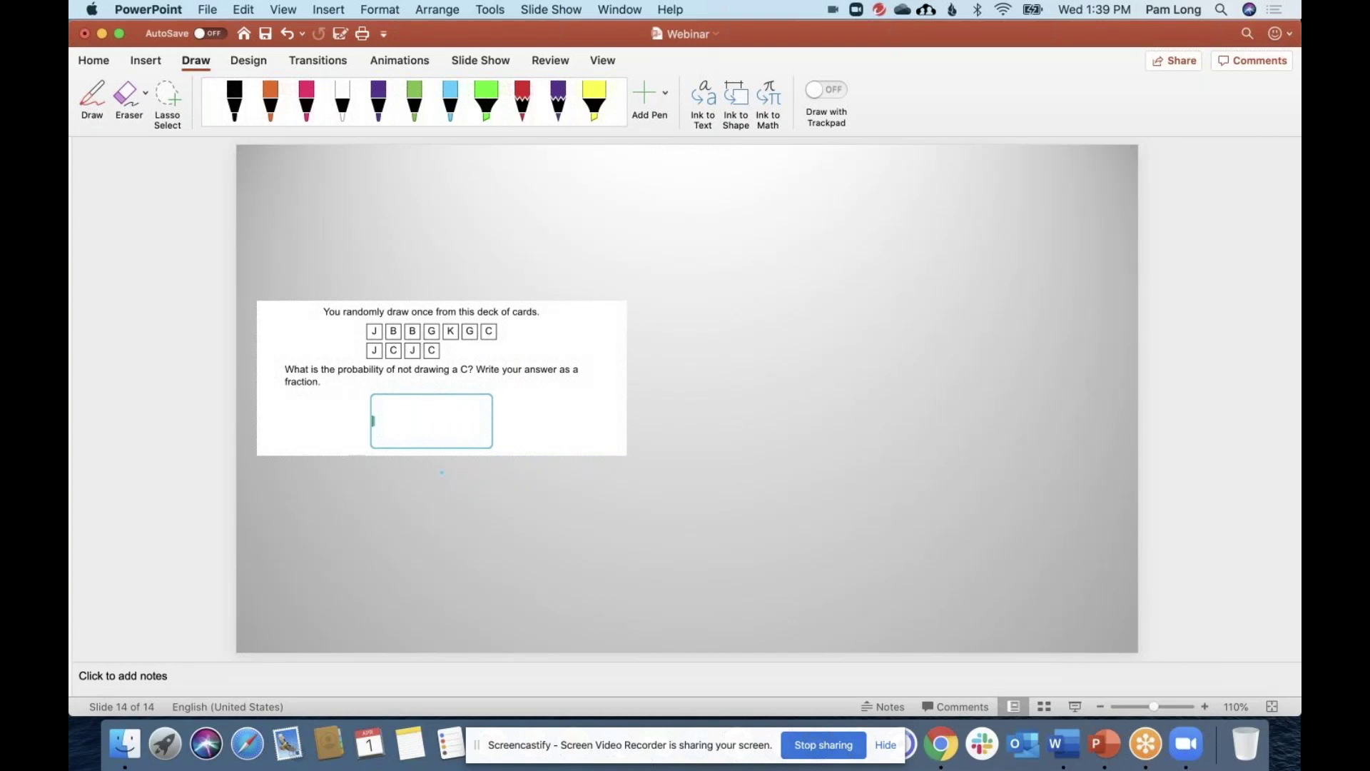
Step: Switch to Period 1b's mixed review in Chrome, draw 4 branching into 2, 1 and 1, and circle "pink section" with a line to the answer box
key("ctrl+Up")
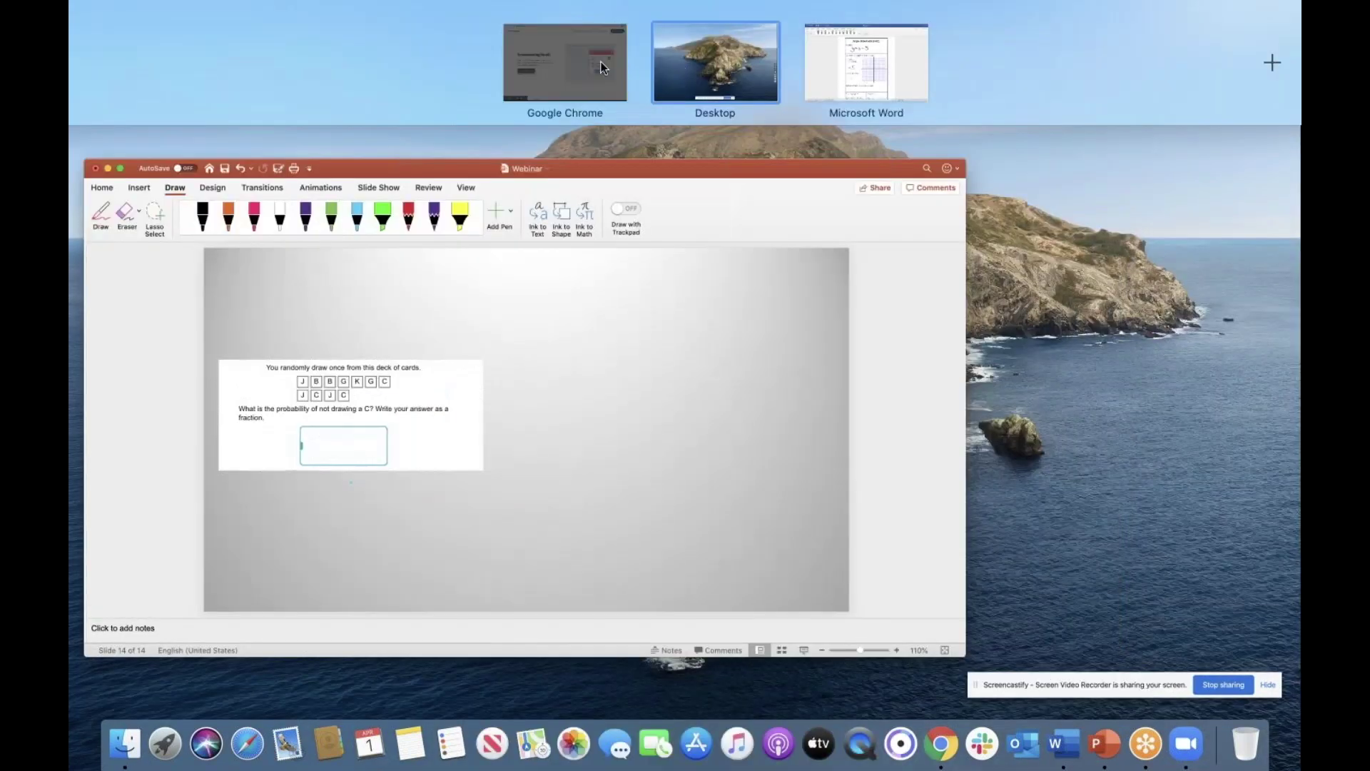
left_click(601, 61)
left_click(230, 12)
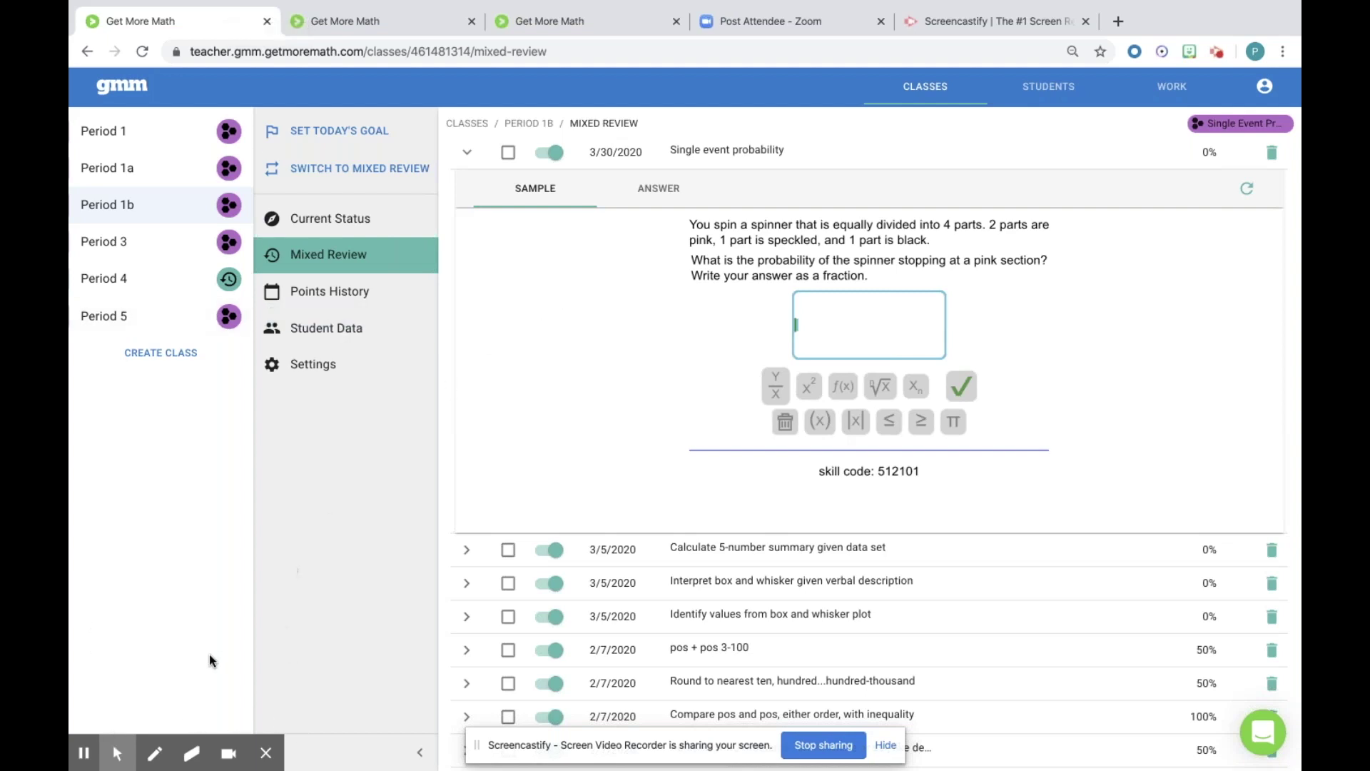
left_click(153, 754)
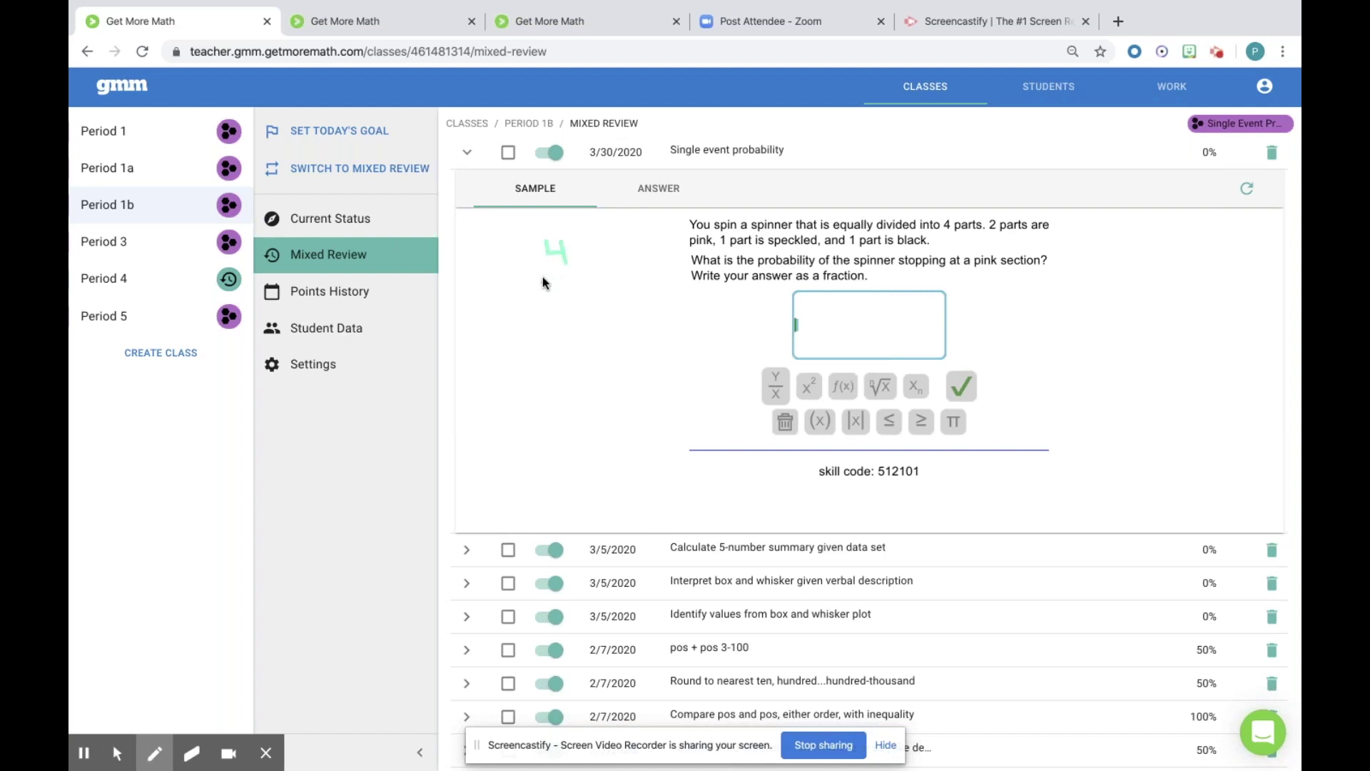
left_click_drag(546, 275, 482, 340)
left_click_drag(569, 325, 575, 356)
mouse_move(620, 267)
left_mouse_down()
mouse_move(594, 265)
mouse_move(647, 307)
left_mouse_up()
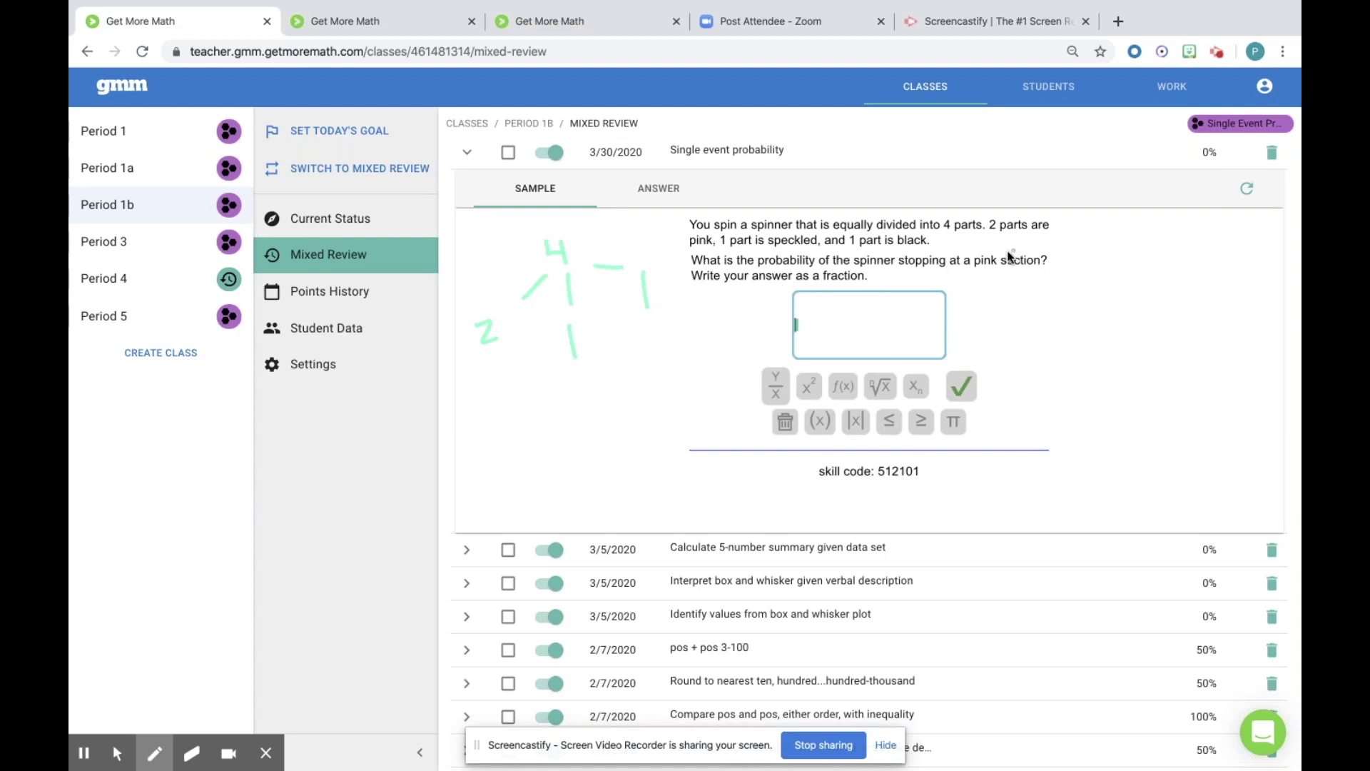
left_click_drag(960, 272, 1070, 275)
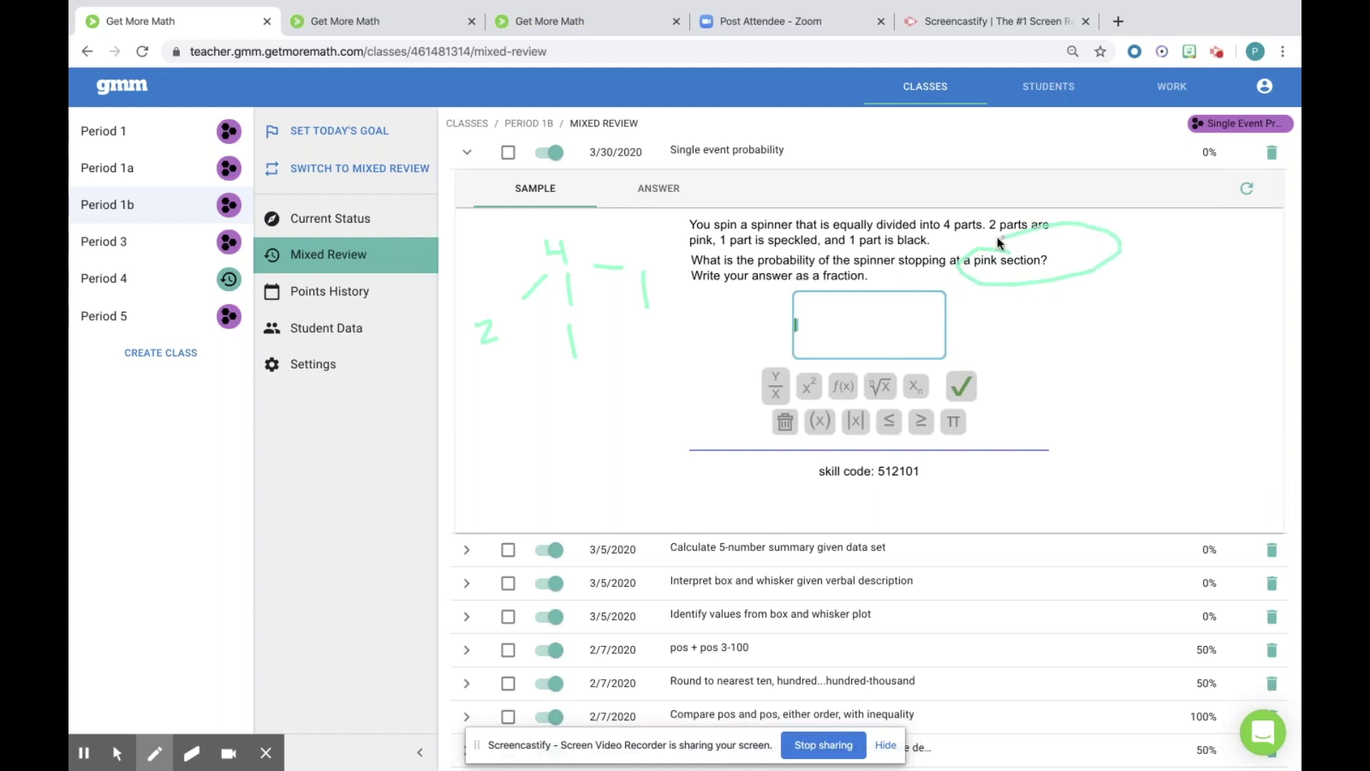
left_click_drag(953, 249, 879, 306)
Step: Answer the sample spinner problem with the fraction 2/4 and check it
left_click(118, 753)
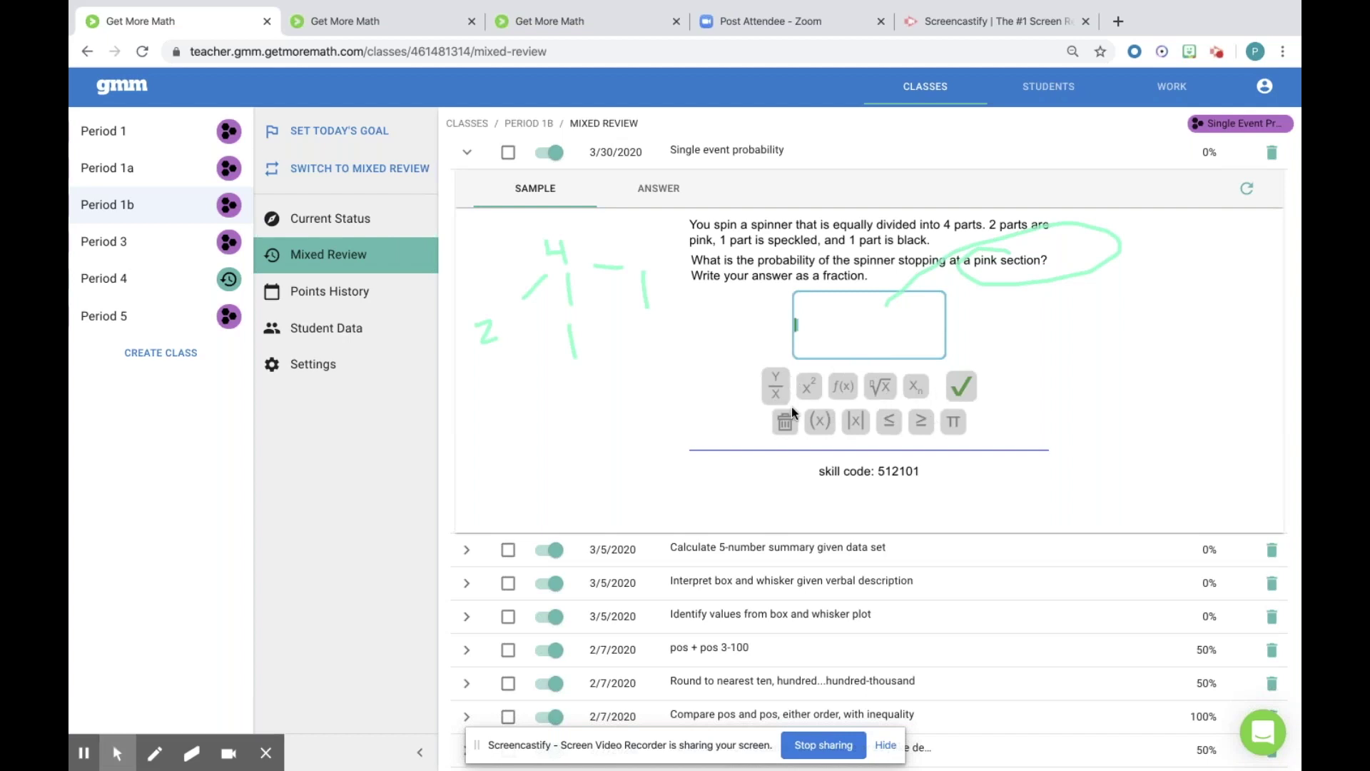
left_click(777, 387)
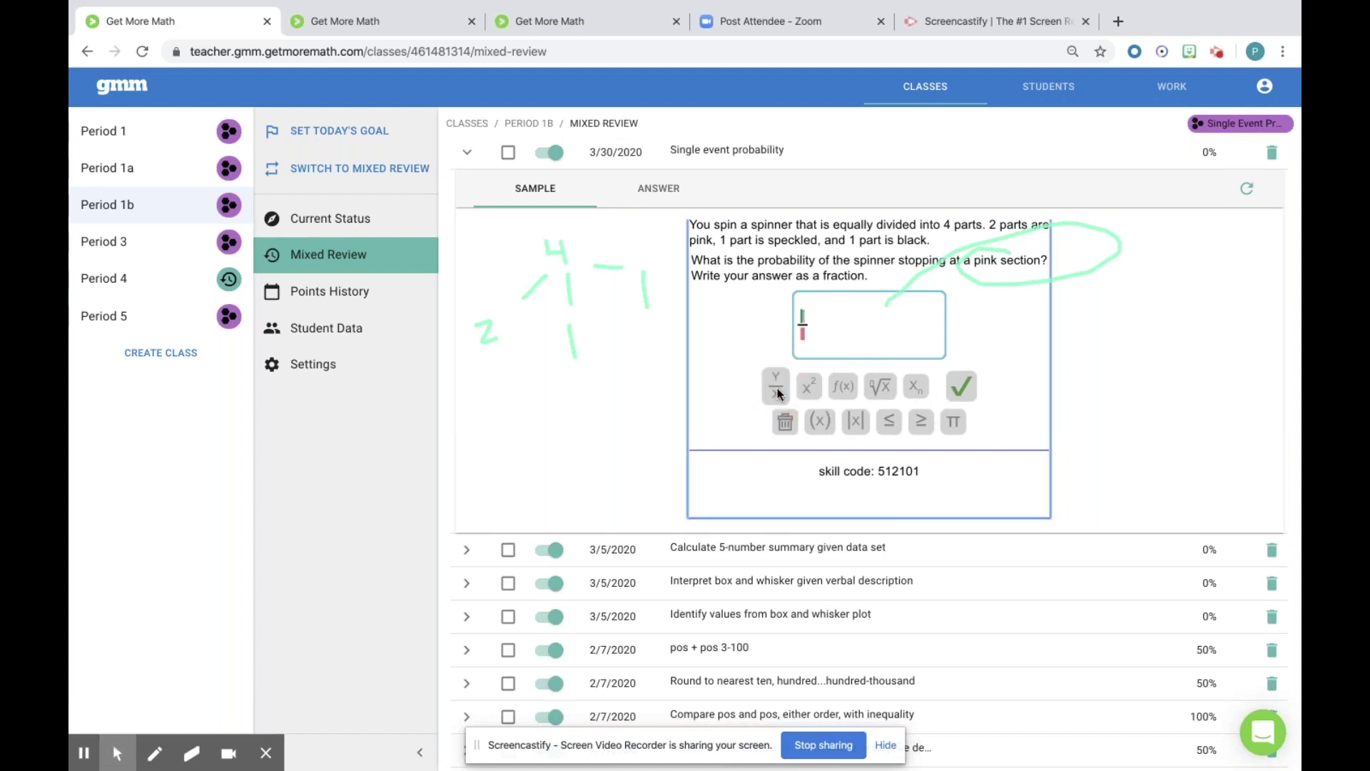
type("2/")
left_click(805, 333)
type("4")
left_click(961, 387)
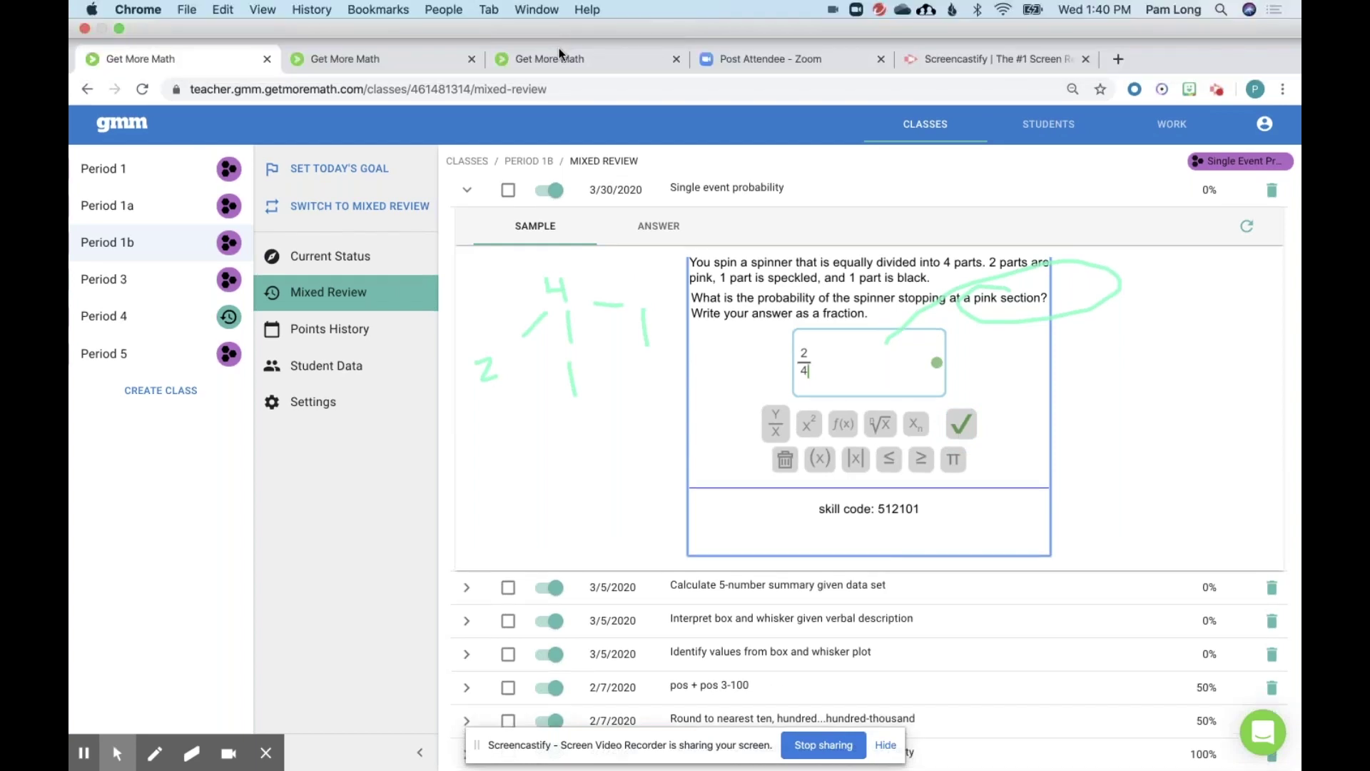
Step: On the student page's marble problem, draw three wavy pen lines beside the answer box and insert a blank fraction as the answer
left_click(561, 57)
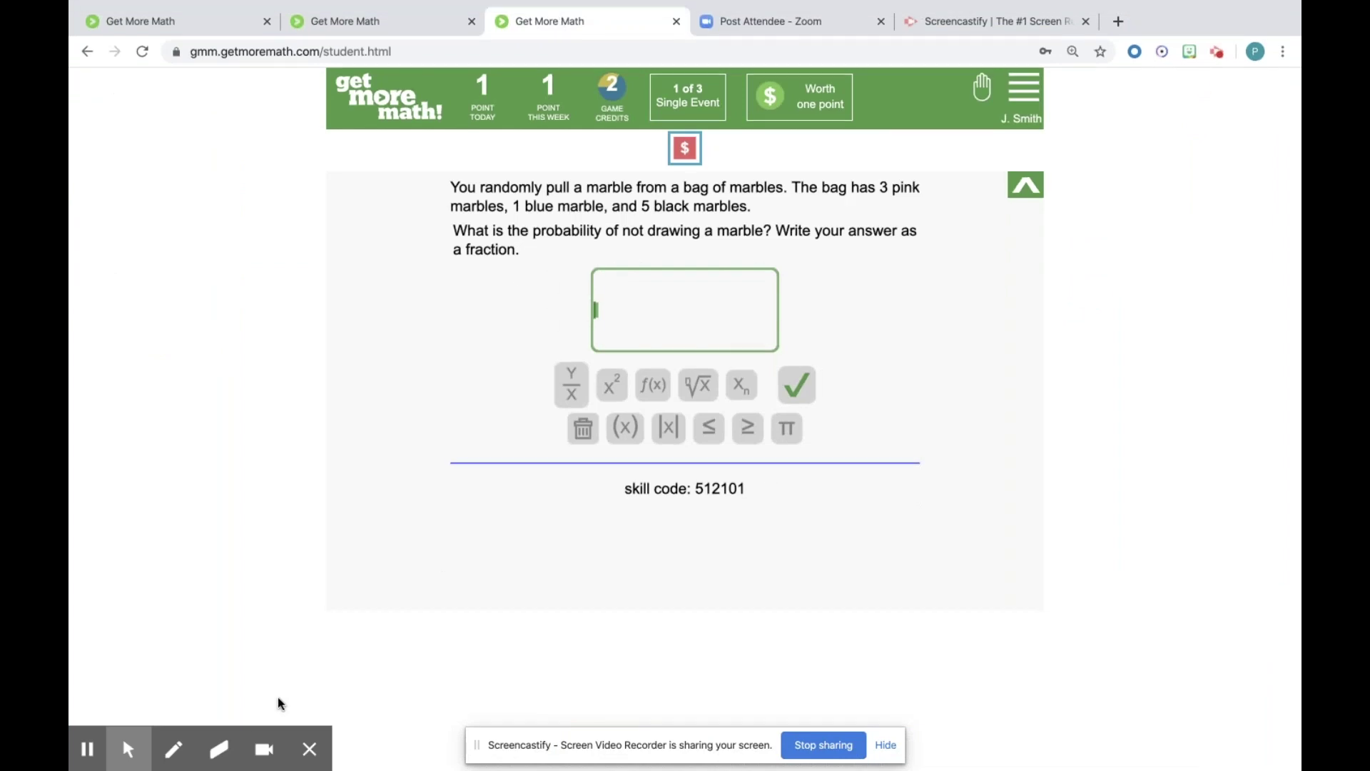
left_click(177, 751)
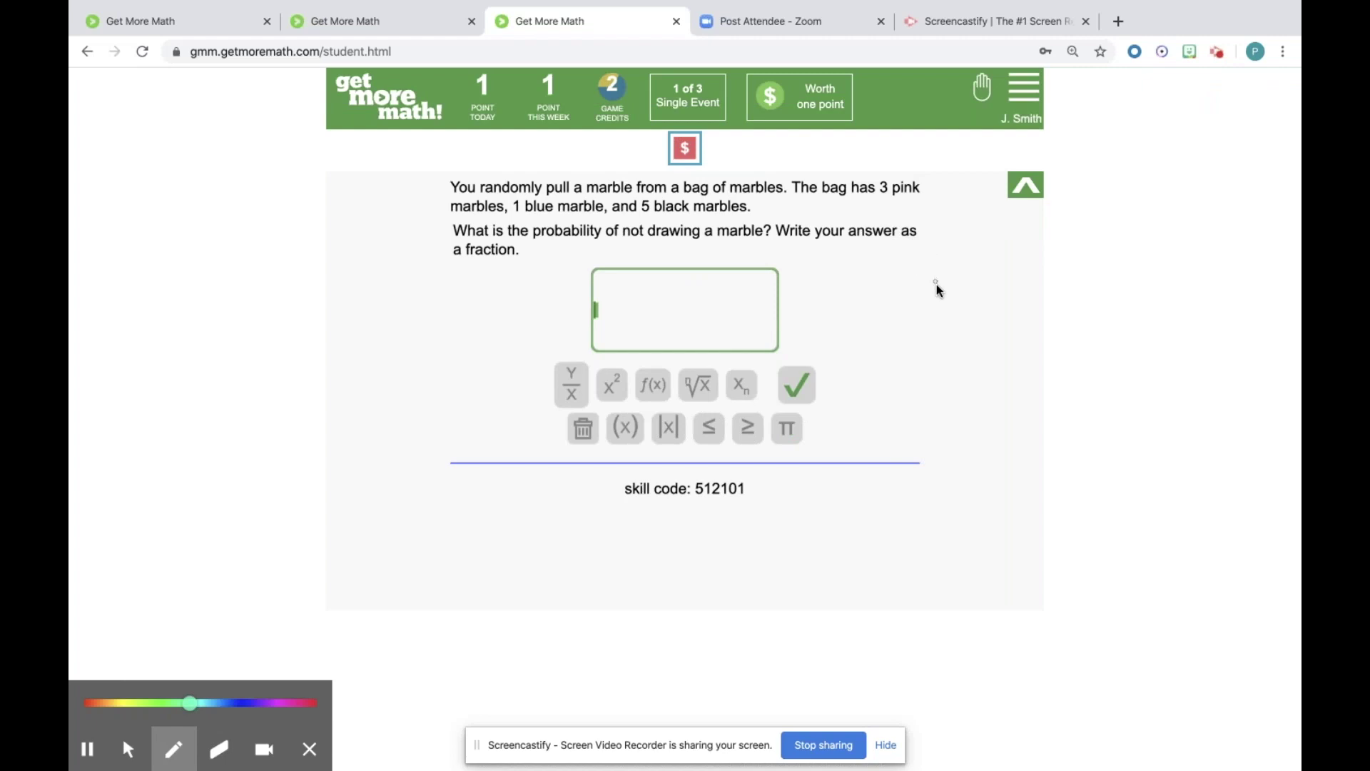
left_click_drag(919, 291, 982, 291)
mouse_move(918, 321)
left_mouse_down()
mouse_move(976, 319)
mouse_move(980, 354)
left_mouse_up()
left_click(928, 349)
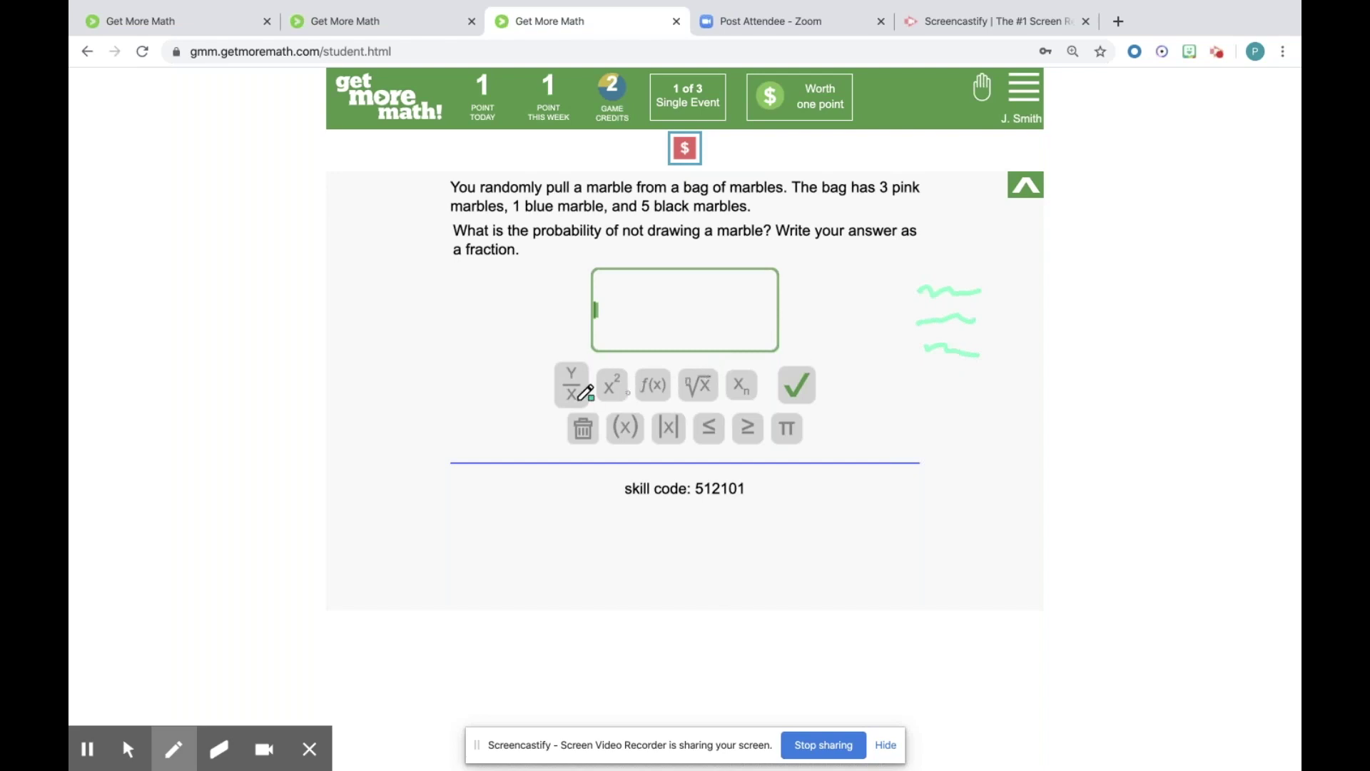
left_click(128, 748)
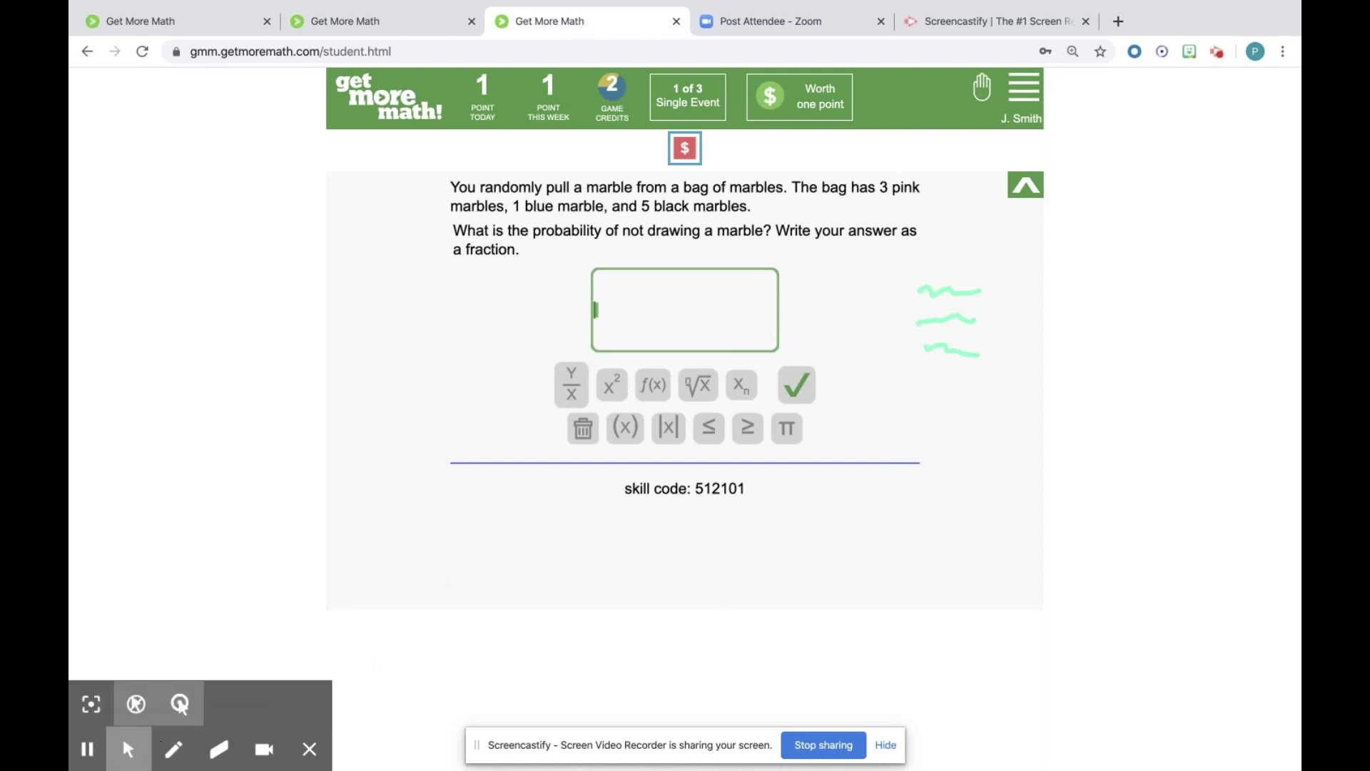
left_click(572, 385)
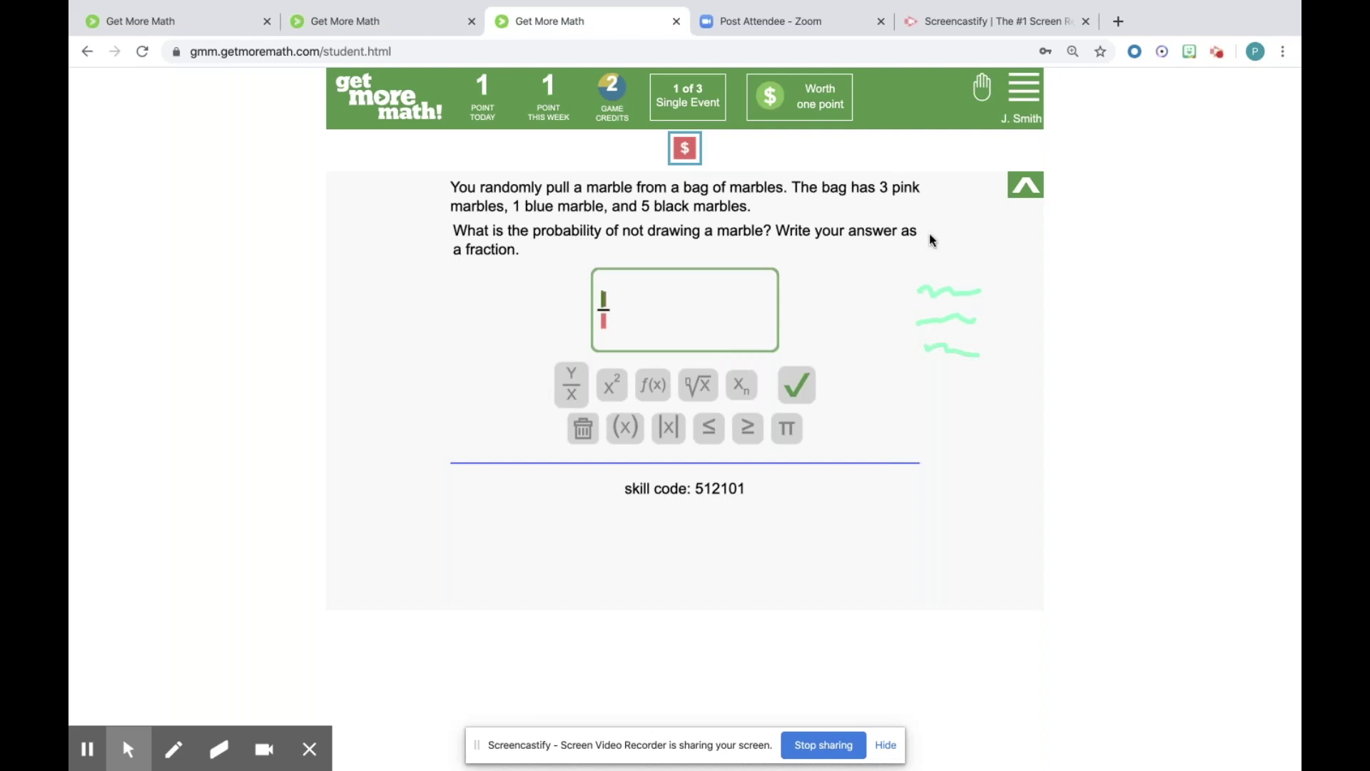
Step: Return to the Screencastify page and stop the desktop recording so it is saved
left_click(985, 22)
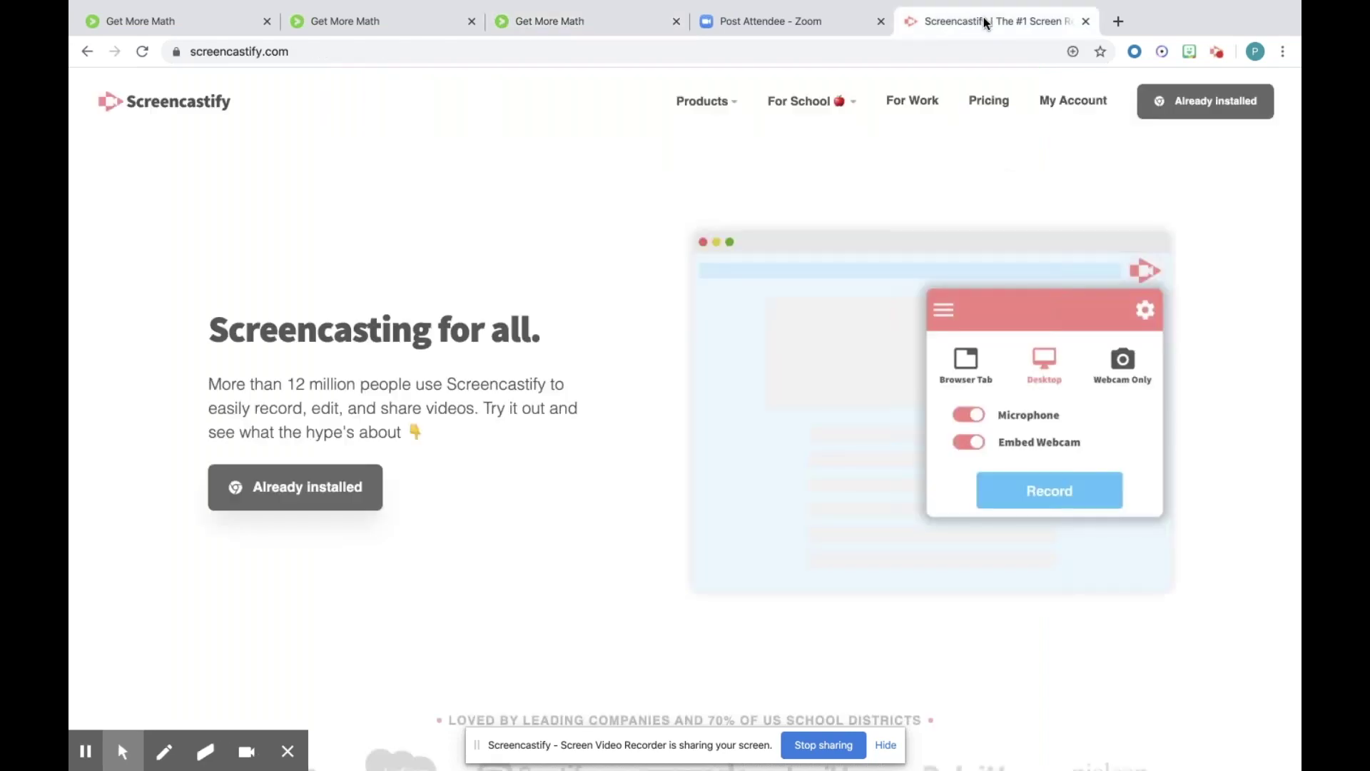
left_click(1220, 55)
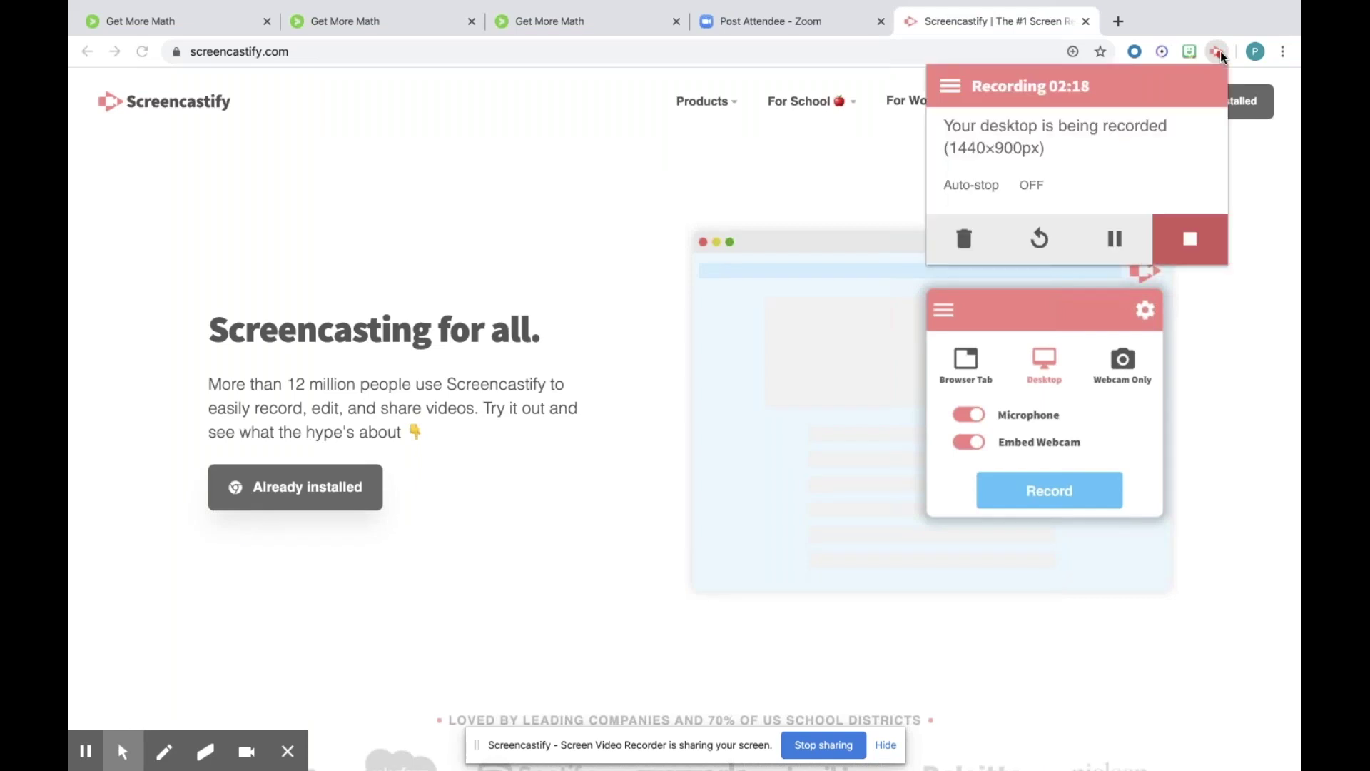
left_click(1187, 243)
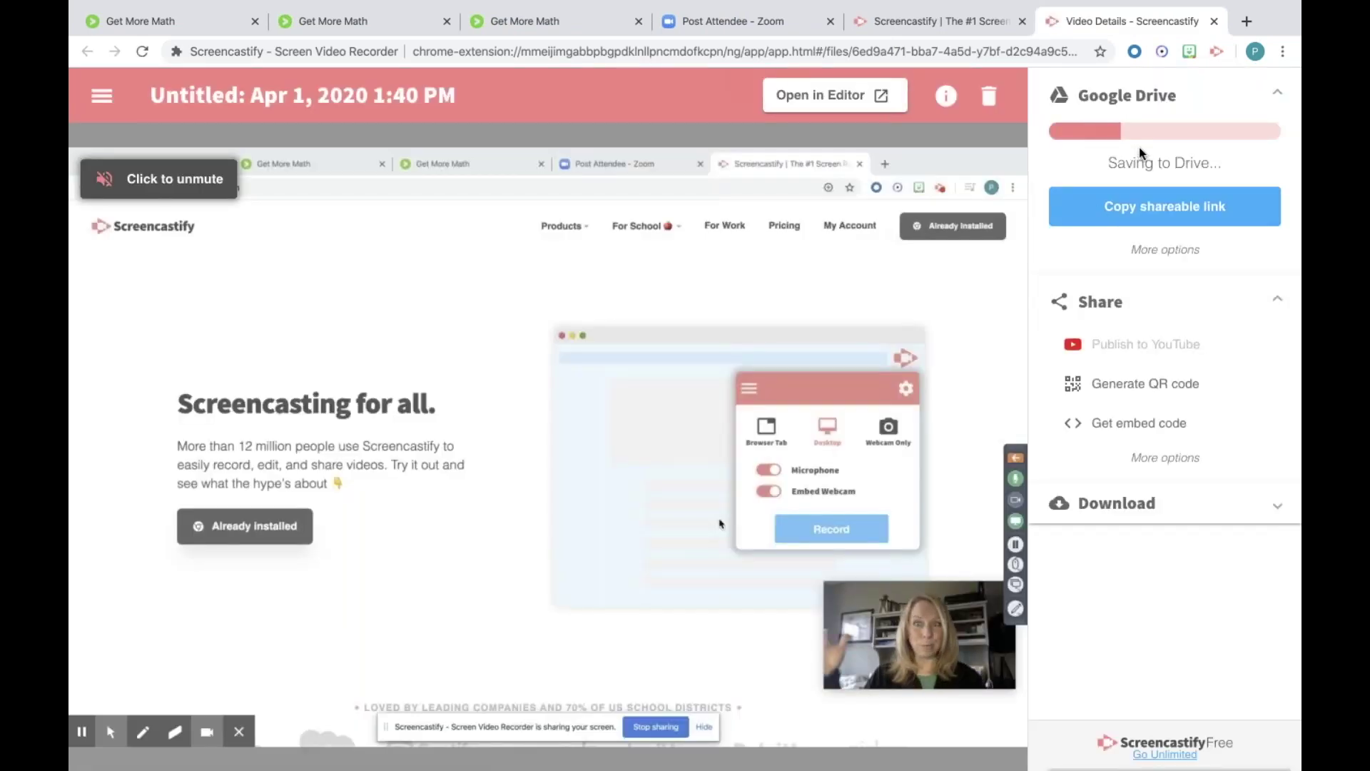
Step: Show all sharing options, publish the recording to YouTube on the Get More Math Training channel as Unlisted, and dismiss the upload dialog
mouse_move(586, 301)
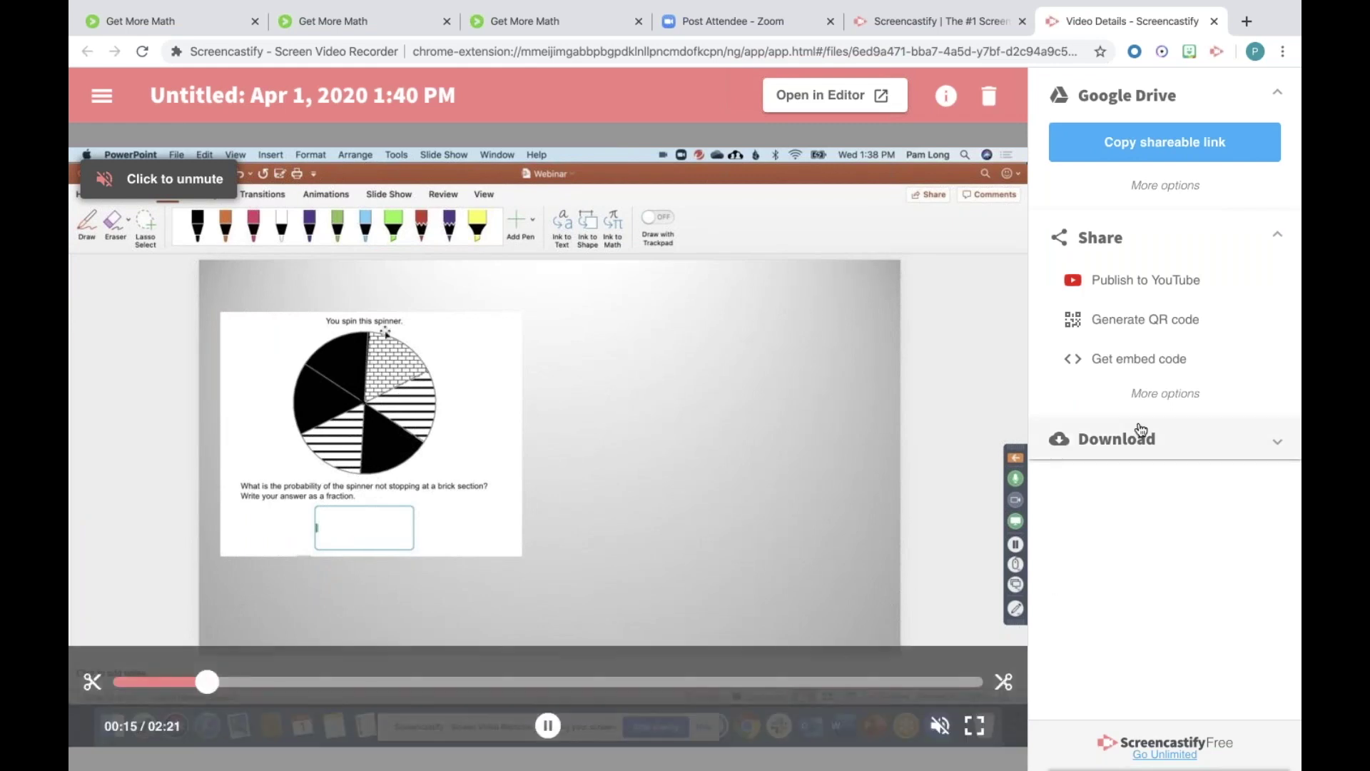
left_click(1152, 401)
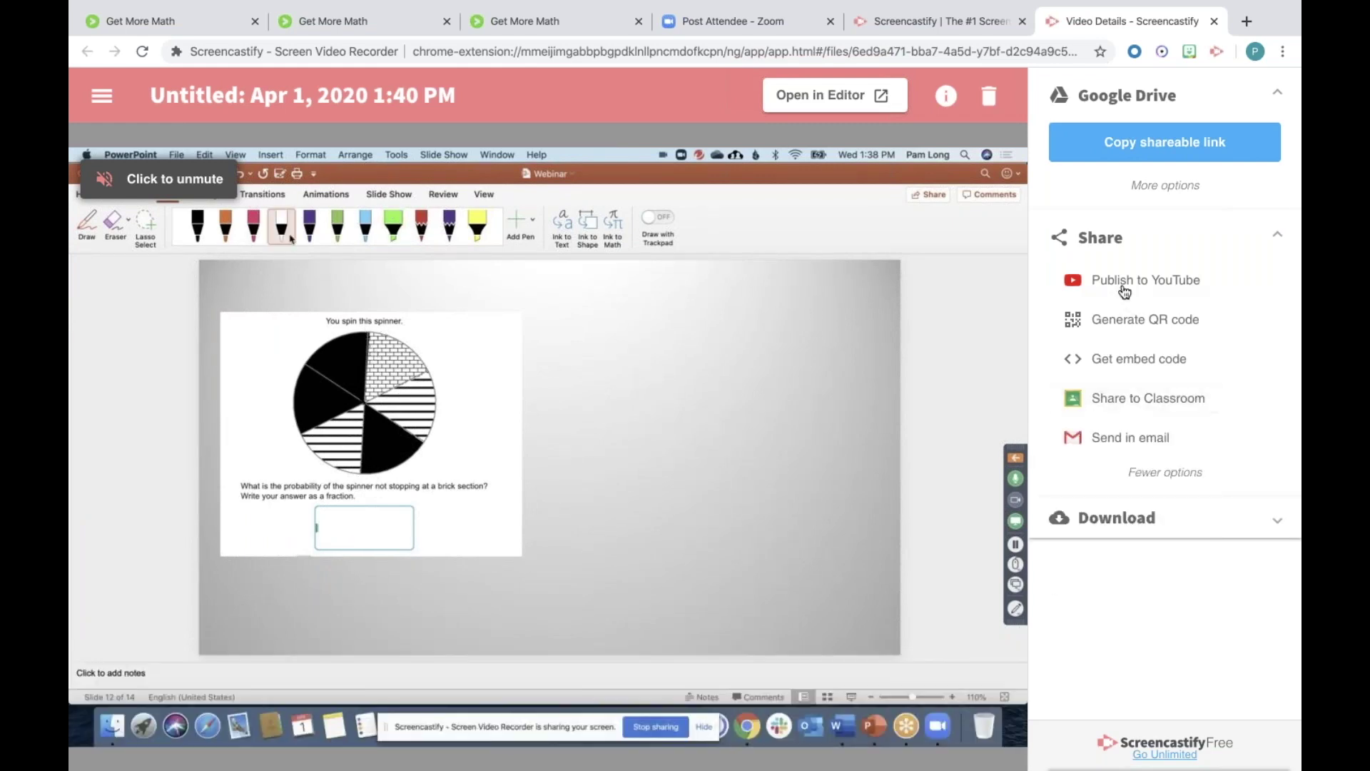
left_click(1123, 287)
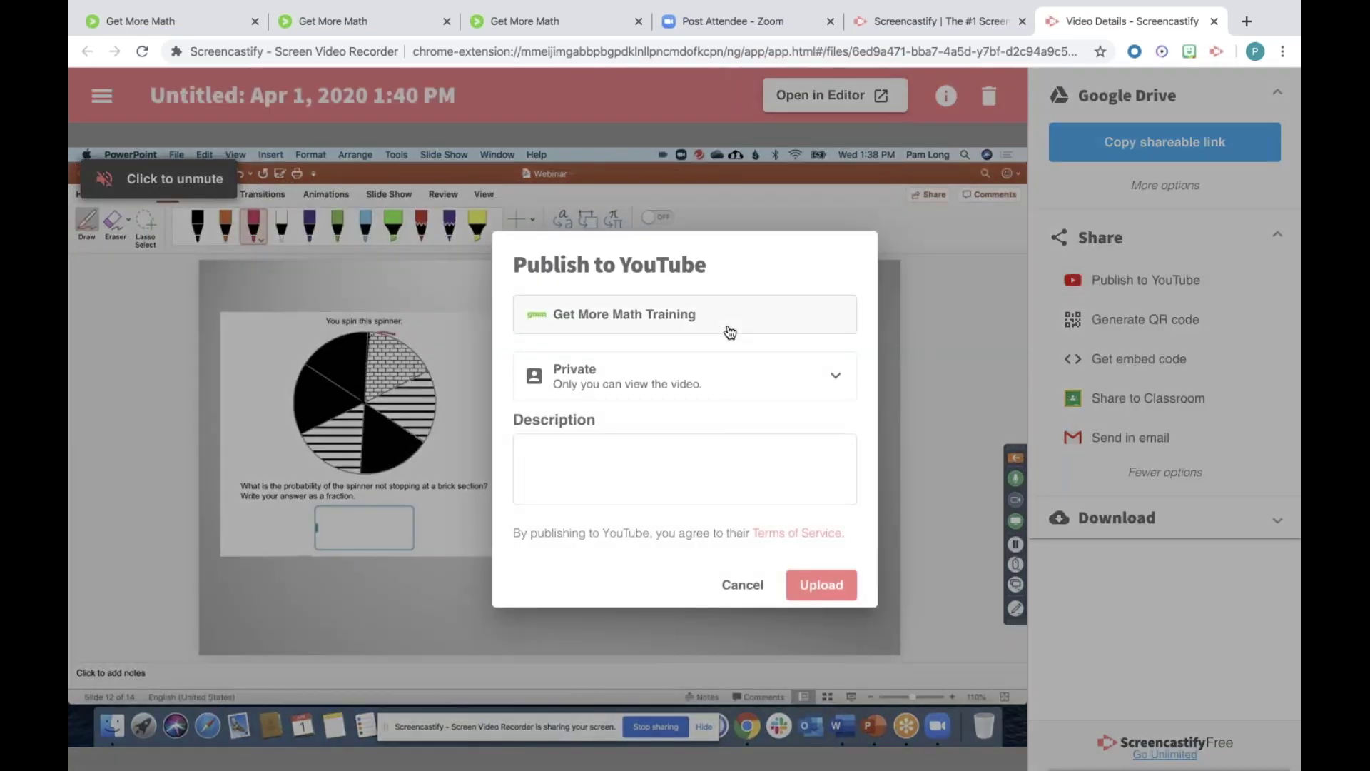
left_click(816, 393)
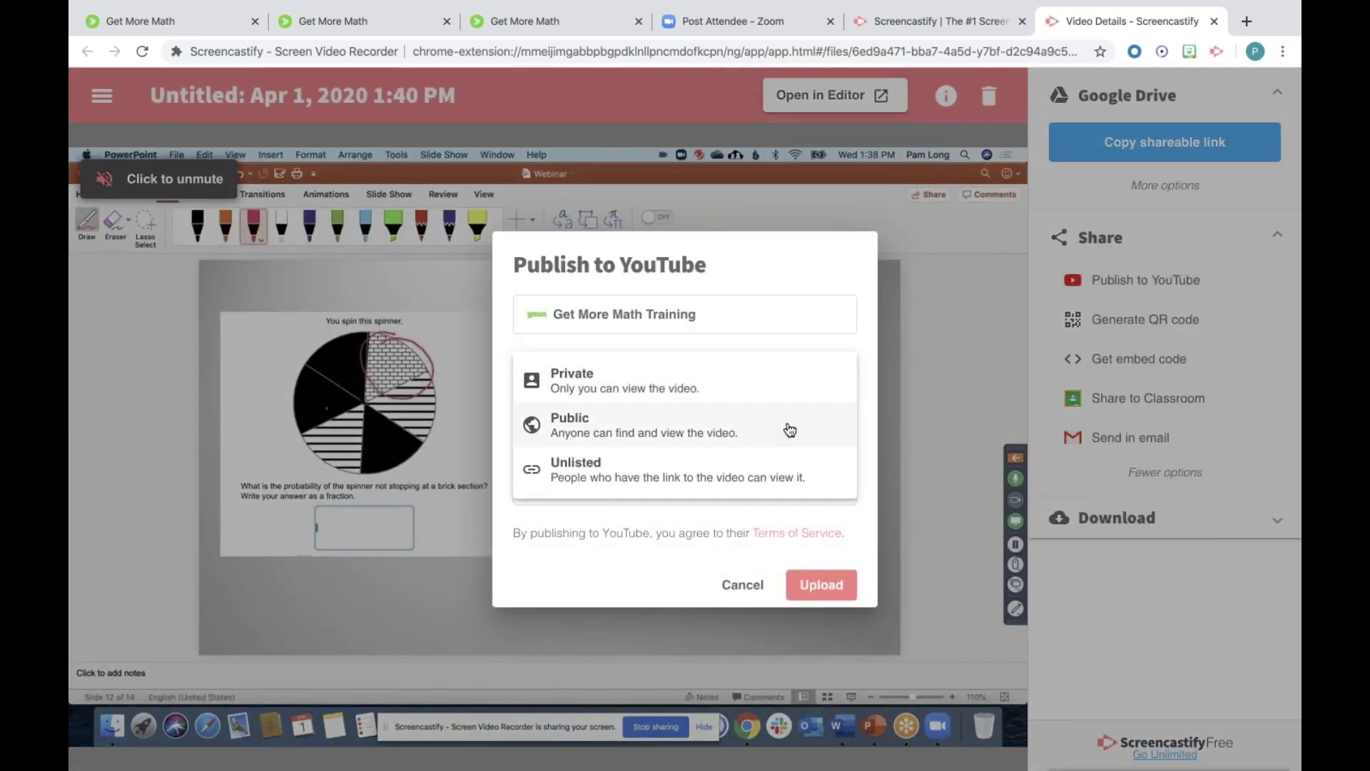
left_click(768, 472)
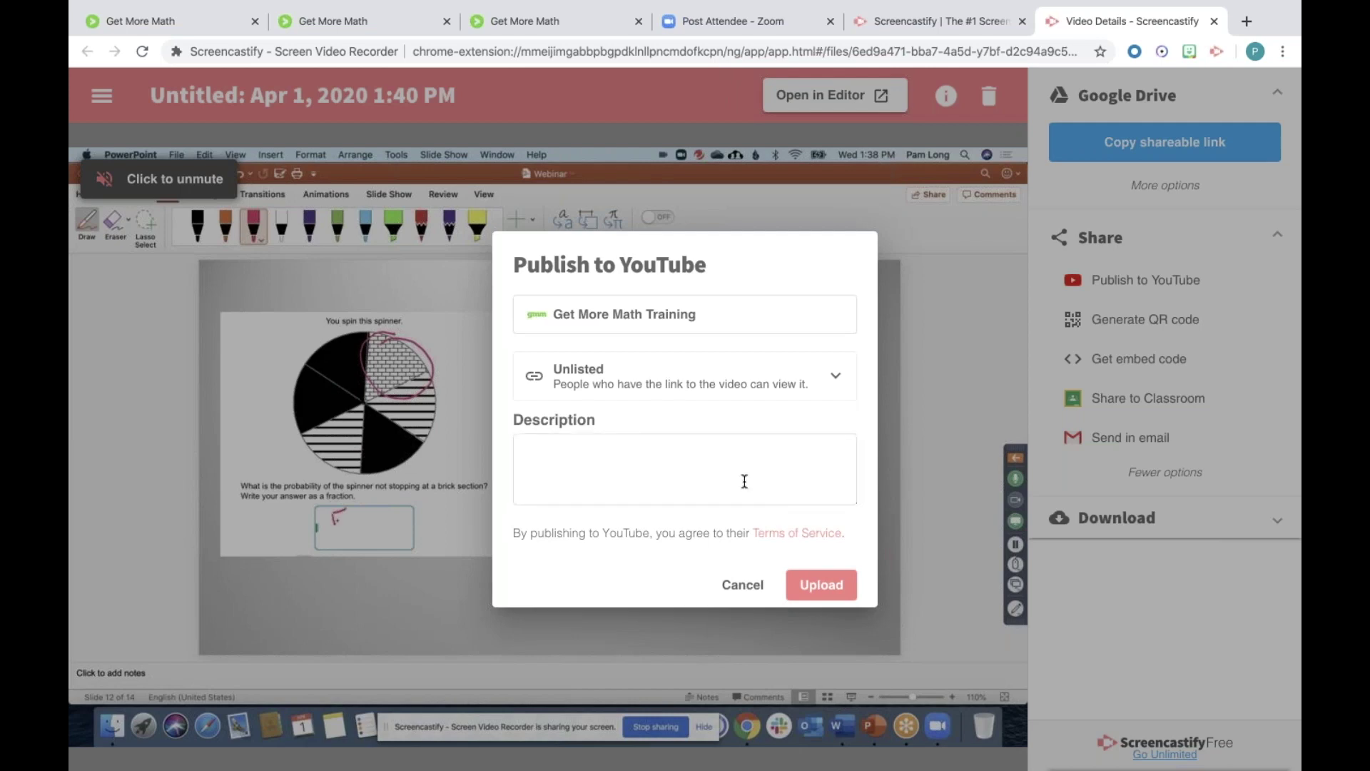
left_click(820, 589)
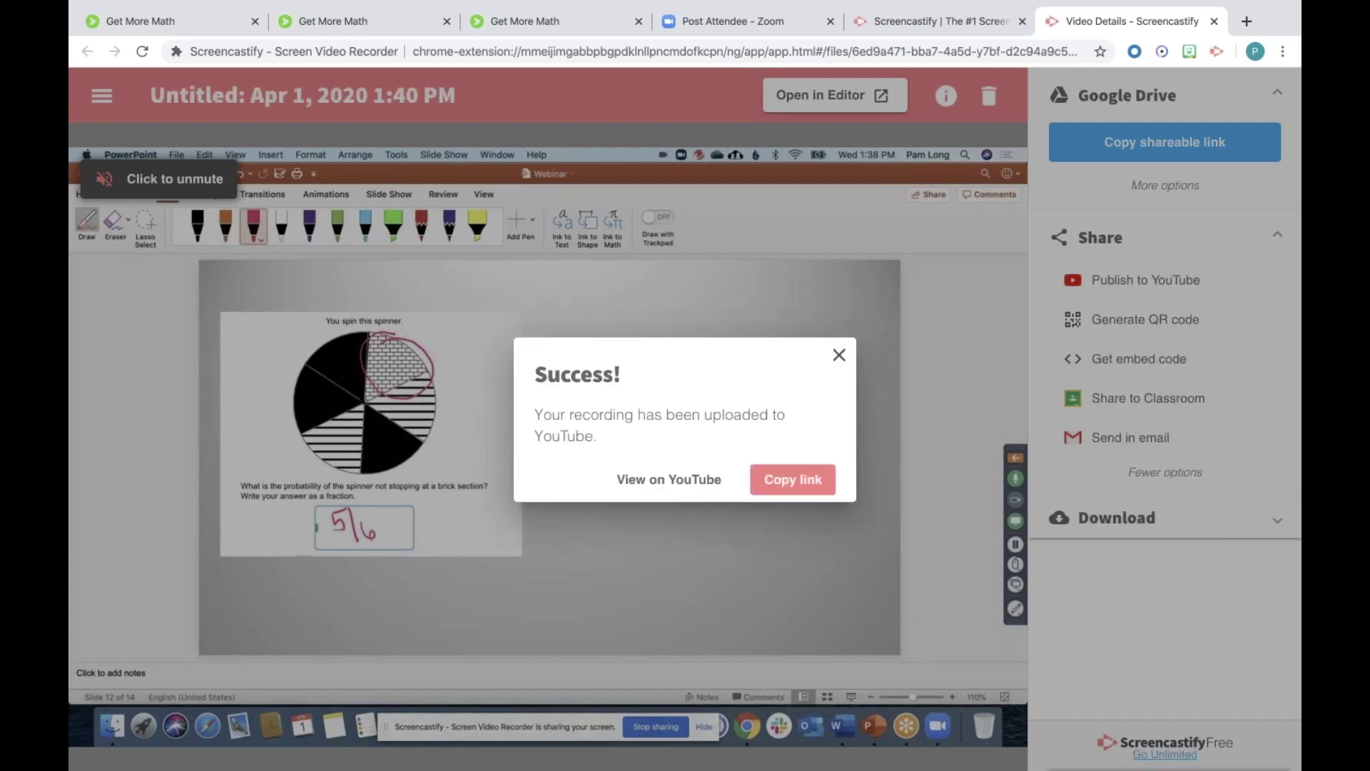
left_click(666, 503)
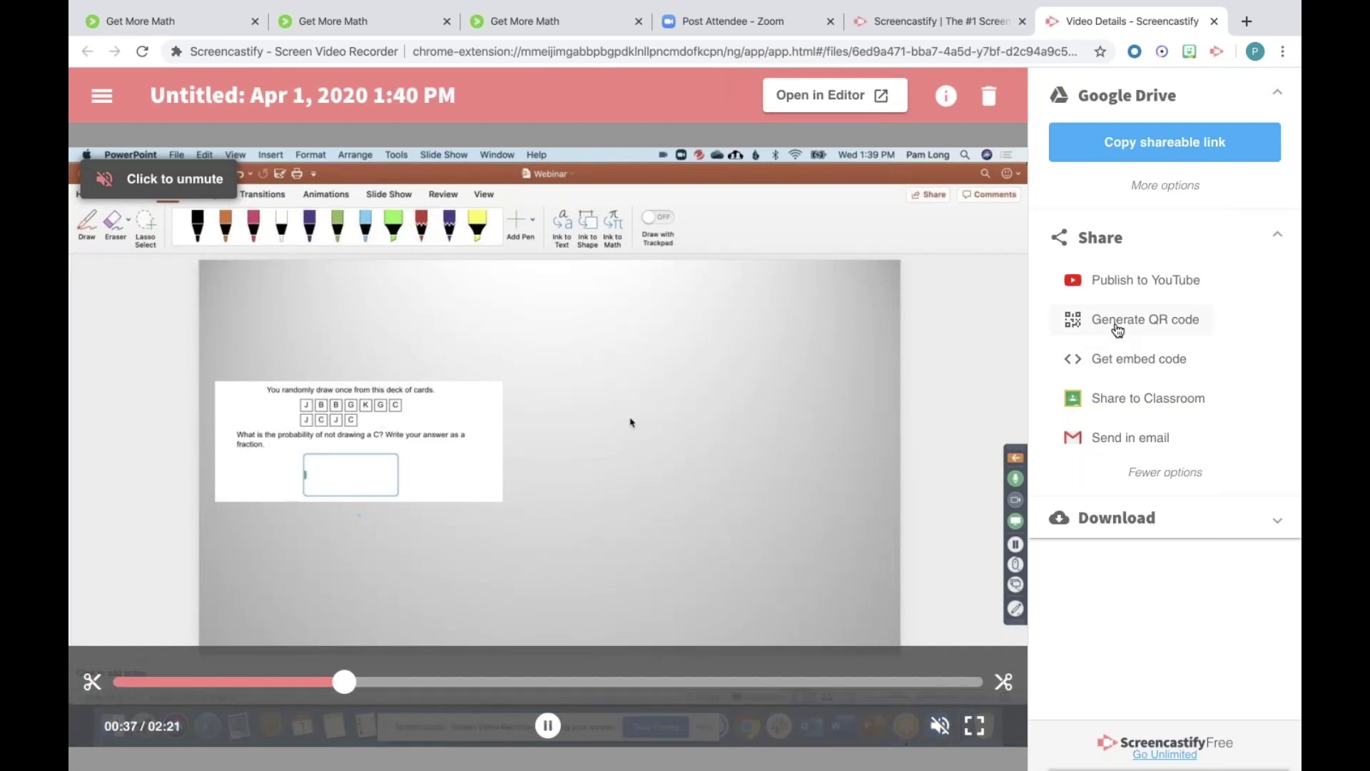
Step: Generate a QR code for the recording's Google Drive link, view it, and close it
left_click(1118, 320)
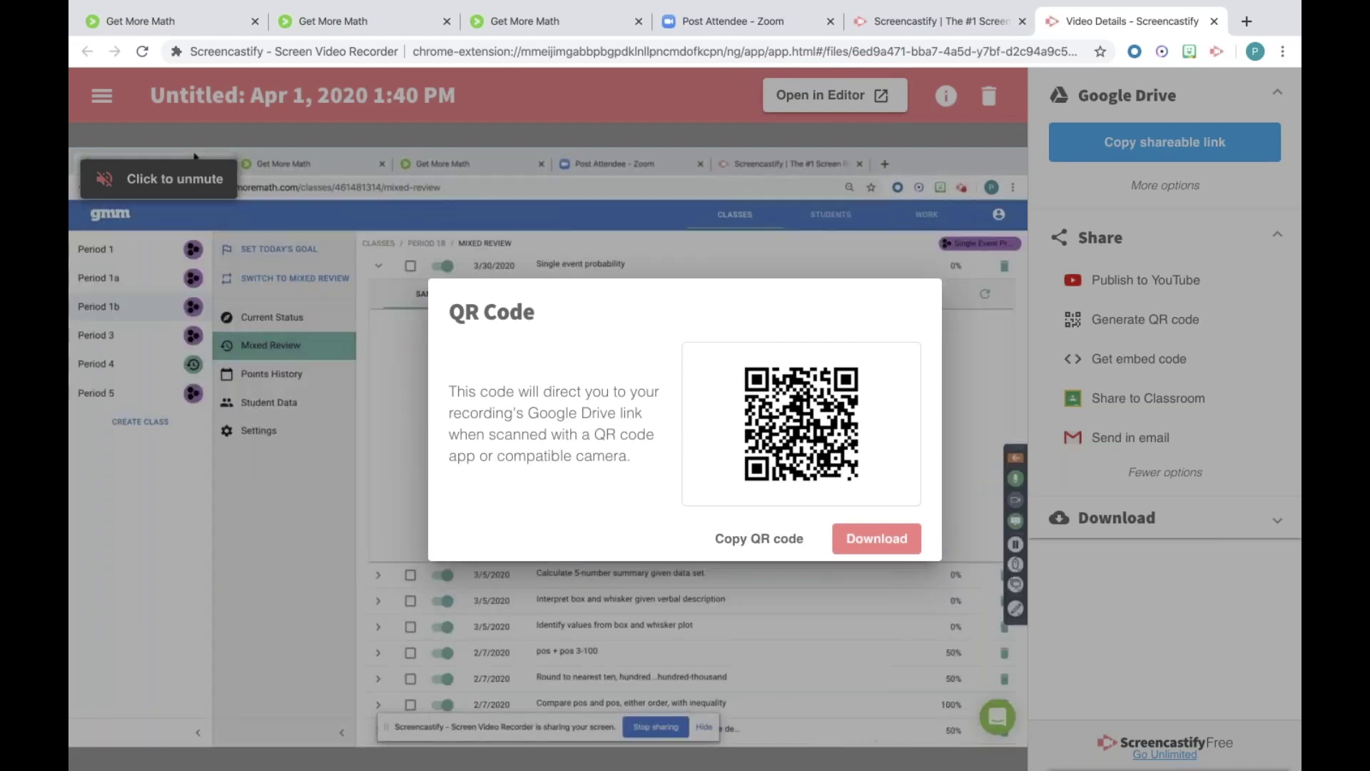
left_click(1125, 356)
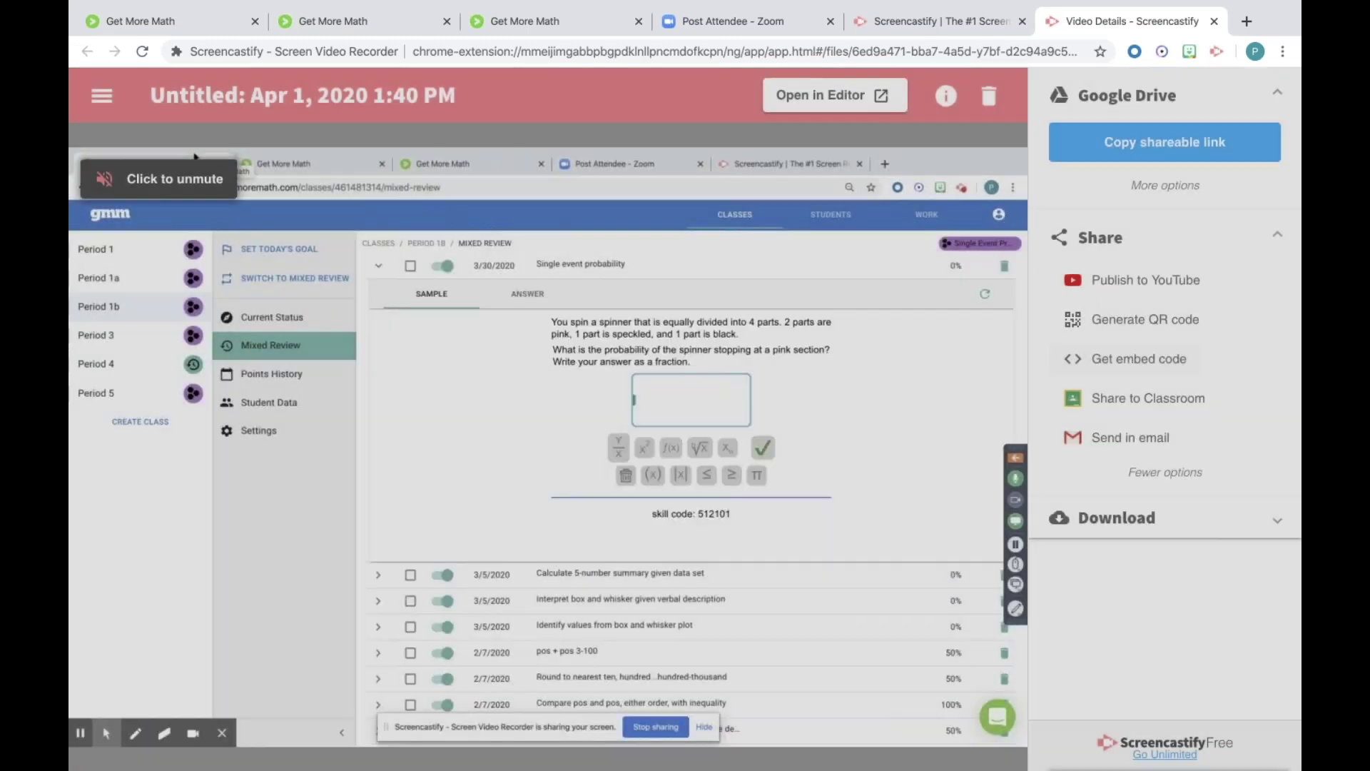